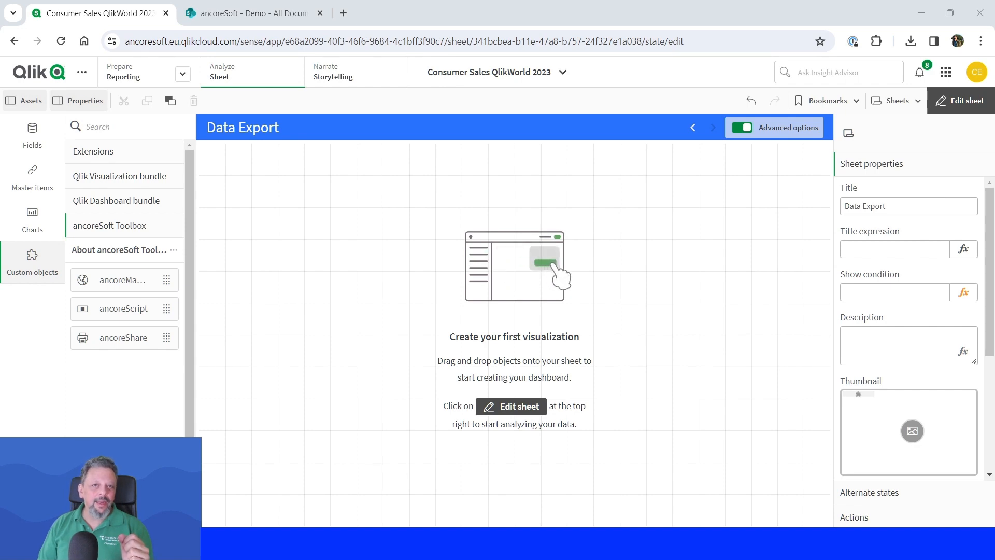
Step: Switch to the Excel budget workbook and look through its Northeast, Southern and Central region sheets
key("alt+Tab")
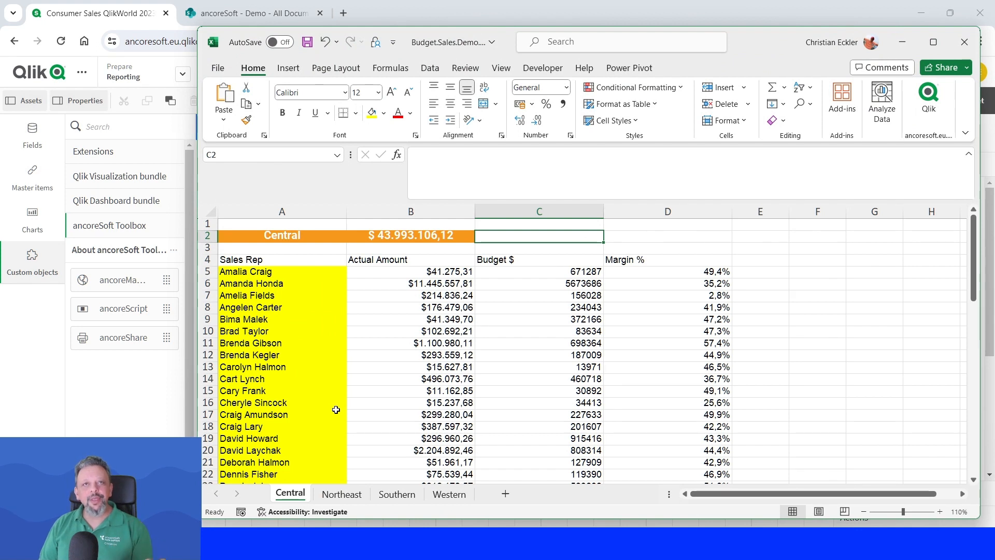
left_click(340, 494)
left_click(397, 494)
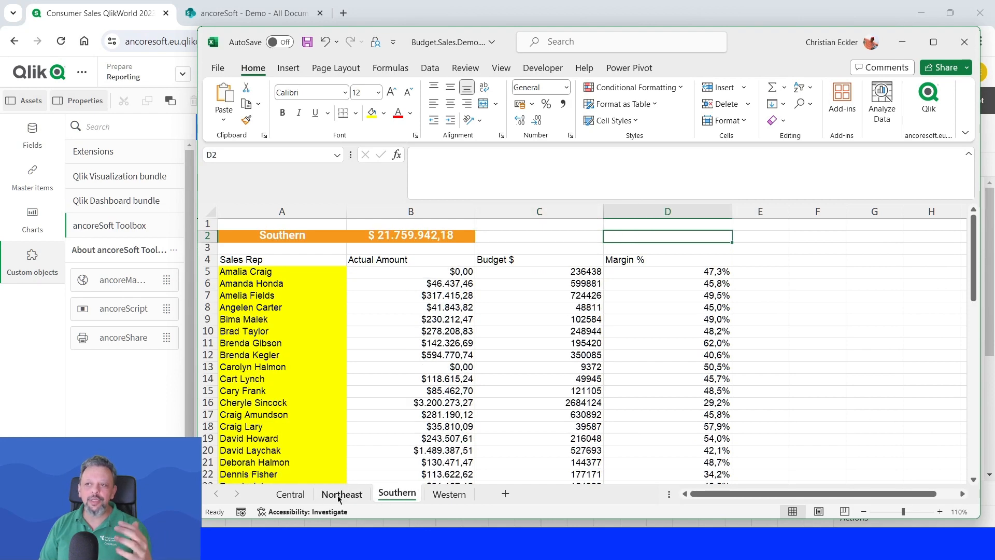
left_click(289, 493)
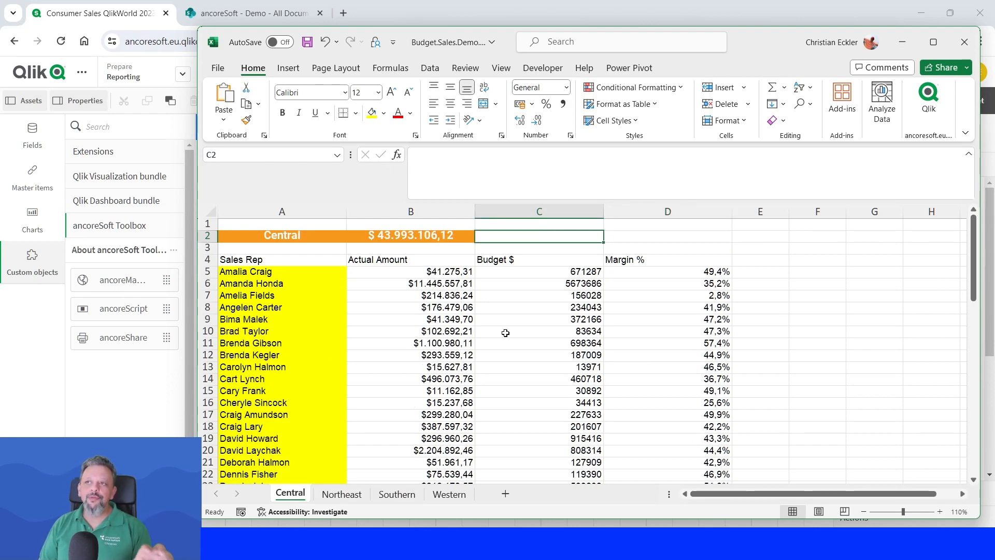
Step: Examine the region name, the total formula in B2 and the Actual Amount values on the Central sheet, and return to Qlik Sense
left_click(299, 236)
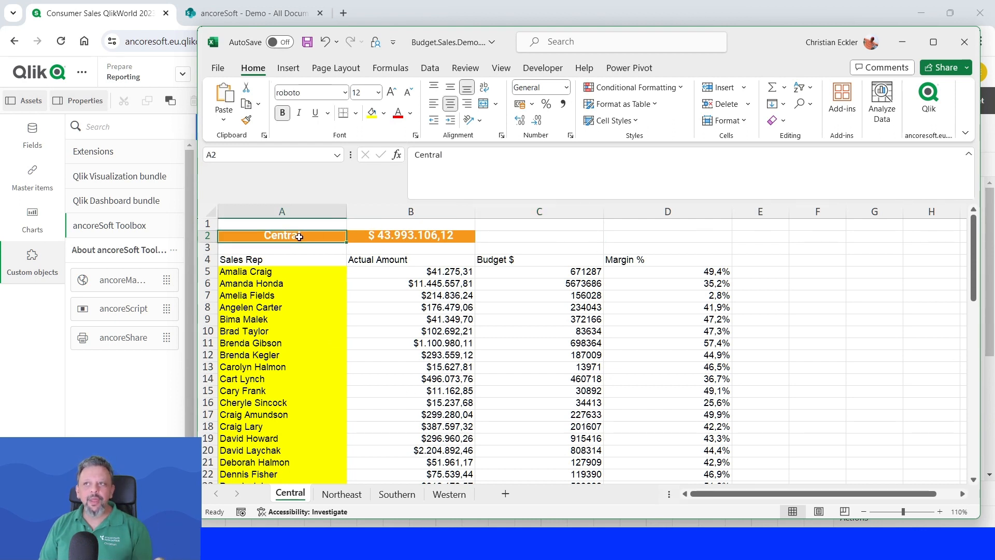
left_click(449, 233)
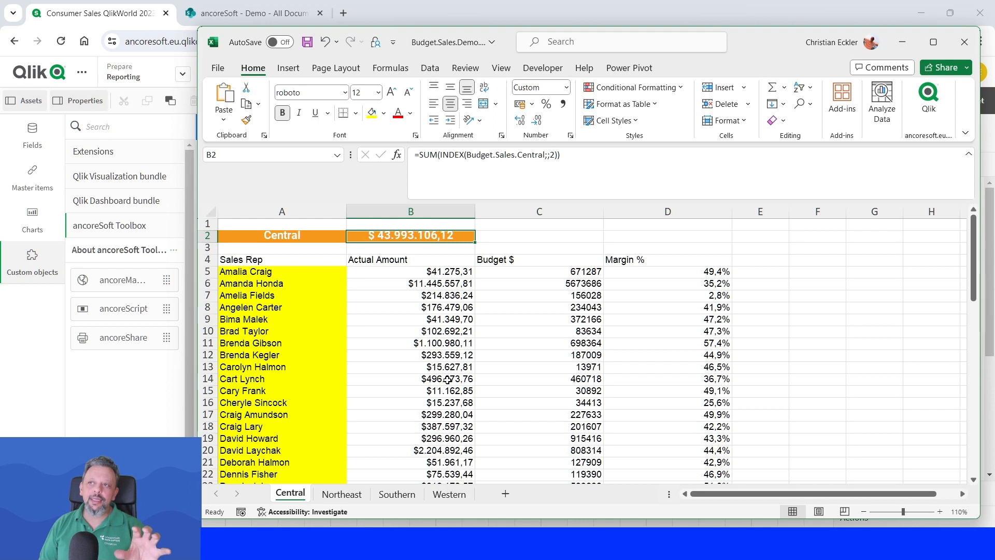
left_click(596, 154)
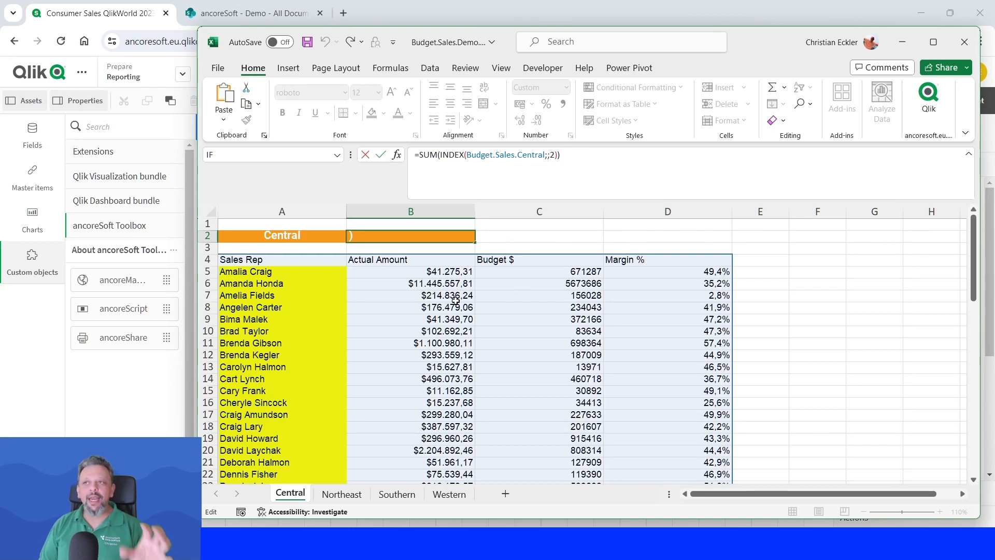
left_click(434, 266)
left_click_drag(414, 380, 420, 283)
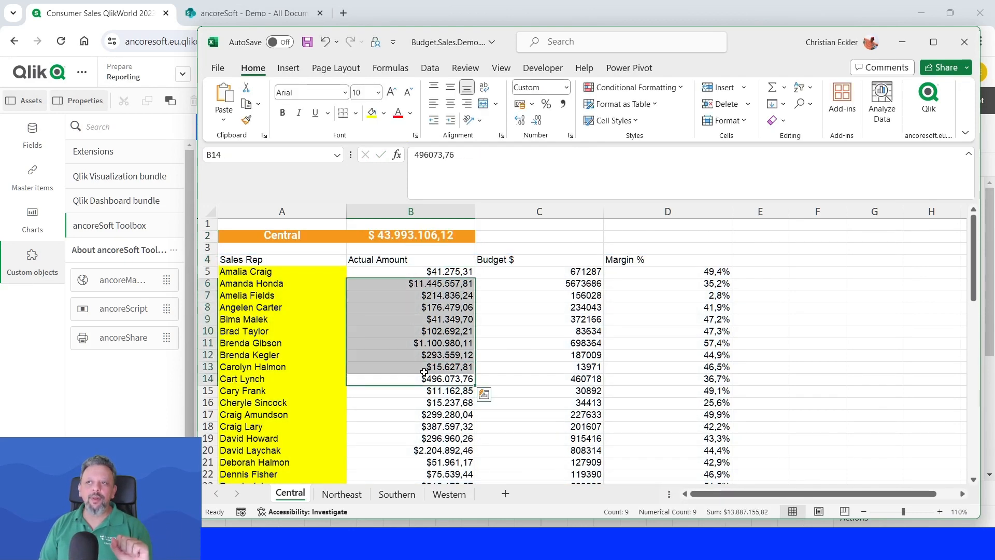
left_click(504, 236)
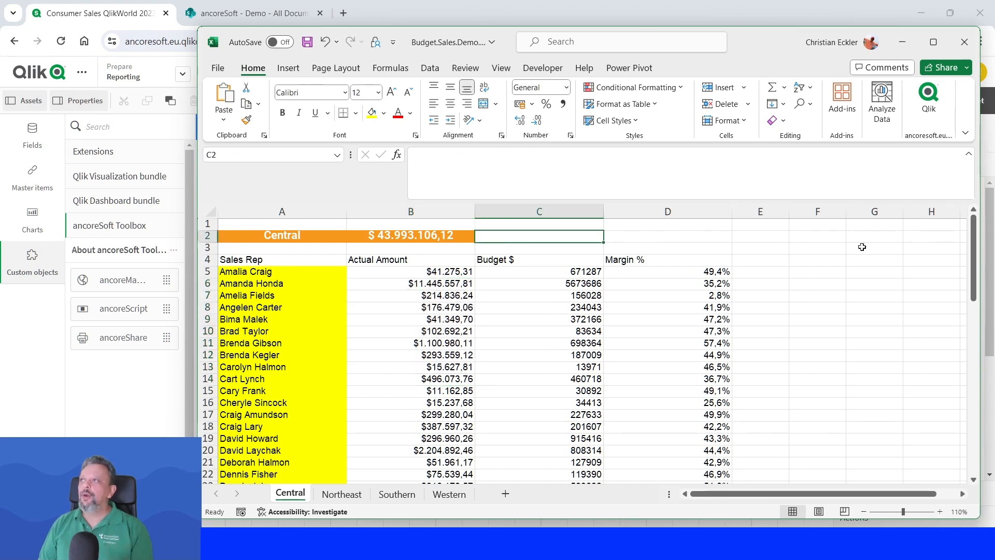
left_click(902, 42)
Step: Place an ancoreShare button about 5 by 1 grid cells in the sheet's upper-left corner and caption it "Budget.Sales Export"
left_click_drag(118, 343, 311, 261)
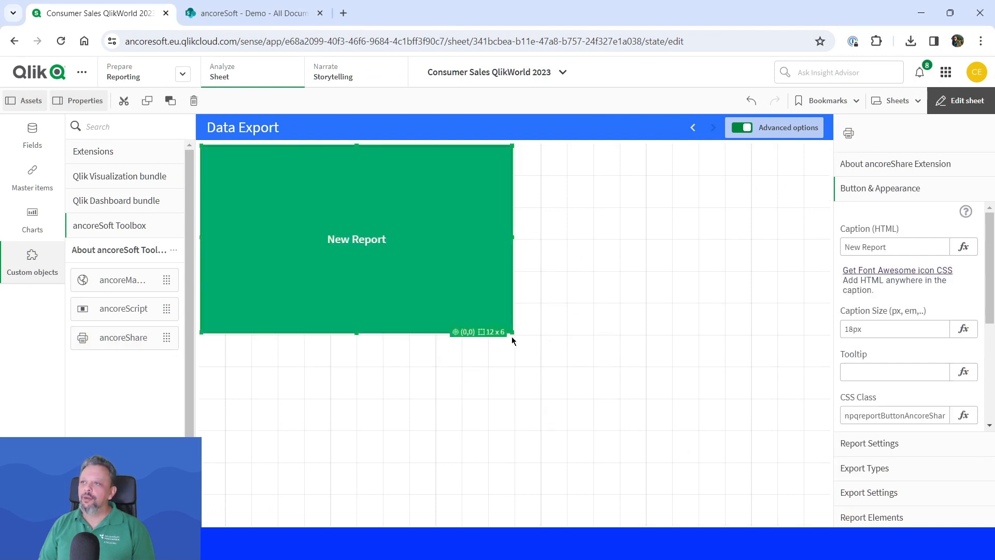
left_click_drag(510, 332, 317, 181)
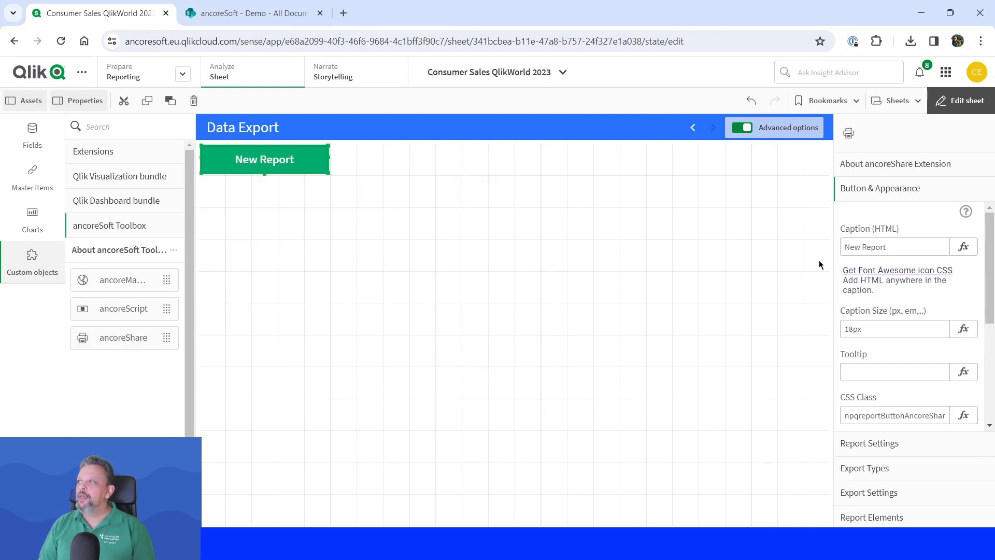
left_click(933, 253)
key("ctrl+a")
type("B")
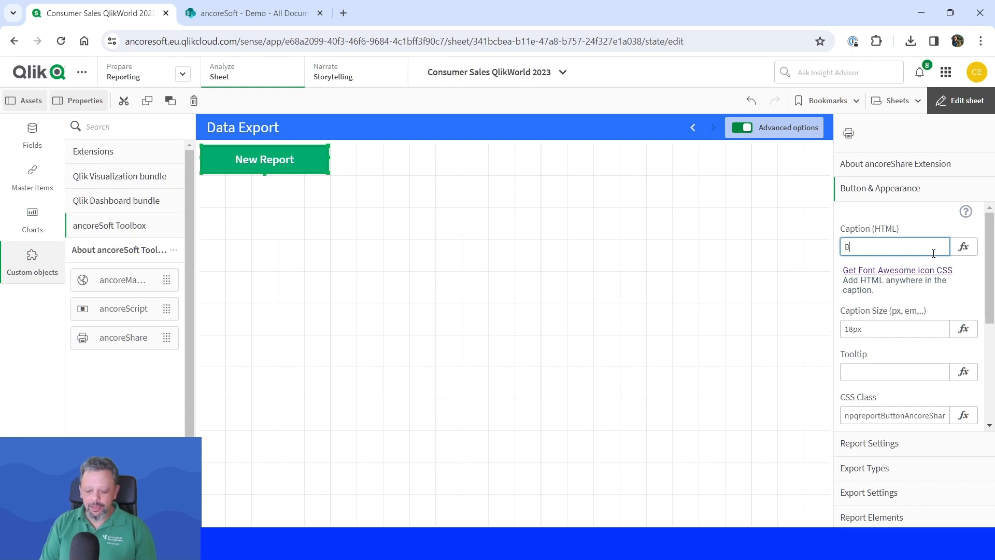
type("udget.Sales E")
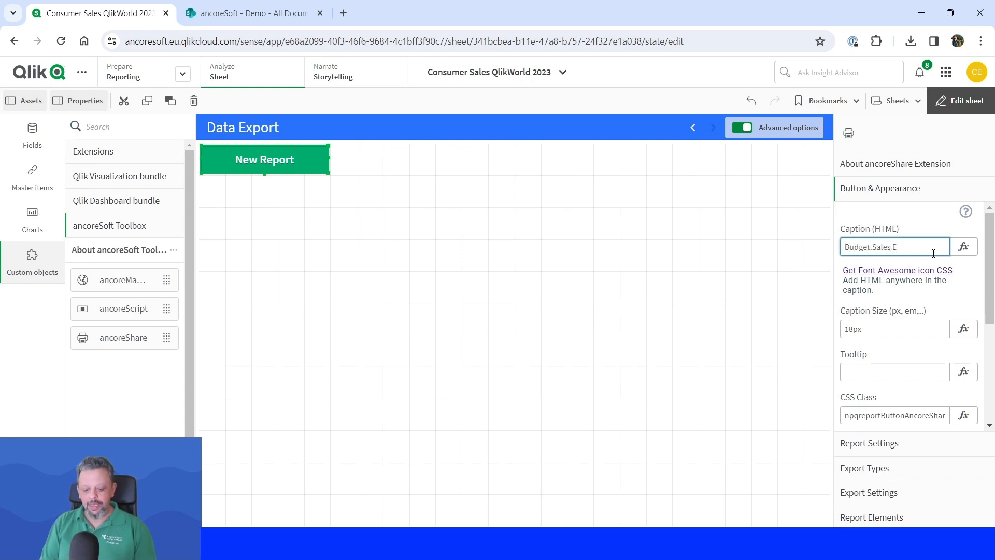
type("xport")
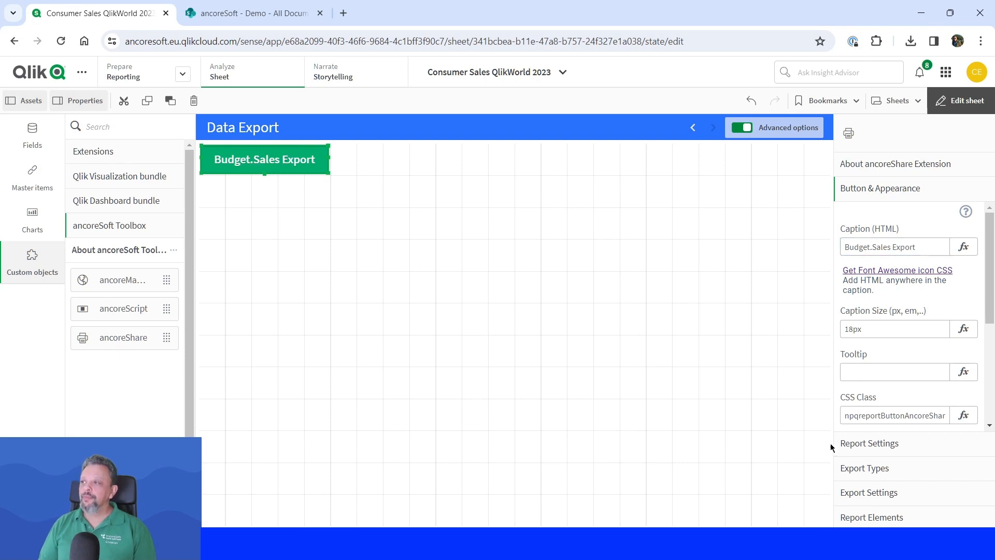
Step: Set the data export filename to "Budget.Sales" in the button's export settings
left_click(887, 499)
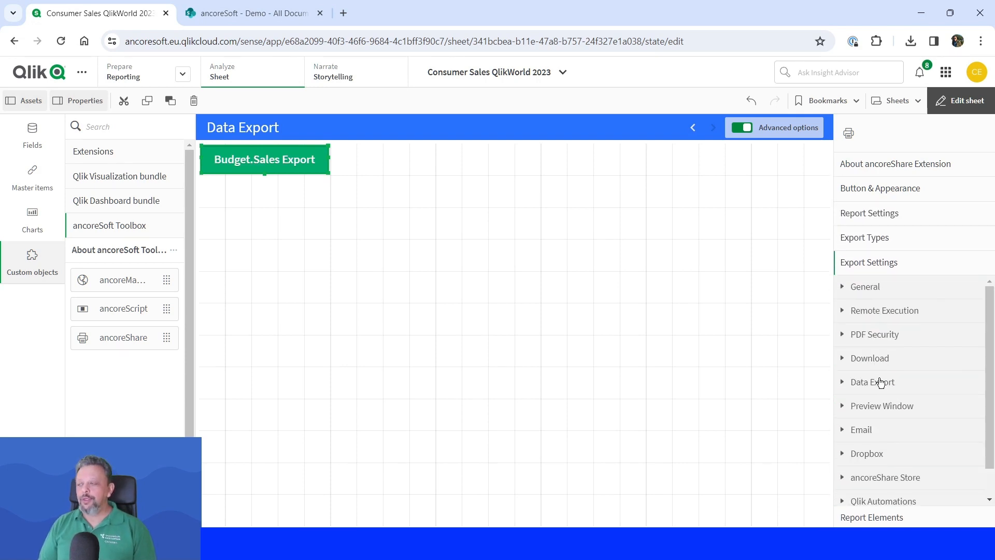
left_click(885, 382)
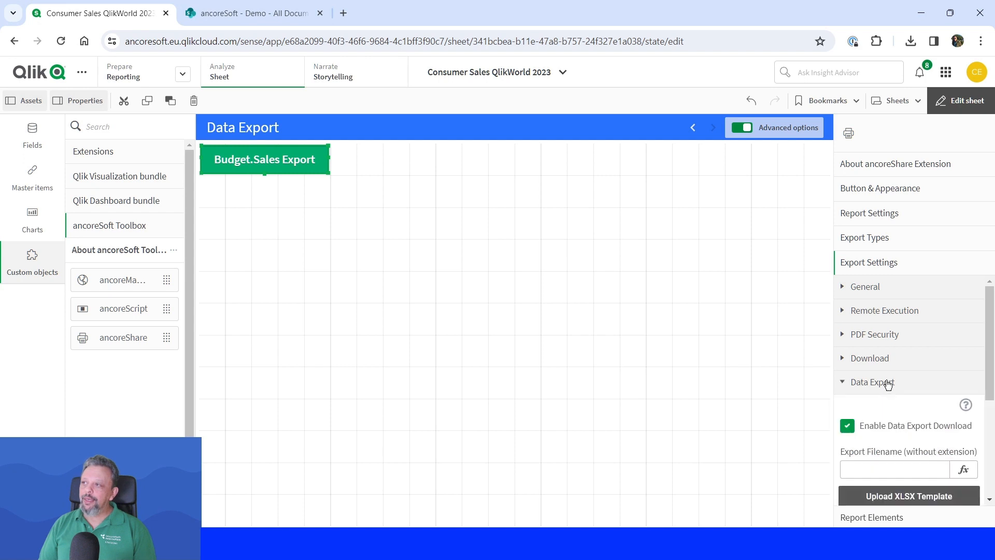
left_click(942, 401)
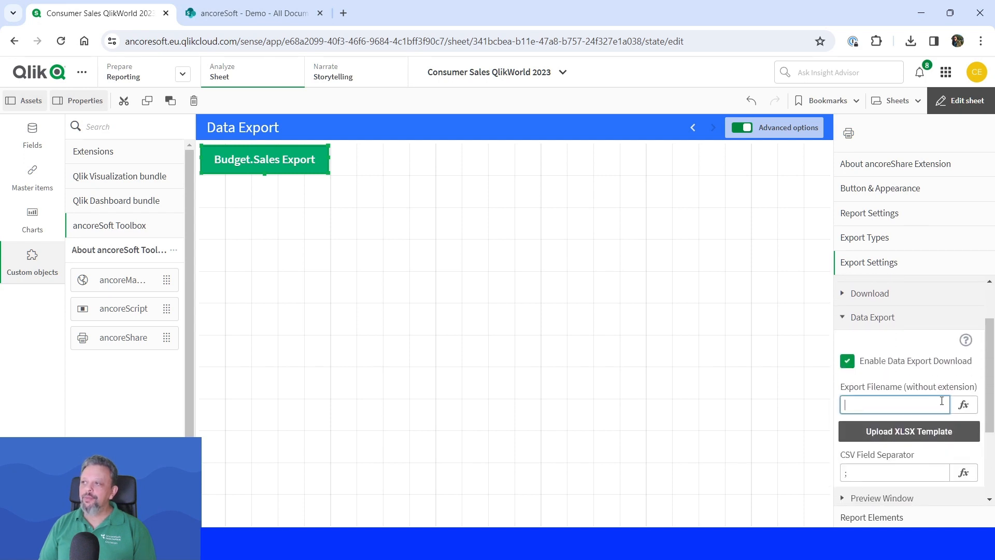
type("B")
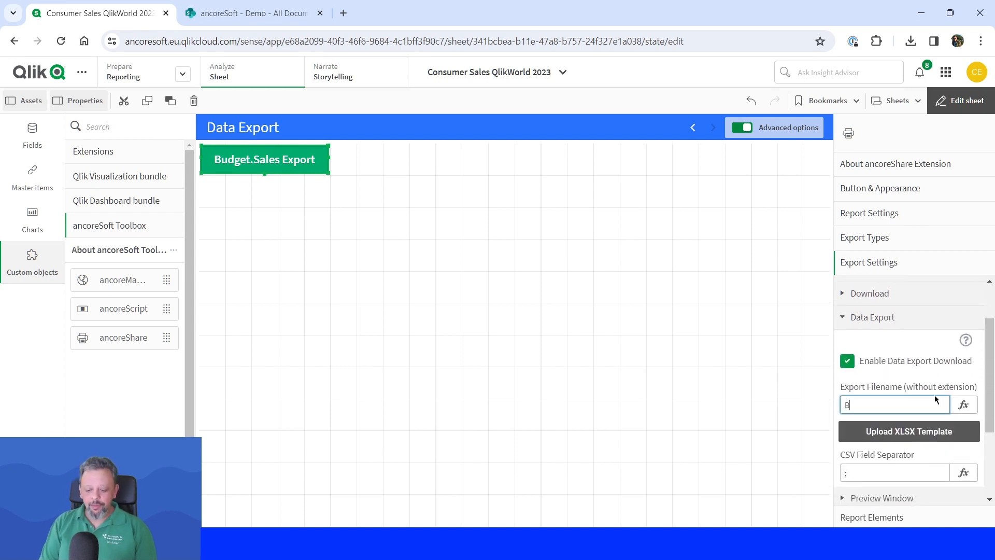
type("udget.Sales")
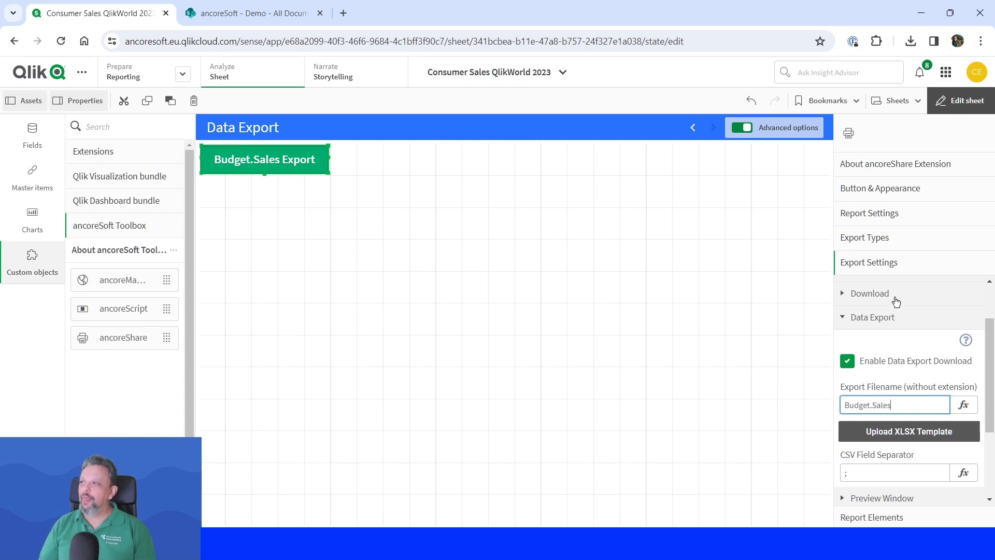
left_click(880, 318)
Step: Set the export type of the report elements to Data Exports only (XLSX, CSV)
left_click(858, 518)
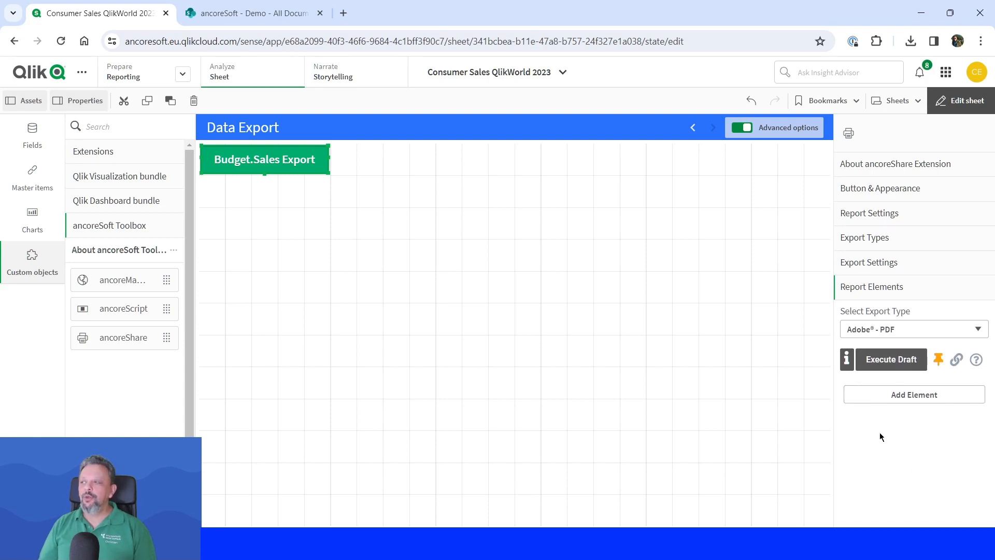
left_click(894, 330)
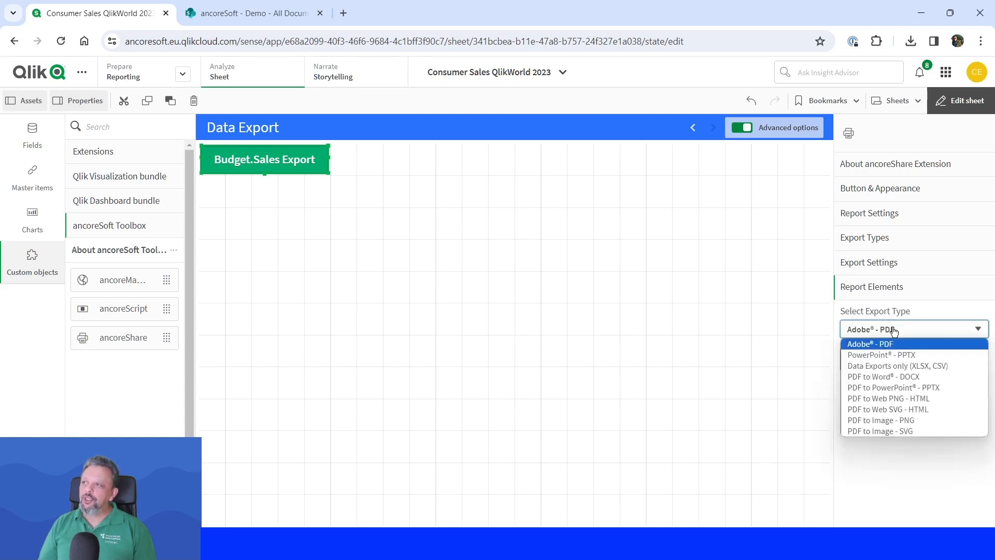
left_click(883, 366)
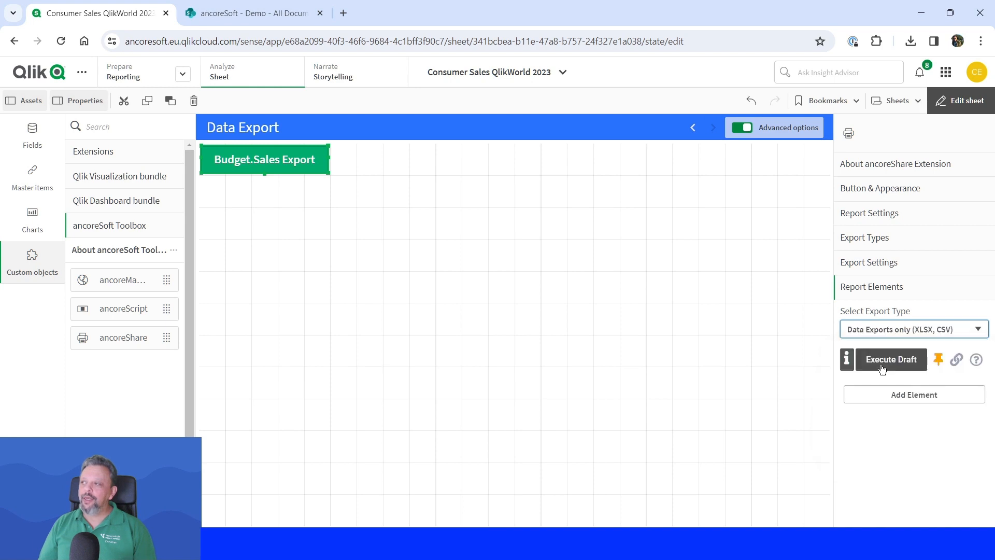
Step: Add a report element of type Text with the expression =[Region Name] as its text
left_click(927, 401)
scroll(878, 435, "down", 2)
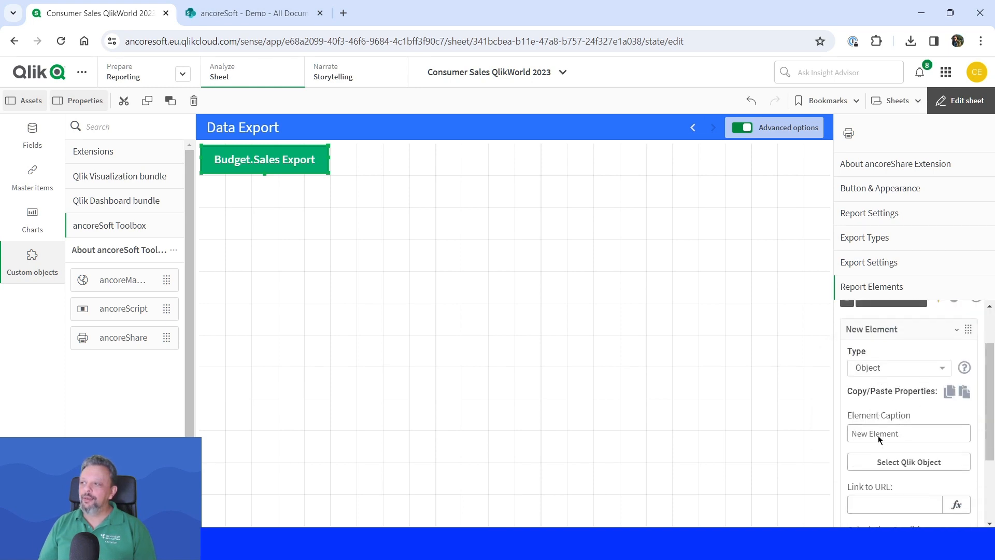
left_click(876, 367)
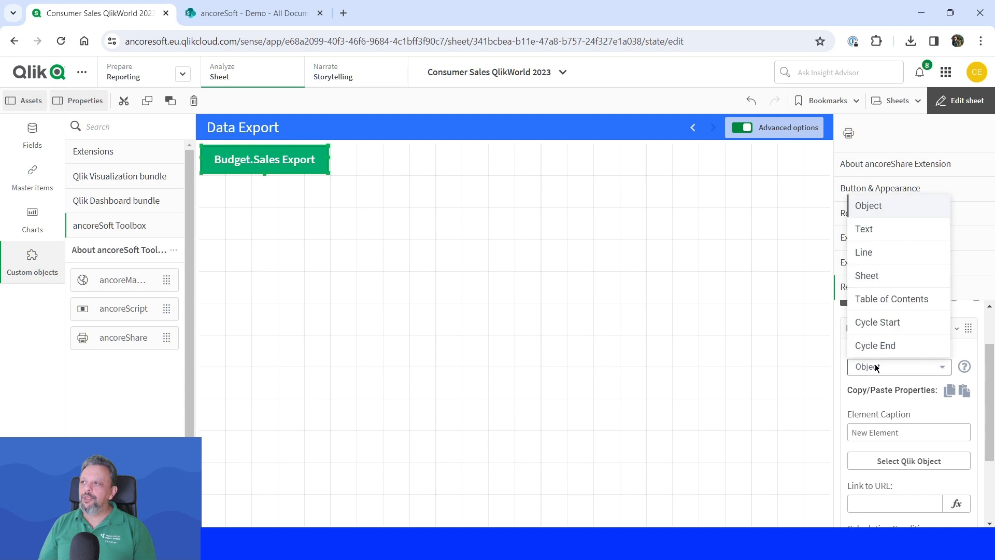
left_click(864, 230)
left_click(901, 484)
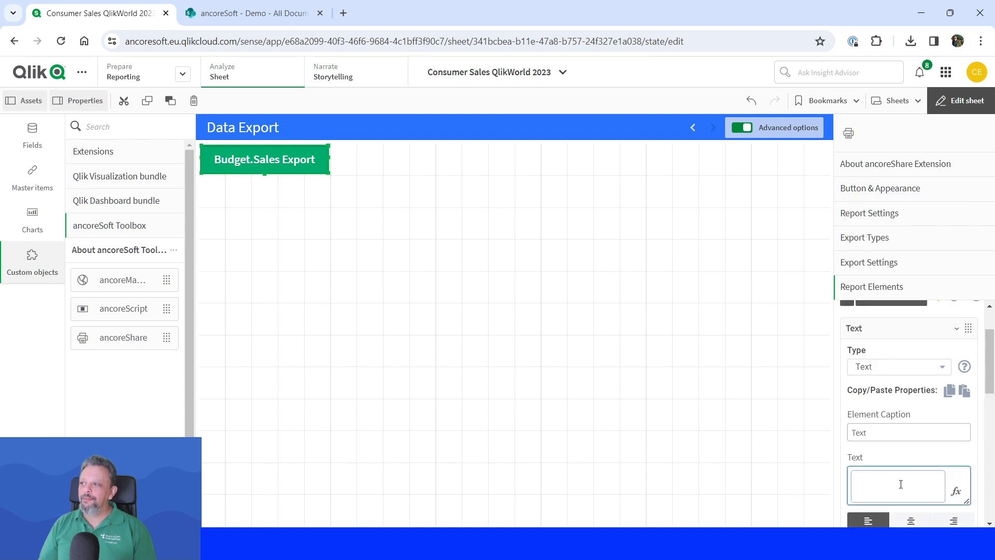
left_click(956, 490)
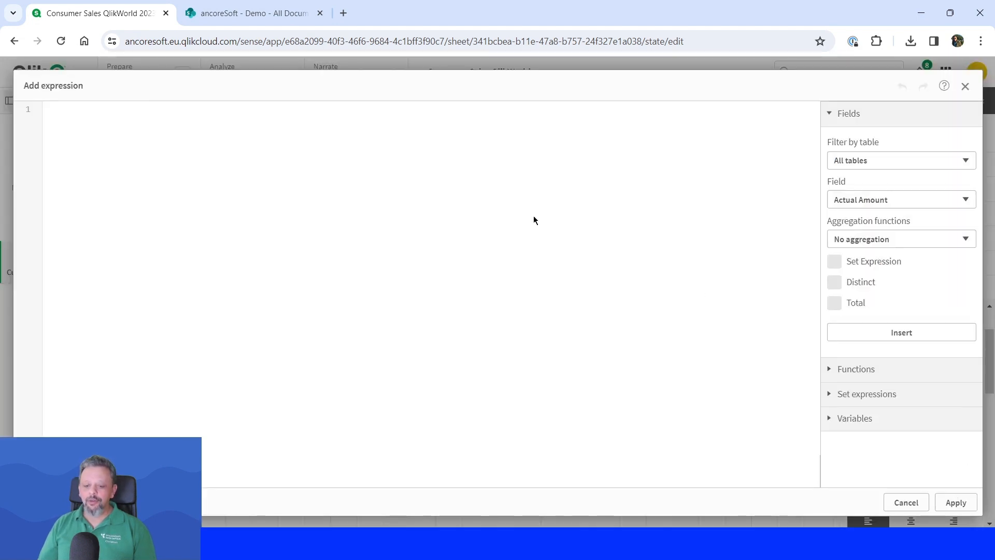
type("Region")
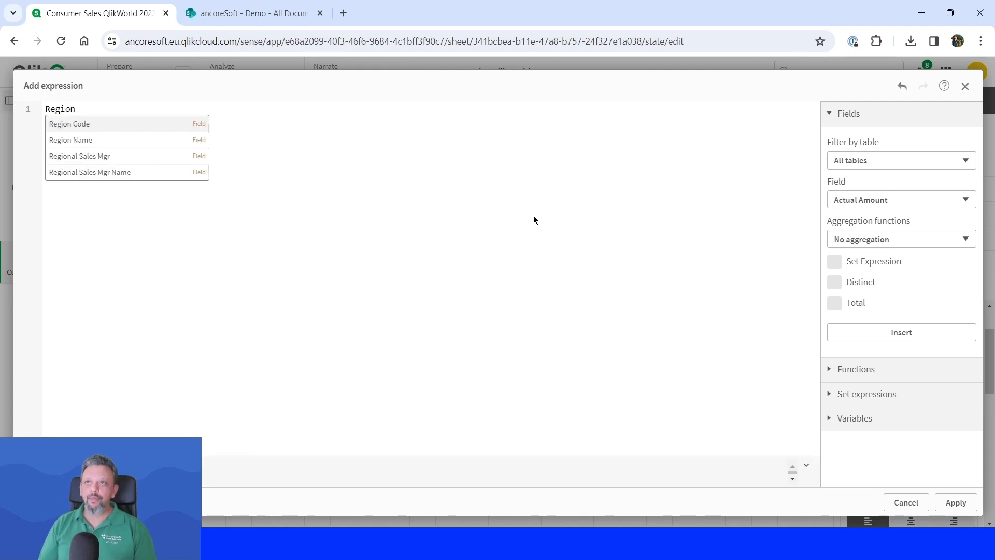
left_click(107, 144)
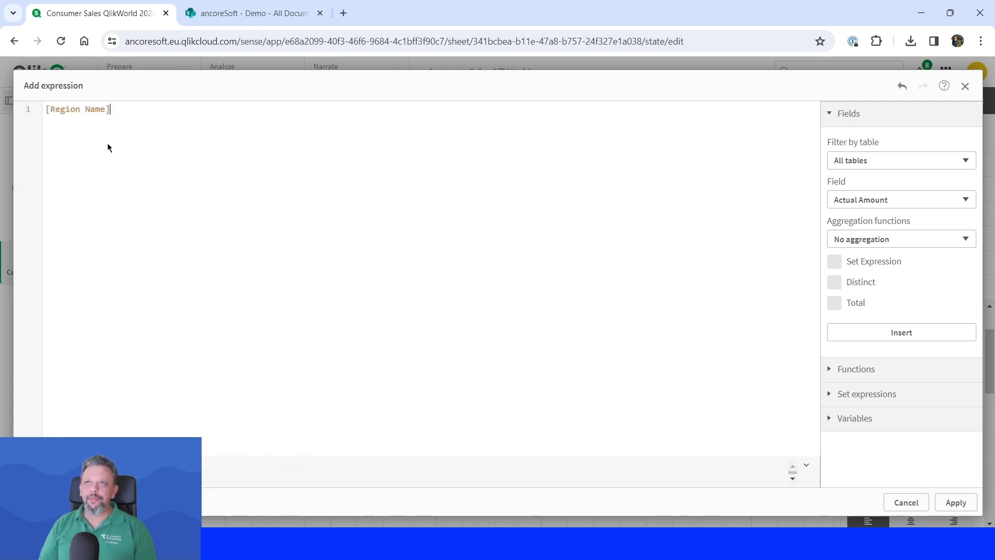
left_click(966, 505)
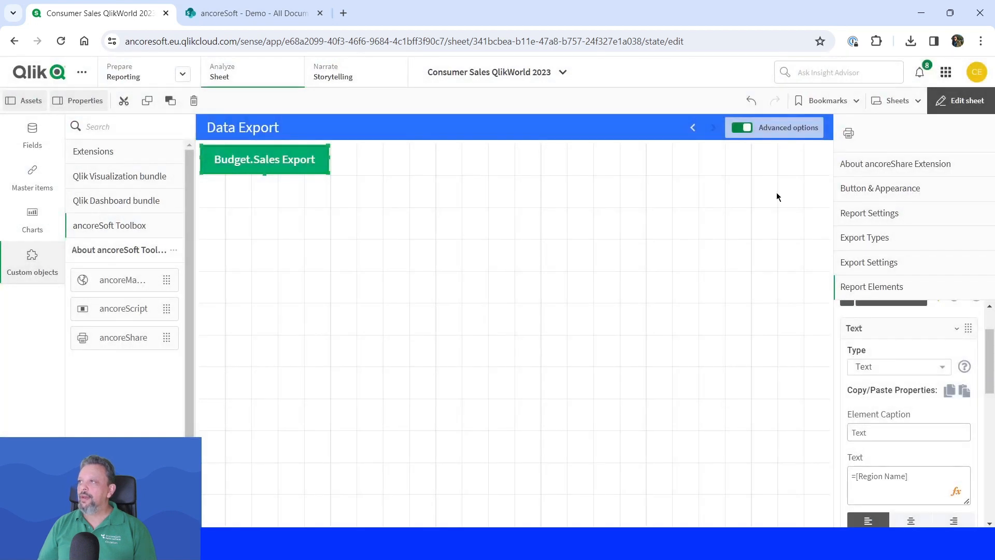
Step: Check the sheet's active selection outside edit mode and set the text element's caption to "Region Name"
left_click(962, 100)
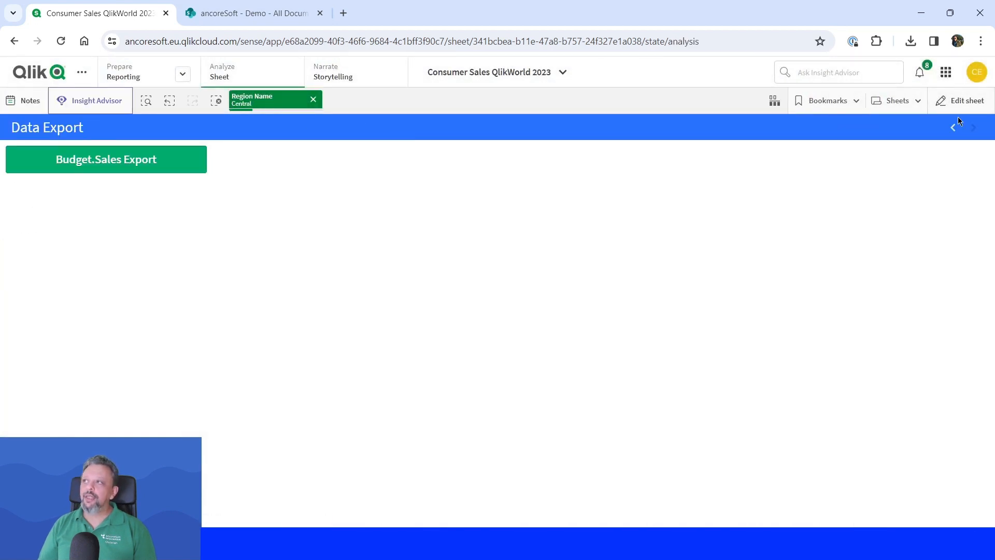
left_click(962, 101)
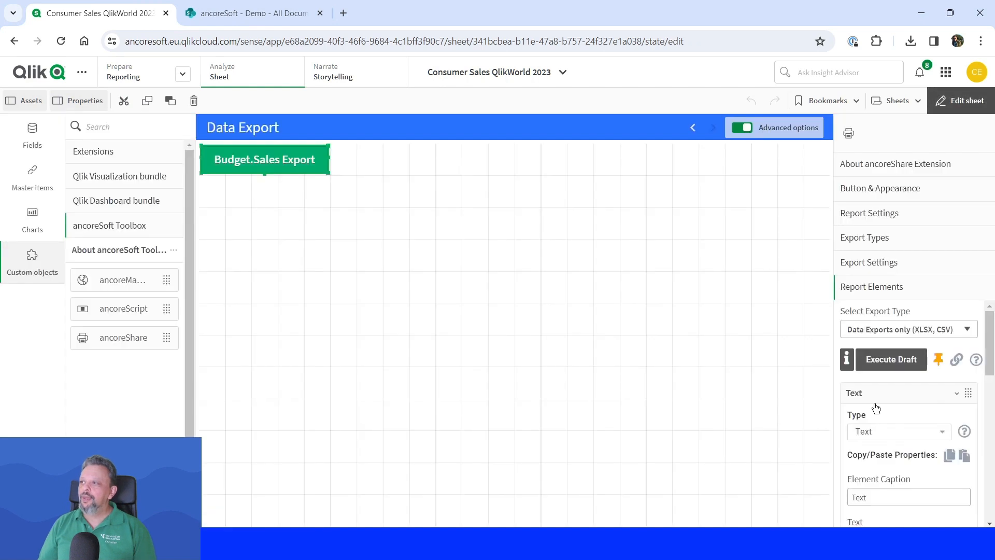
left_click(892, 496)
key("ctrl+a")
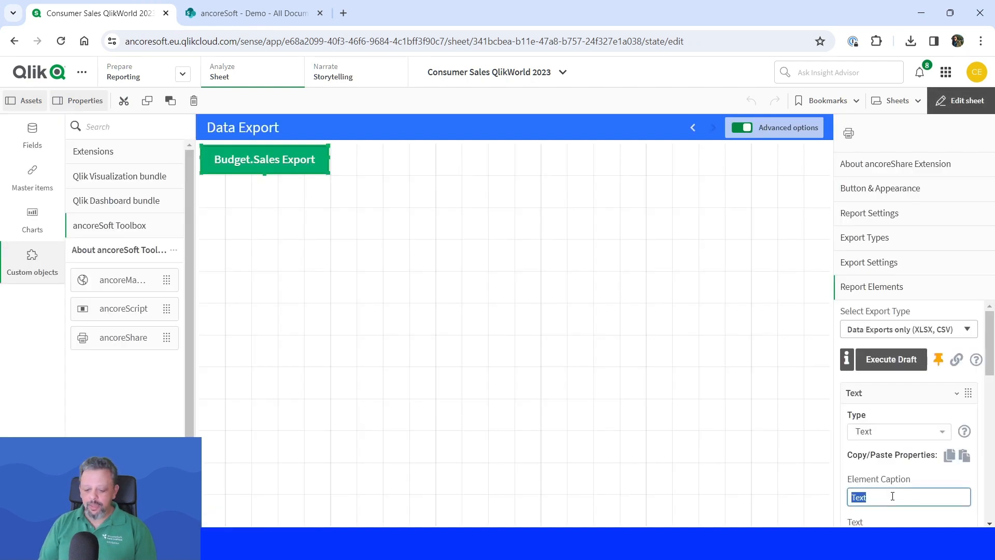
type("Region Name")
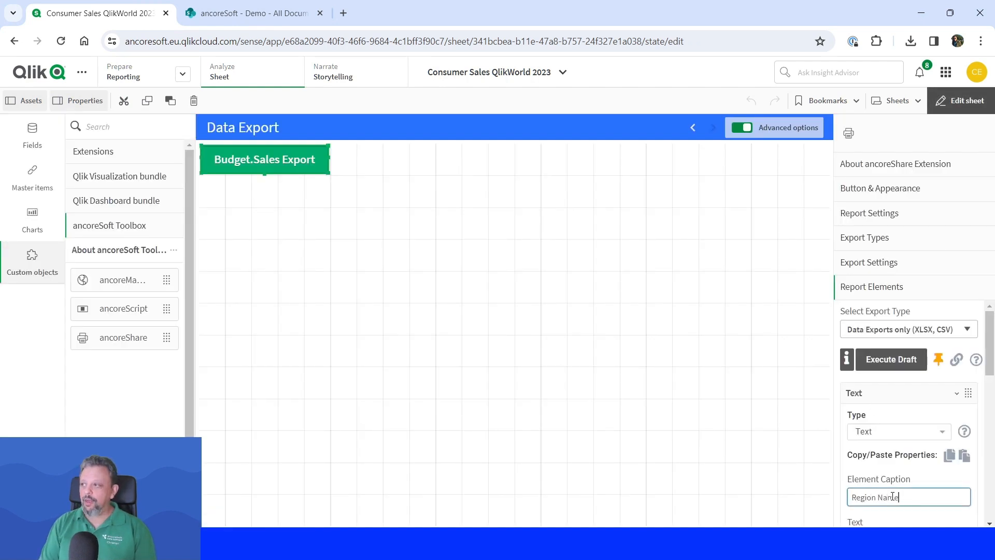
Step: Center the text of the Region Name element
scroll(903, 439, "down", 5)
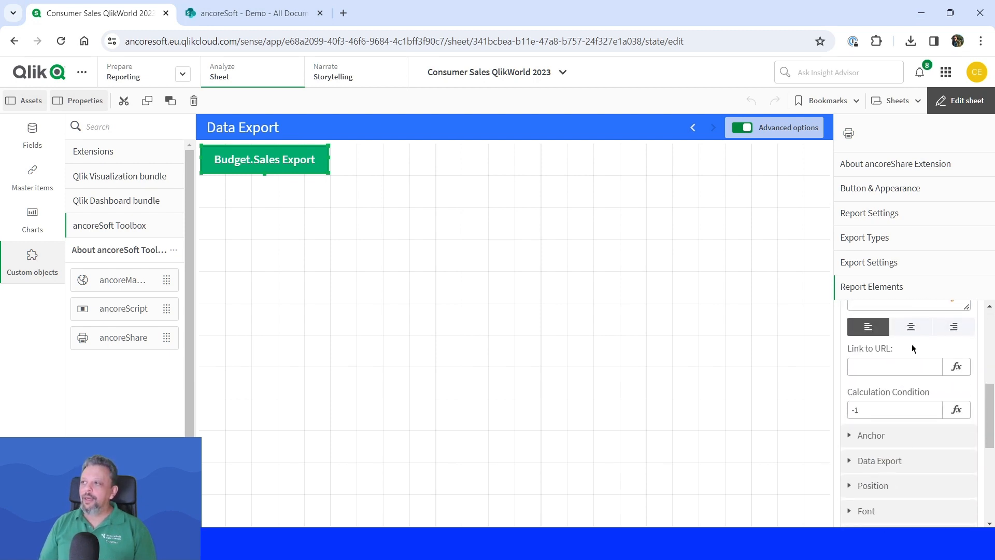
left_click(911, 326)
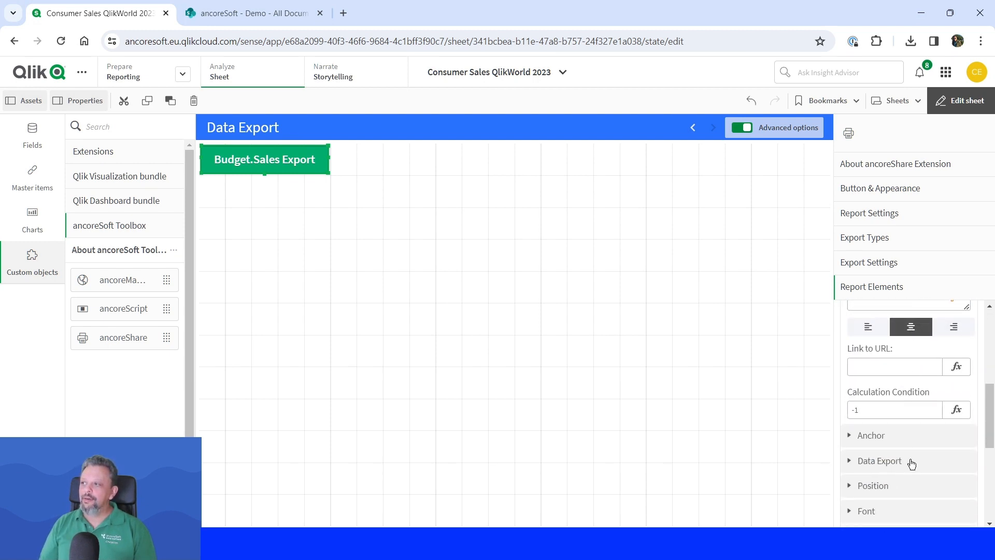
scroll(912, 464, "down", 1)
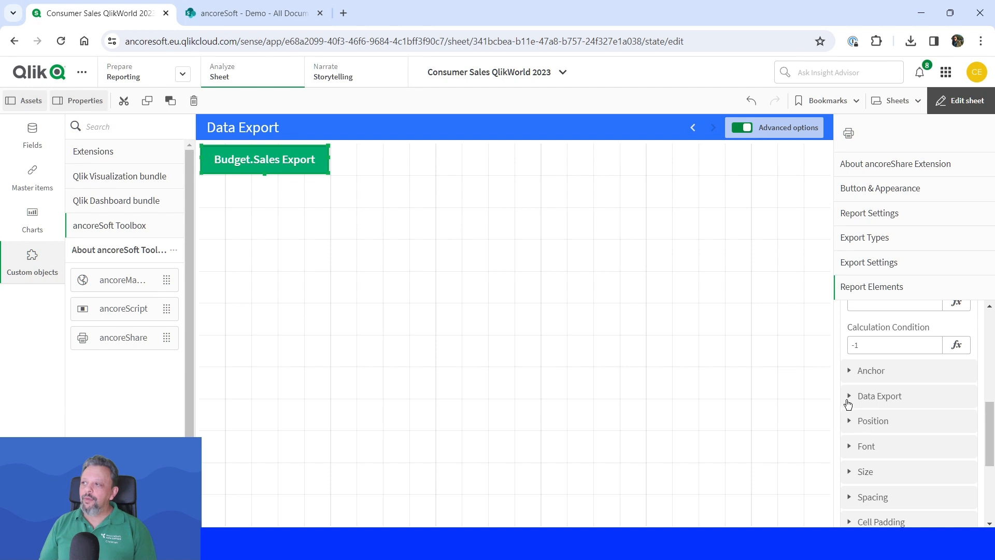
Step: Enable data export in the Data Export settings of the text element
left_click(848, 404)
left_click(854, 426)
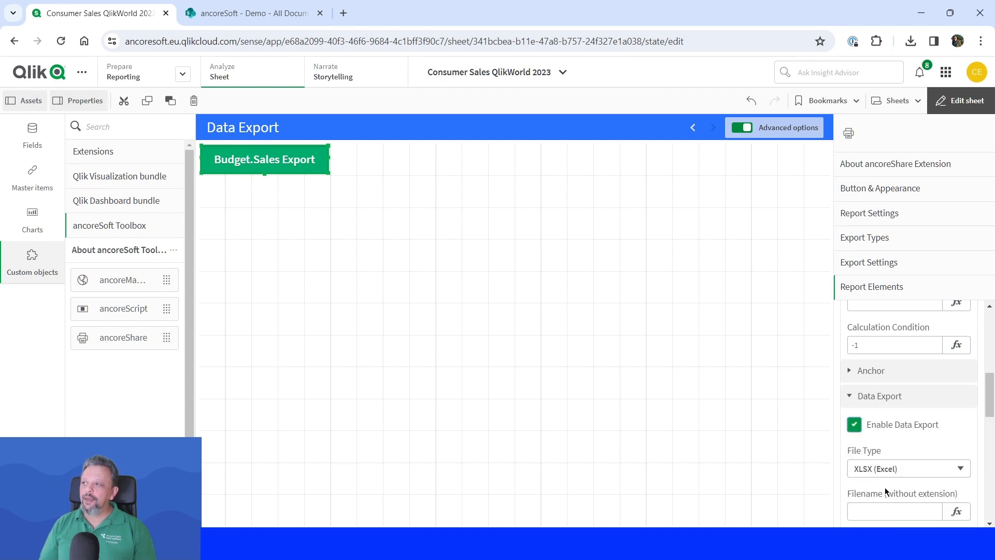
scroll(878, 456, "down", 1)
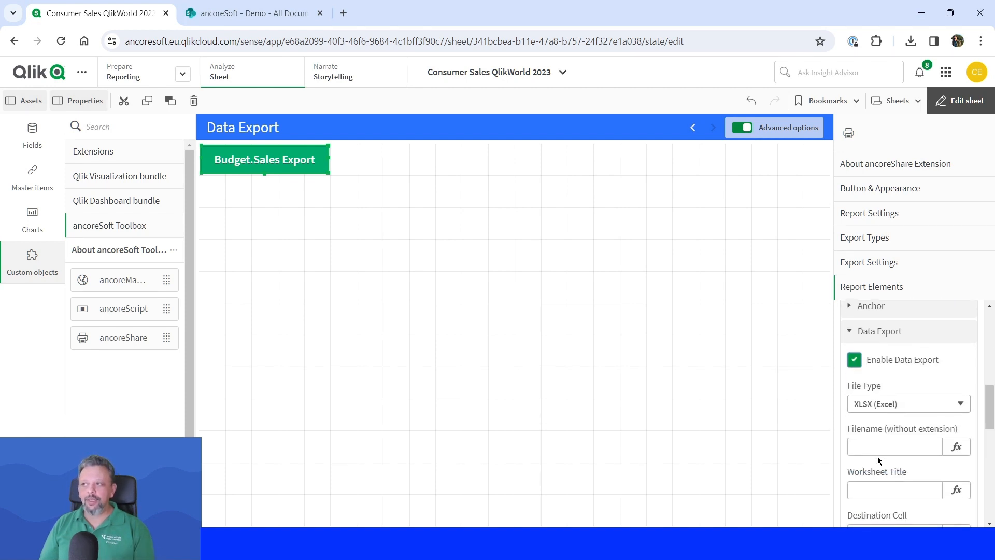
left_click(881, 448)
scroll(931, 422, "down", 1)
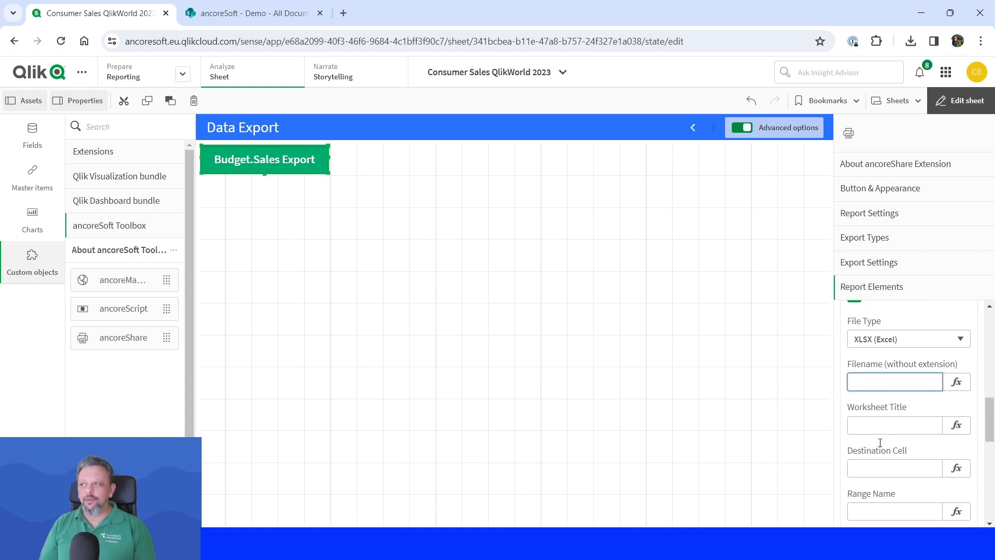
Step: Set the text element's worksheet title to the expression =[Region Name]
left_click(930, 423)
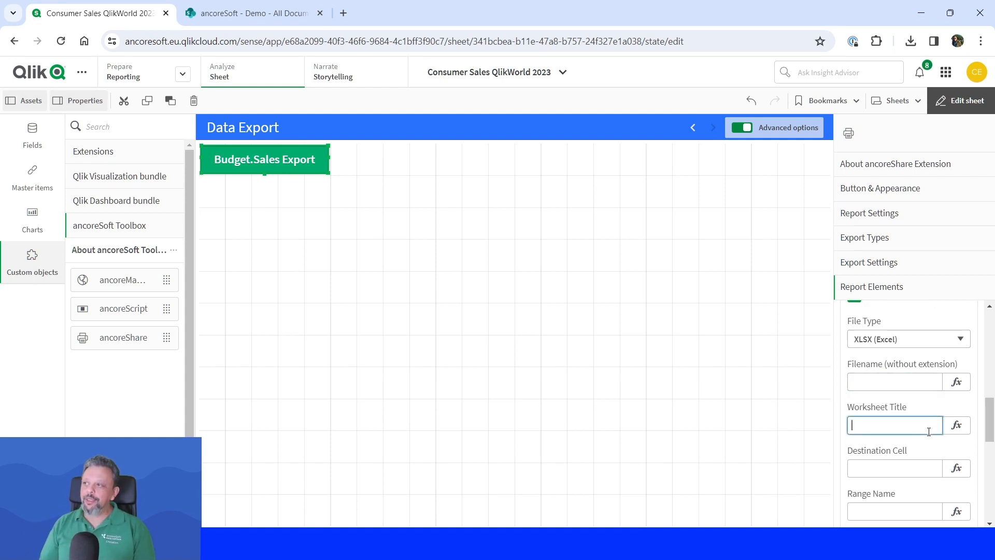
left_click(959, 426)
type("Region")
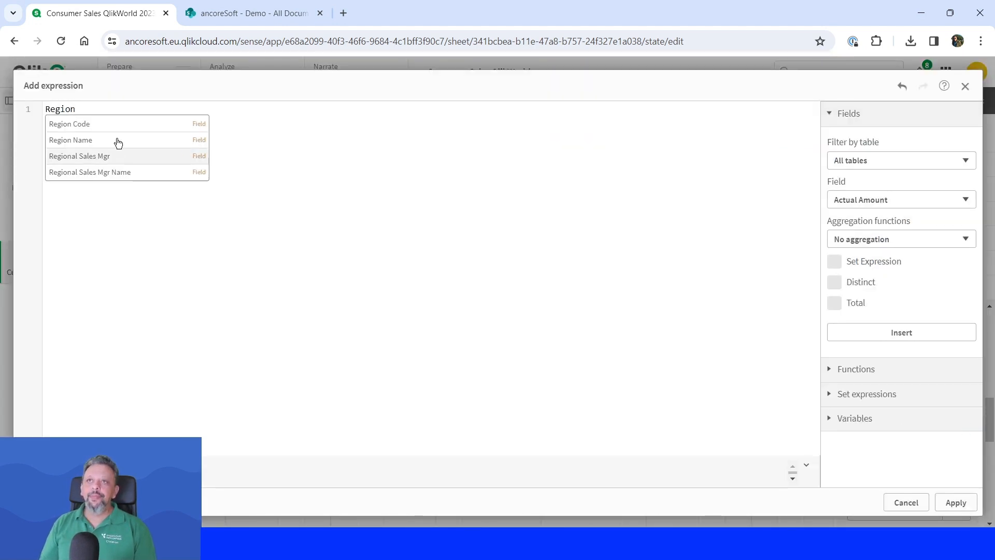
left_click(109, 141)
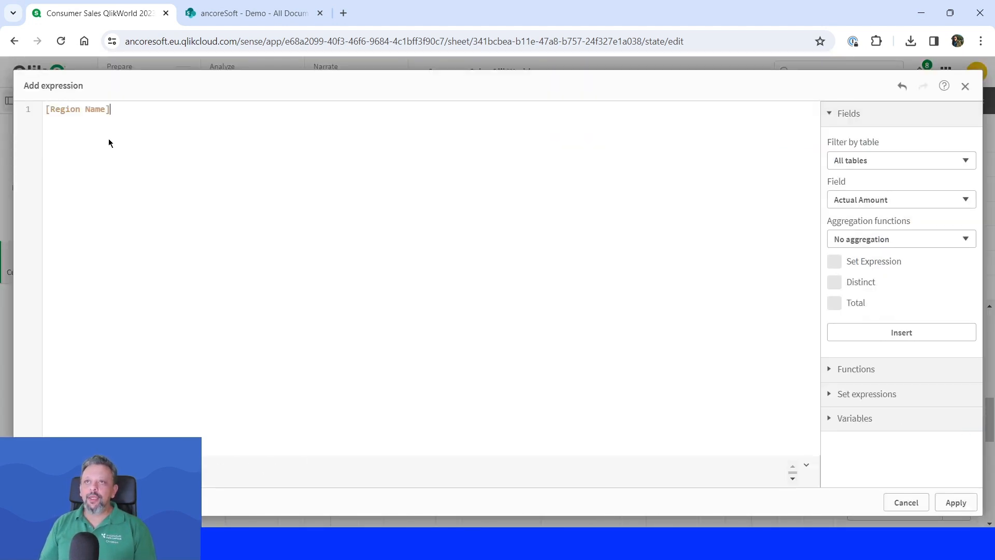
left_click(965, 504)
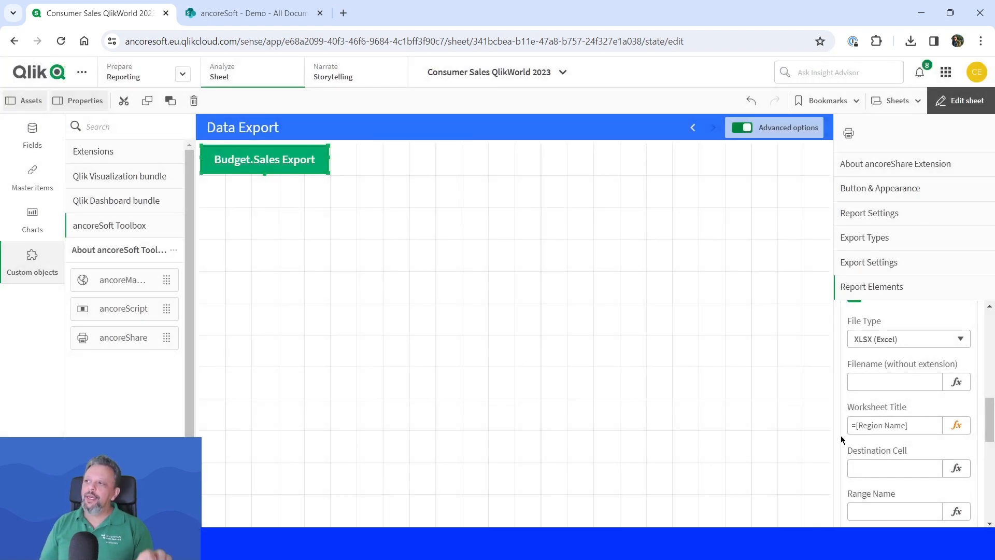
Step: Set the text element's destination cell to A2
scroll(938, 433, "down", 1)
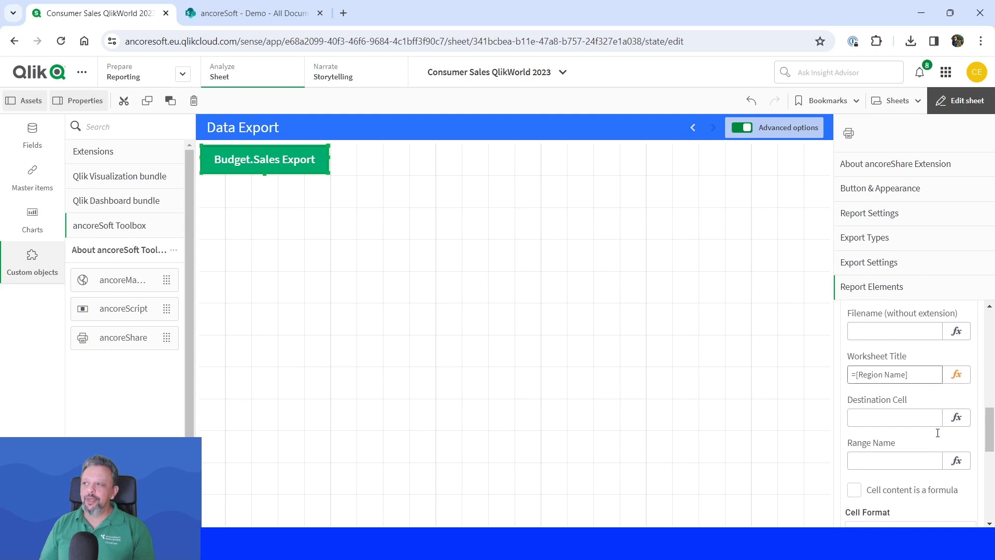
left_click(891, 404)
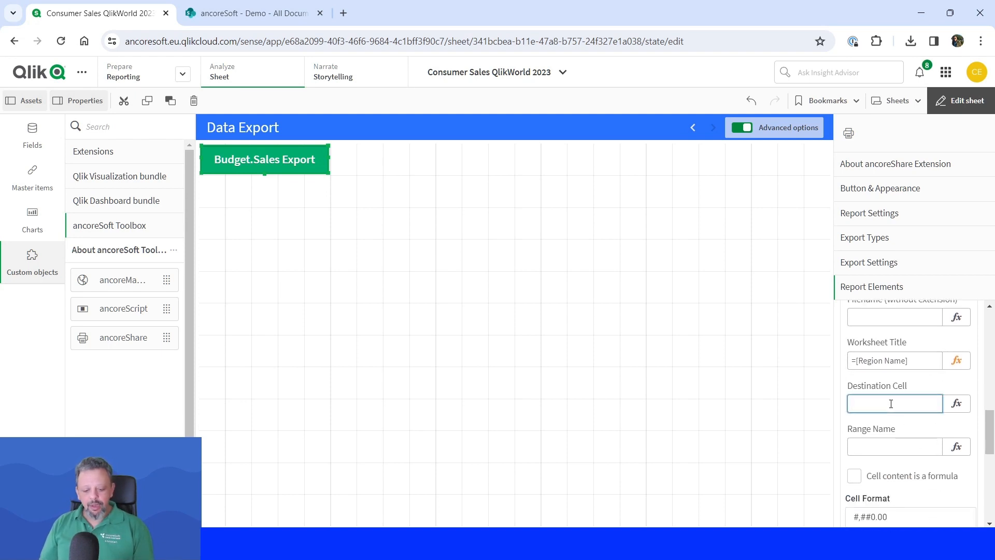
type("A2")
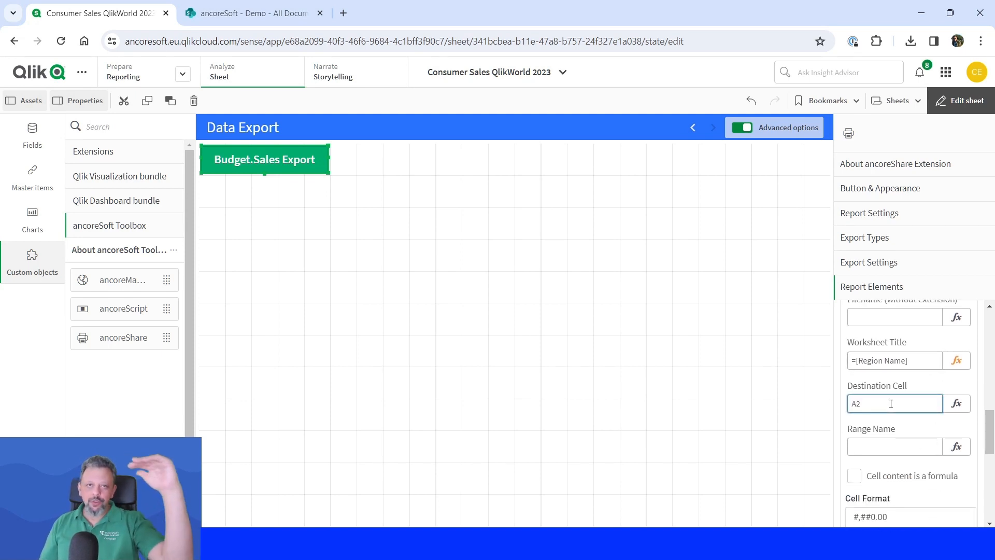
Step: Set the fill color of the text element to orange in its font settings
scroll(889, 407, "down", 1)
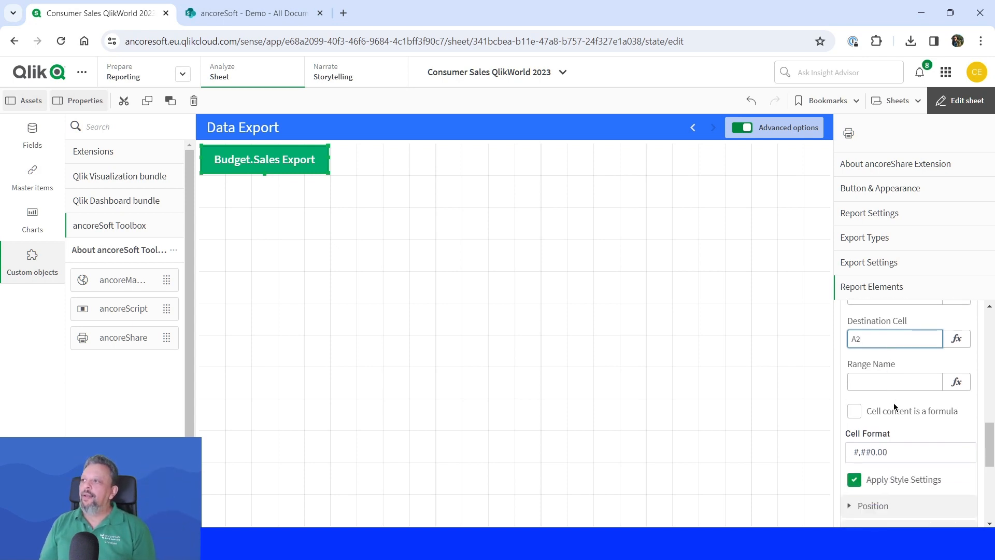
scroll(894, 405, "down", 1)
scroll(902, 442, "down", 1)
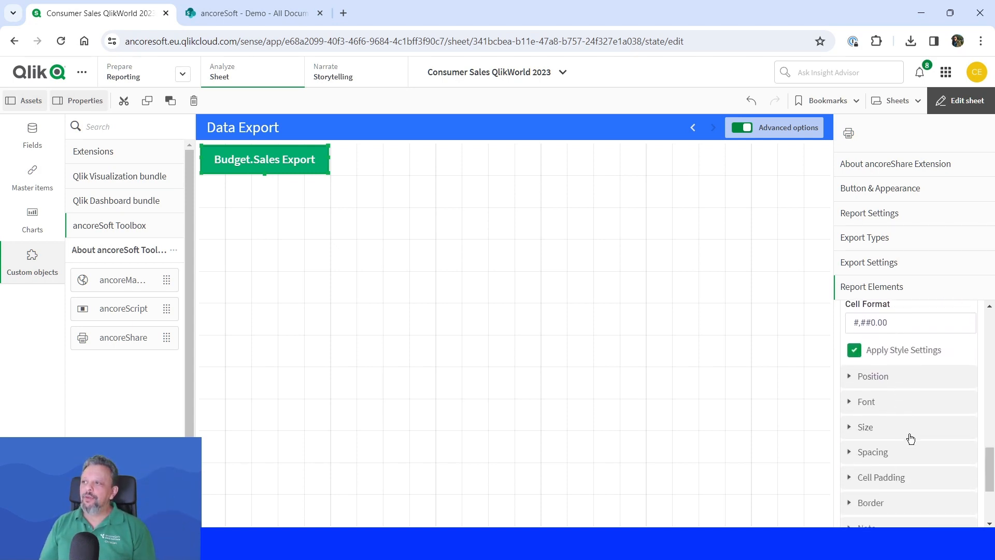
left_click(887, 402)
scroll(850, 450, "down", 1)
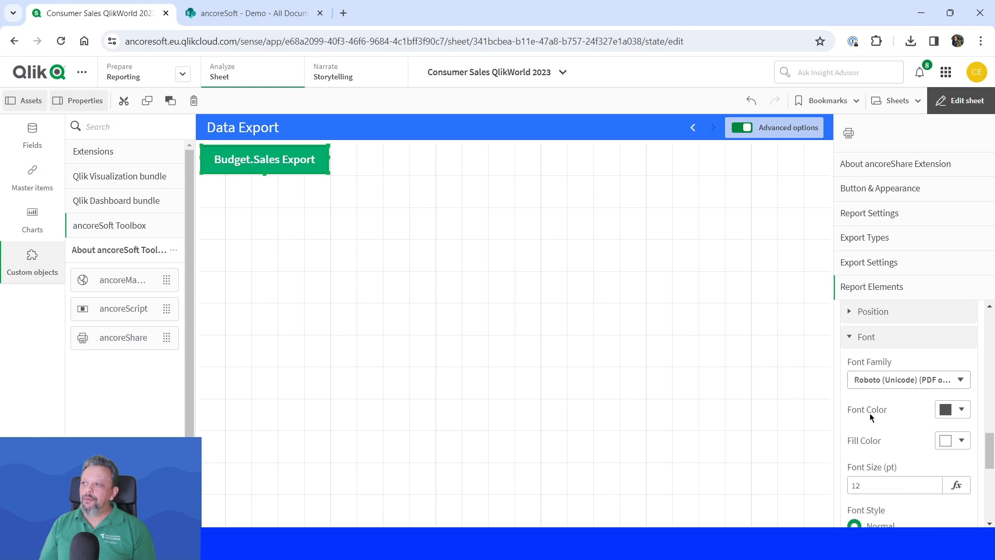
left_click(954, 445)
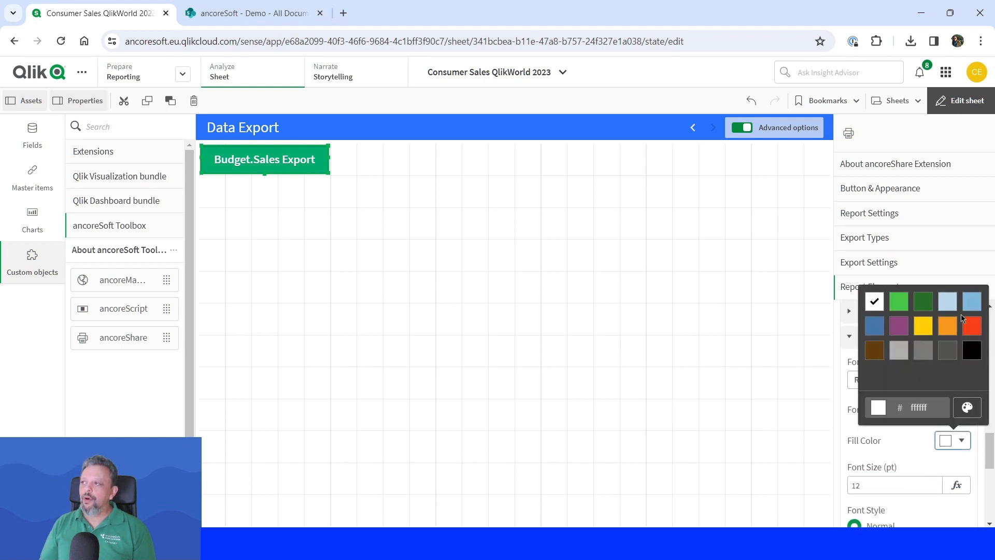
left_click(952, 330)
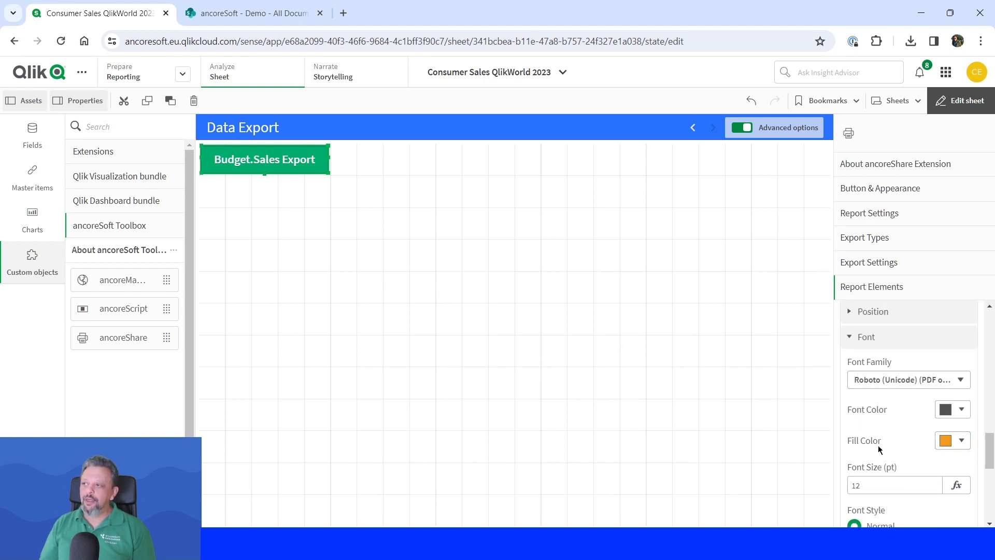
left_click(878, 446)
Step: Set the text element's font color to white and its font style to Bold
left_click(963, 409)
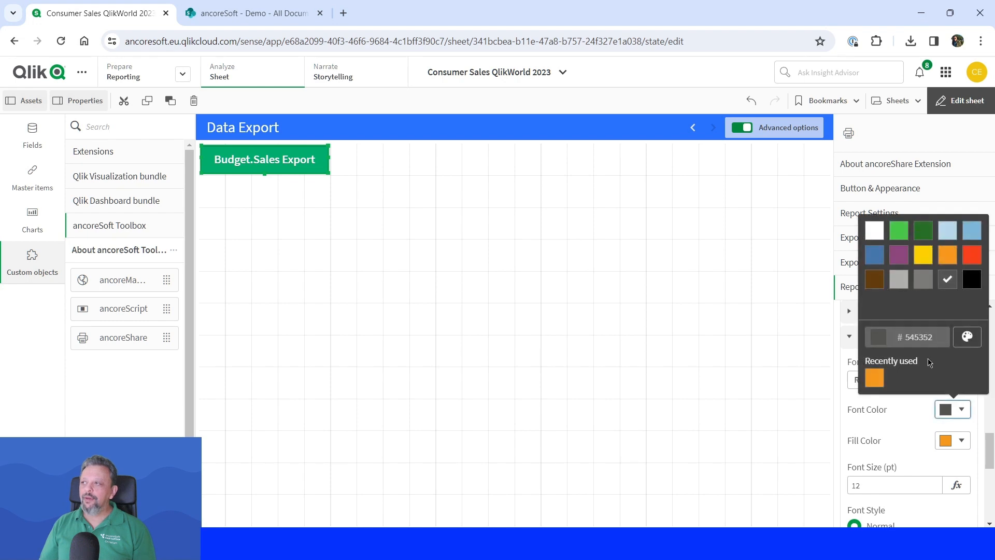
left_click(875, 233)
left_click(887, 431)
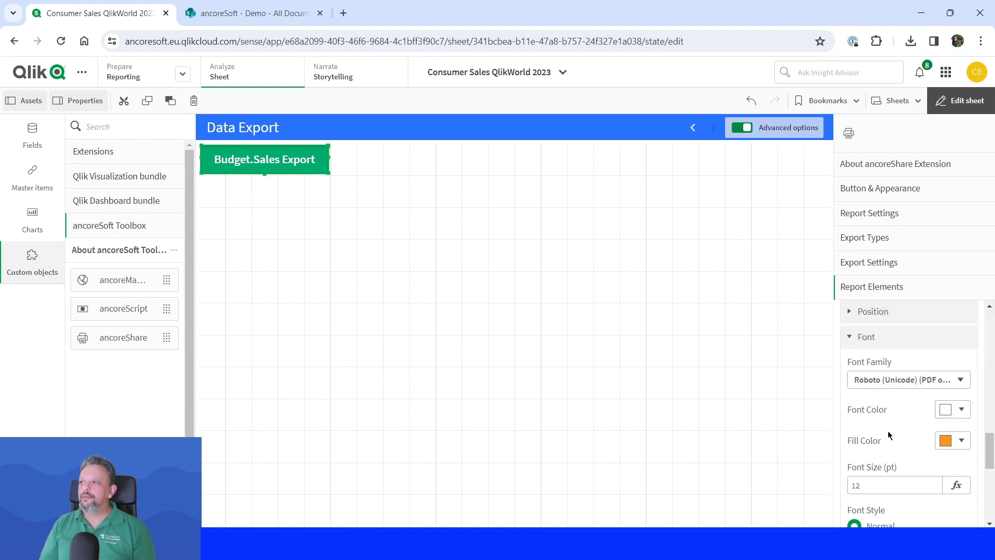
scroll(888, 431, "down", 1)
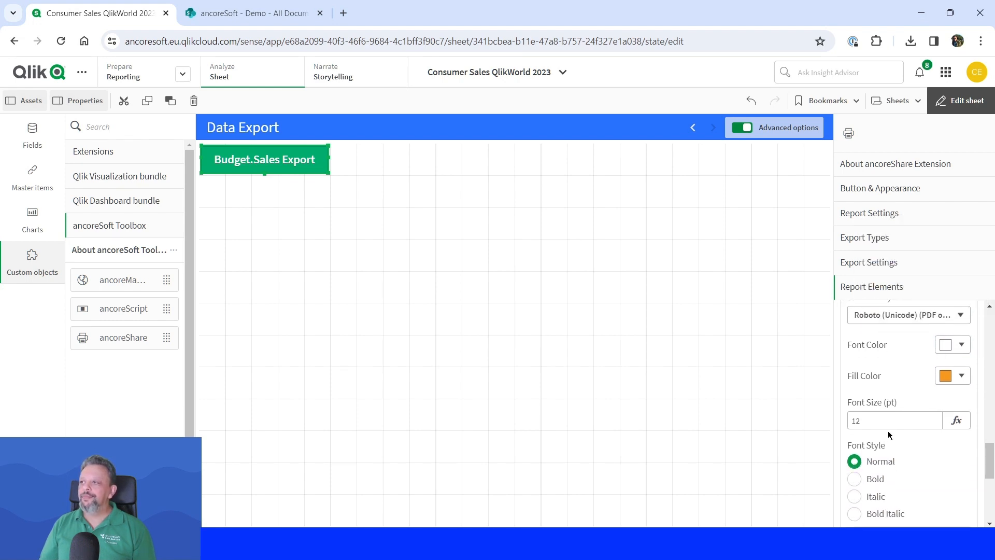
left_click(870, 487)
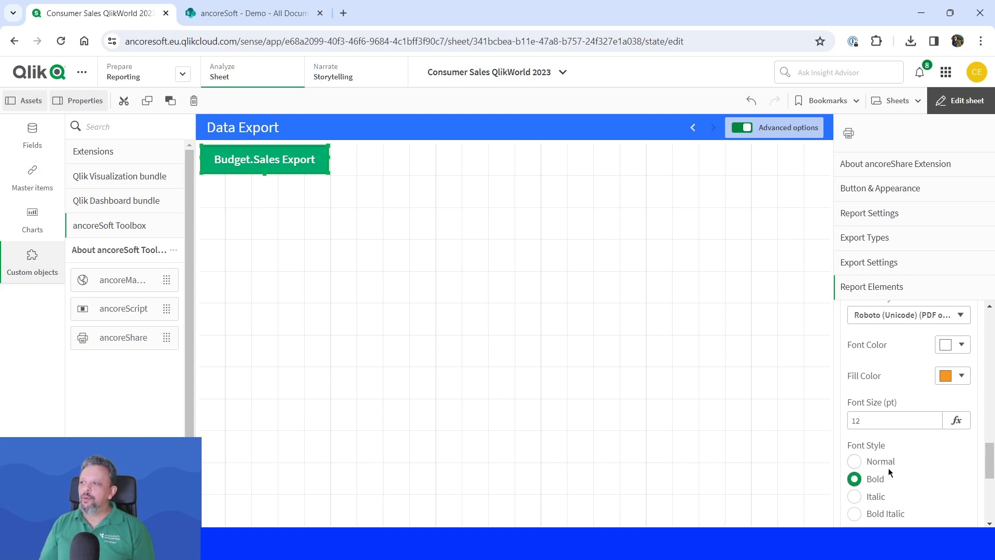
scroll(889, 470, "up", 1)
scroll(889, 469, "up", 1)
left_click(881, 409)
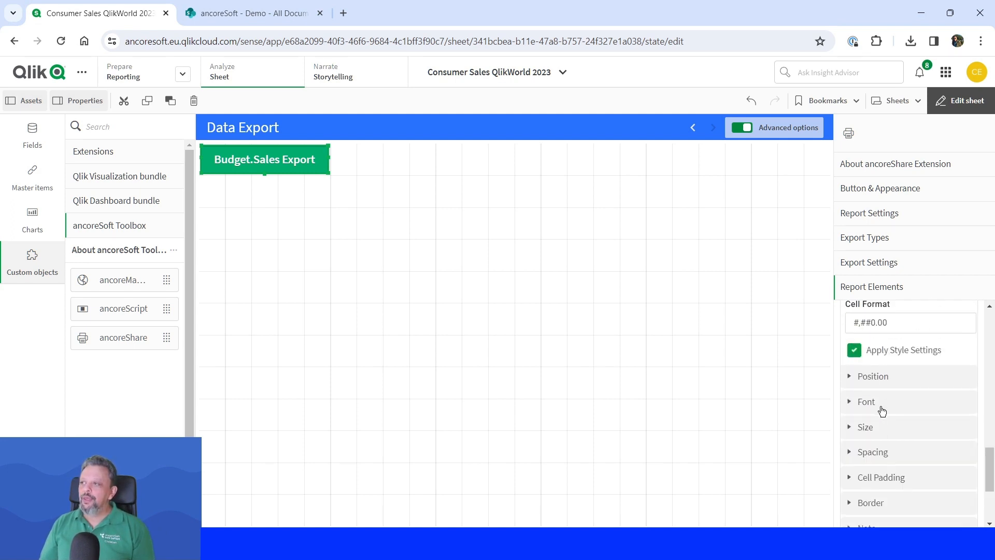
Step: Execute a draft of the data export report
scroll(882, 471, "up", 4)
scroll(880, 468, "up", 5)
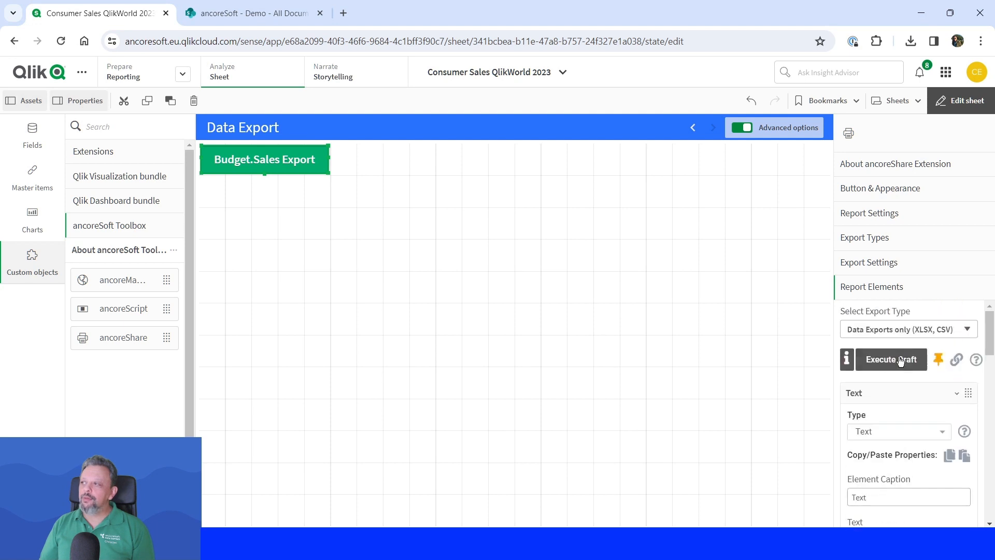
left_click(873, 362)
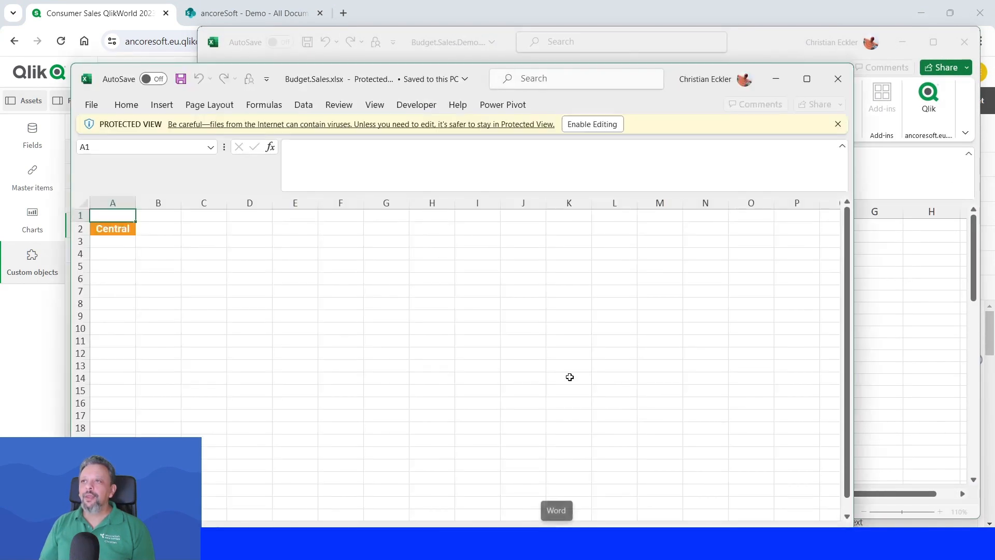
Step: Enable editing in the exported Budget.Sales.xlsx workbook in Excel and examine the region name and formatting in cell A2
left_click(574, 124)
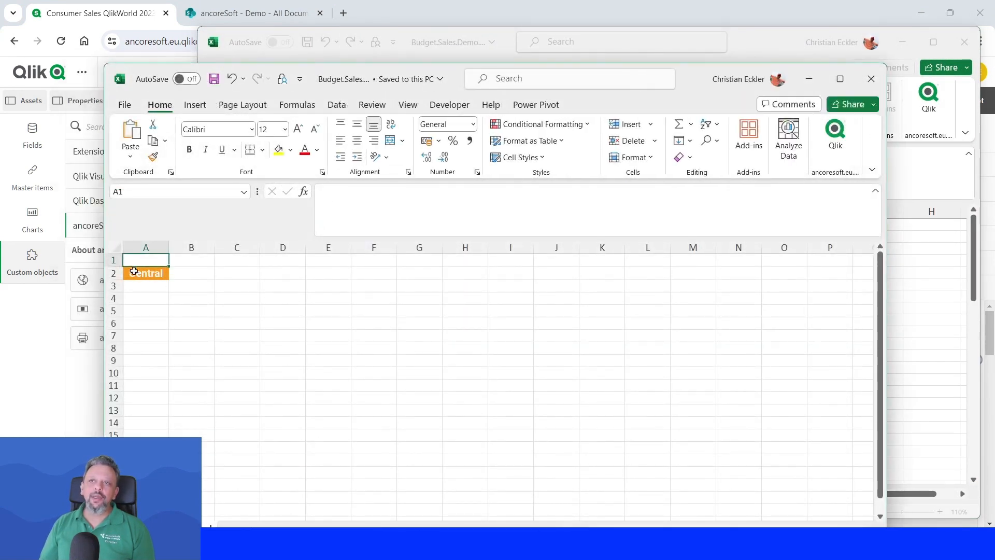
left_click_drag(684, 89, 690, 40)
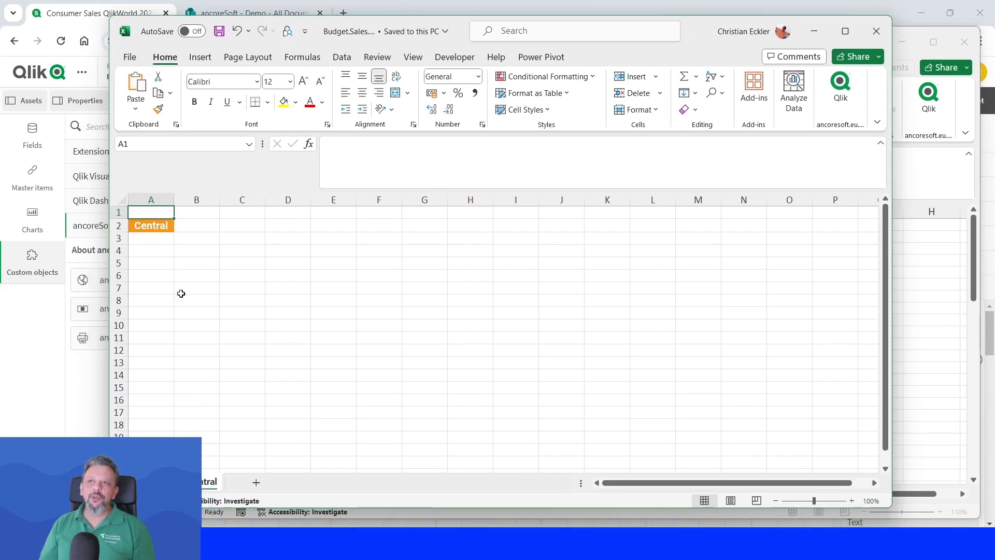
left_click(140, 226)
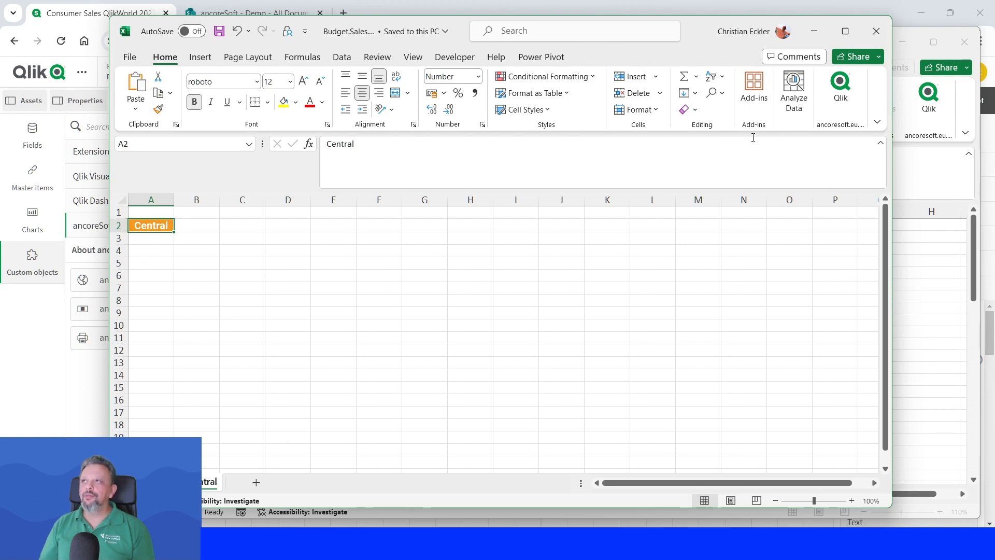
Step: Close the exported workbook and minimize the Budget.Sales.Demo workbook to return to the Qlik sheet
left_click(876, 31)
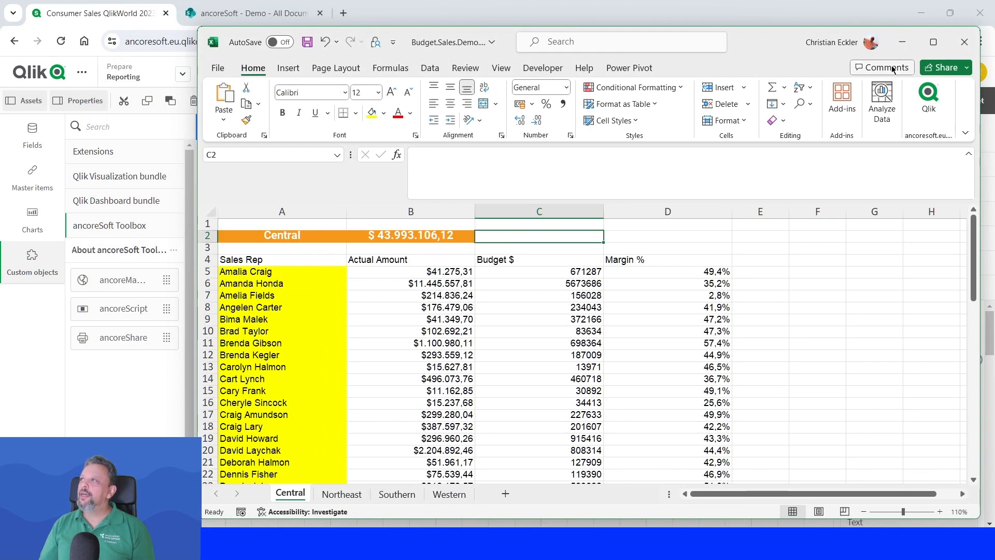
left_click_drag(778, 55, 731, 47)
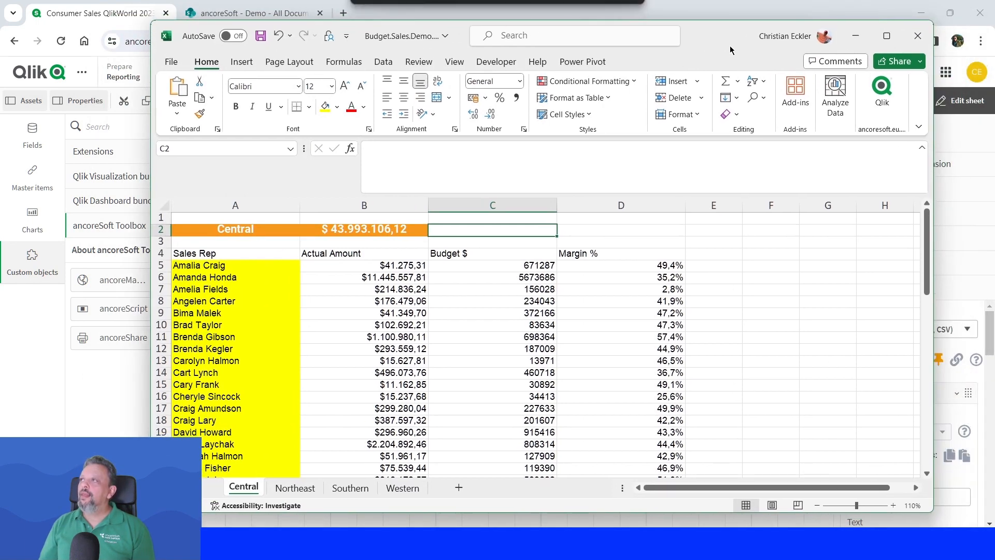
left_click(854, 36)
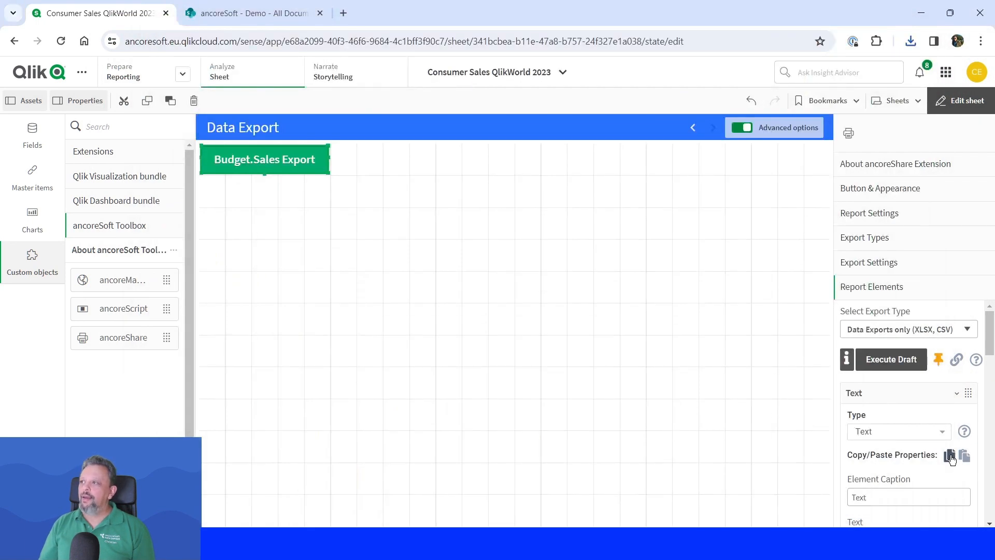
Step: Set the text element's caption to "Region" and collapse the element
scroll(891, 481, "down", 1)
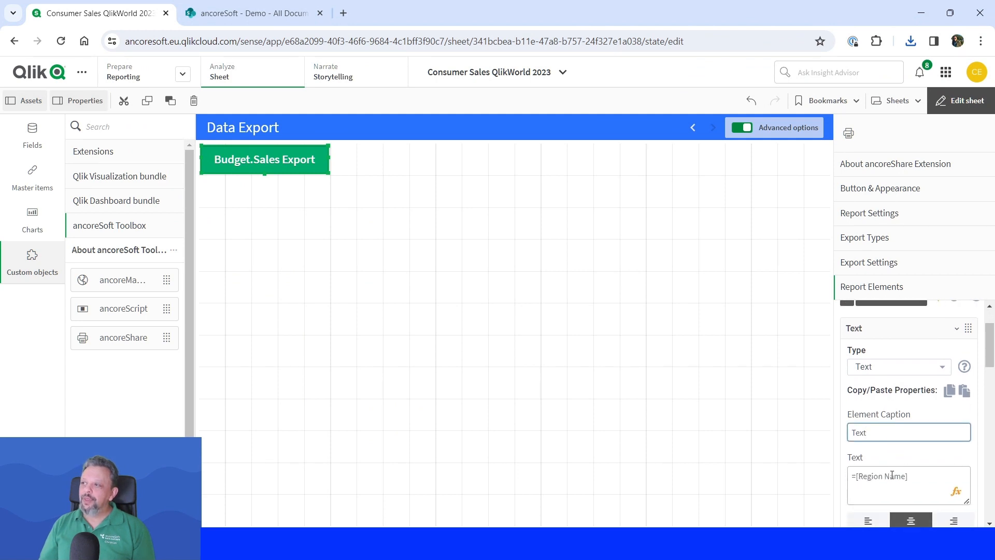
double_click(913, 422)
type("Region")
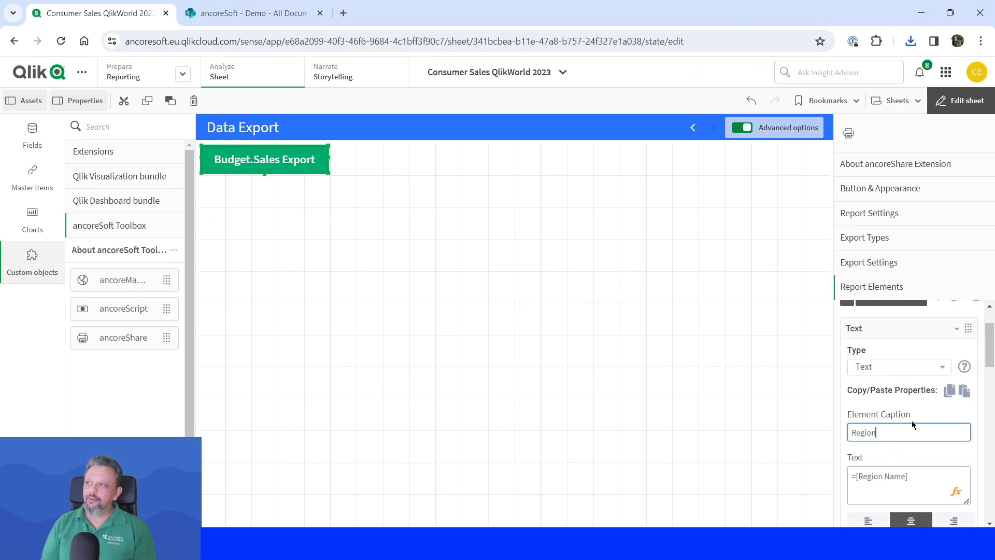
left_click(916, 415)
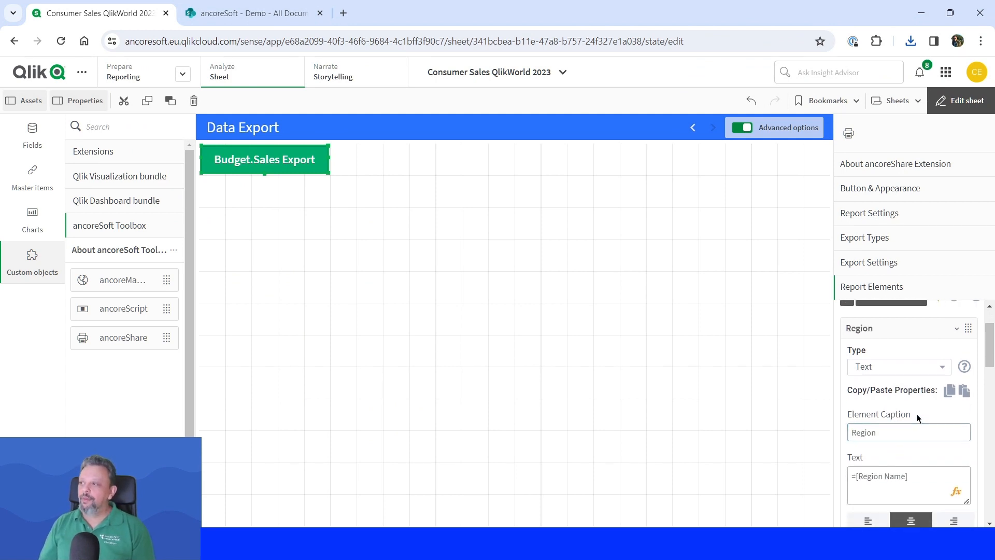
left_click(888, 329)
Step: Add a new object element to the report and assign it the pivot table from the Budget Analysis sheet
left_click(882, 424)
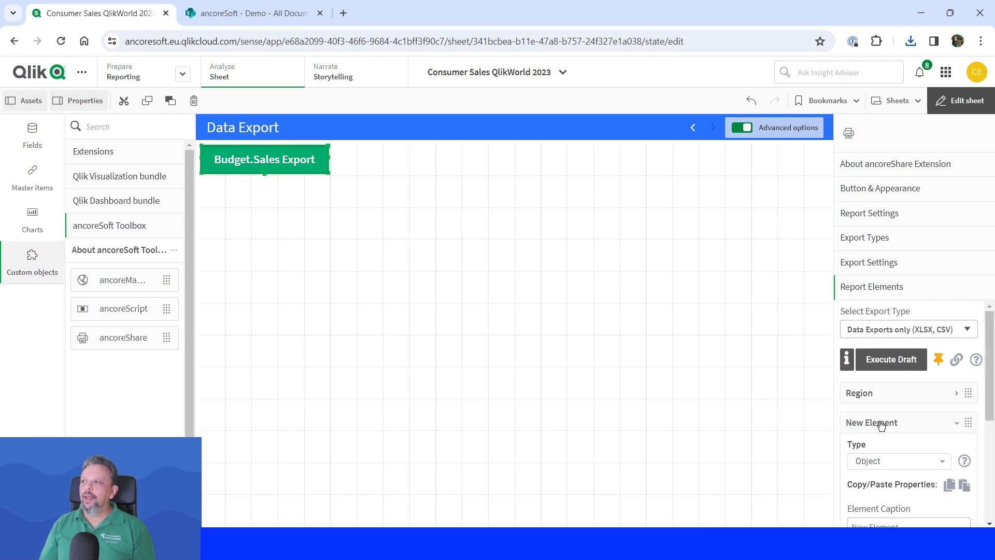
scroll(881, 424, "down", 2)
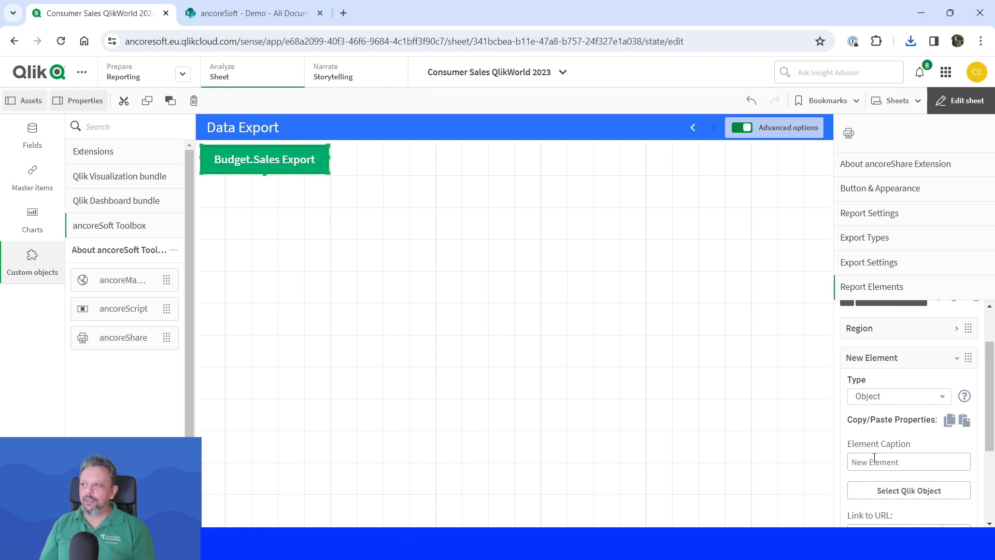
scroll(874, 457, "down", 2)
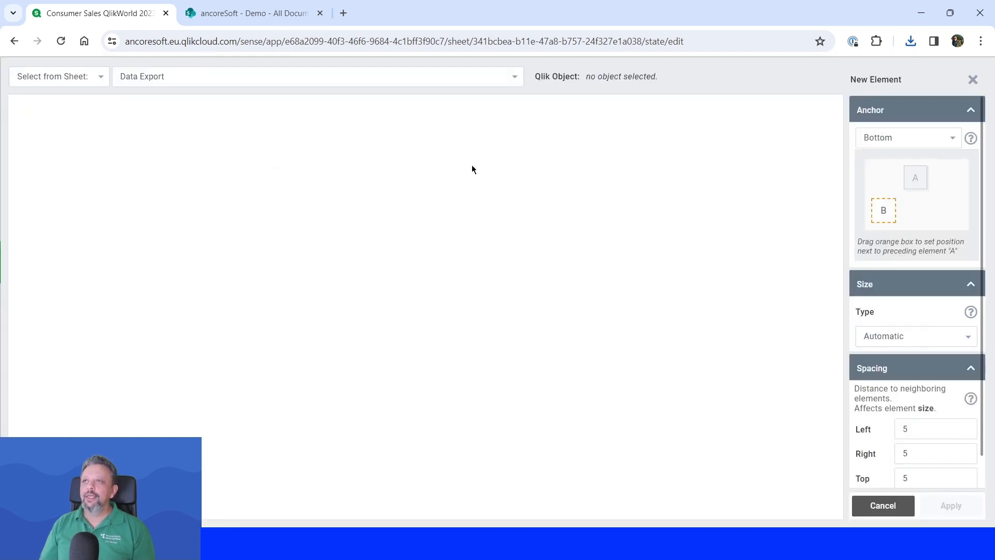
left_click(222, 81)
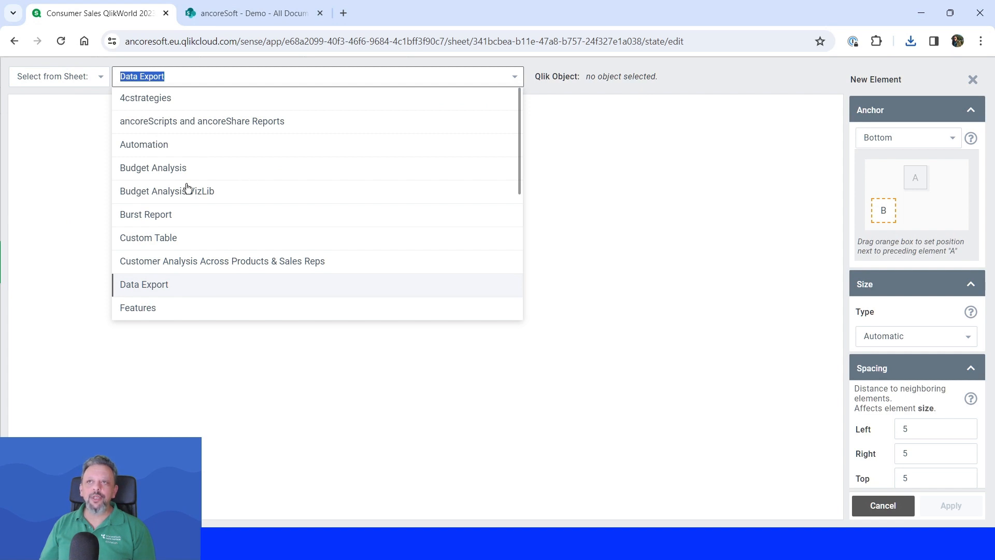
left_click(157, 171)
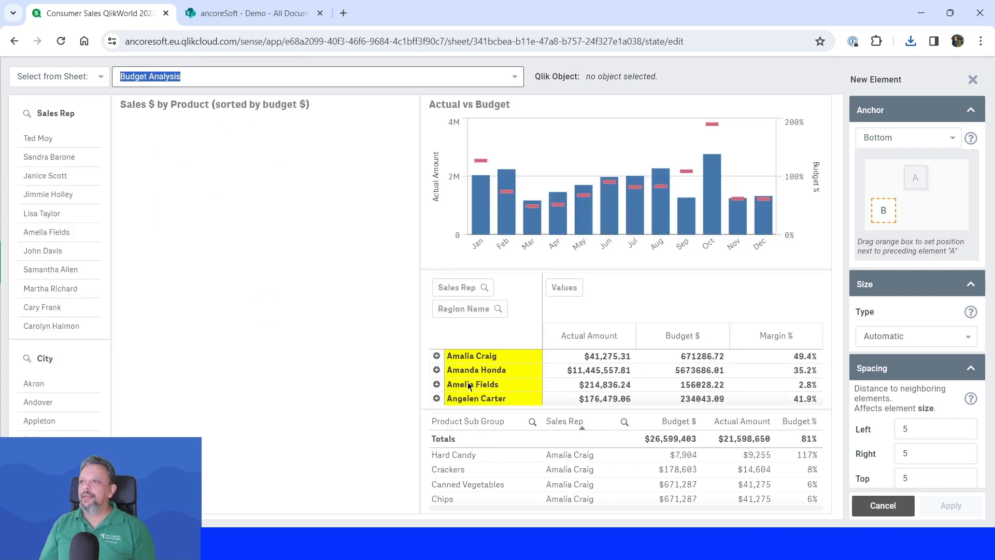
left_click(525, 368)
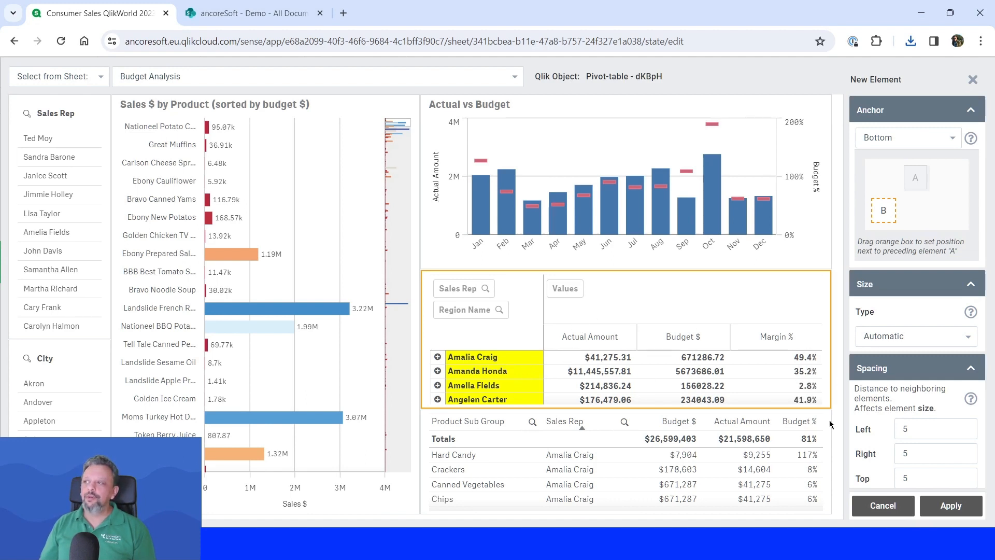
left_click(957, 512)
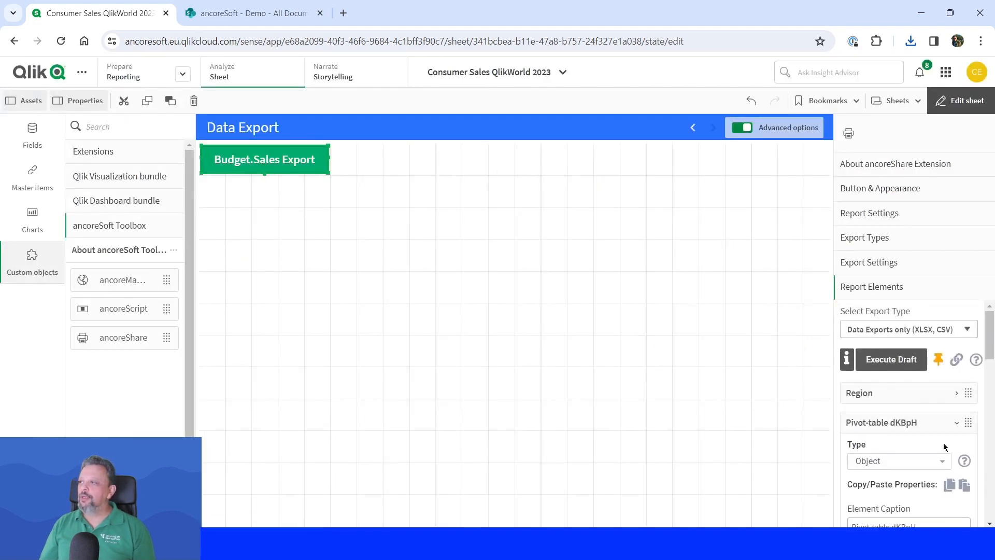
Step: Enable data export for the pivot table element
left_click(917, 423)
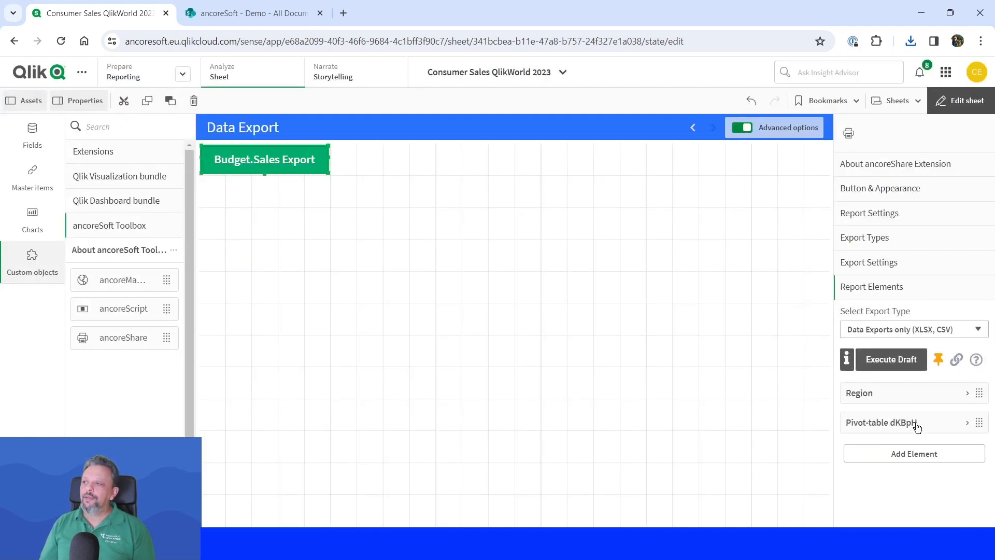
left_click(916, 423)
scroll(917, 427, "down", 3)
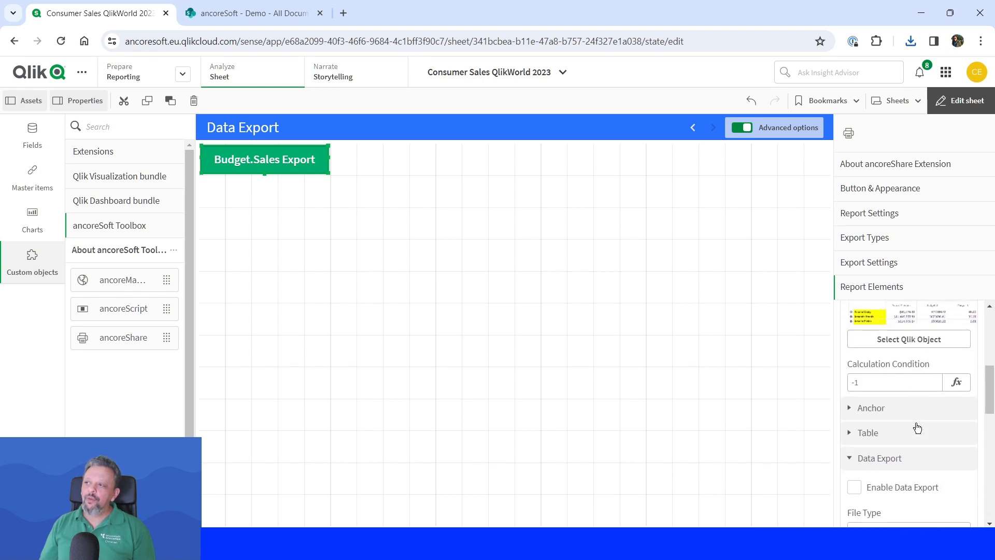
scroll(917, 427, "down", 1)
left_click(854, 423)
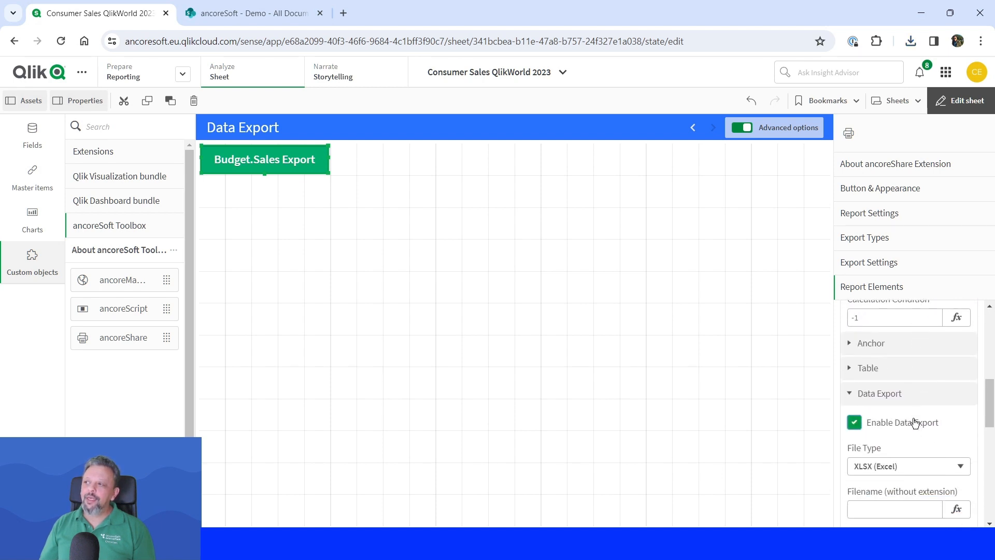
Step: Set the pivot table export's worksheet title to the expression [Region Name]
scroll(915, 423, "down", 2)
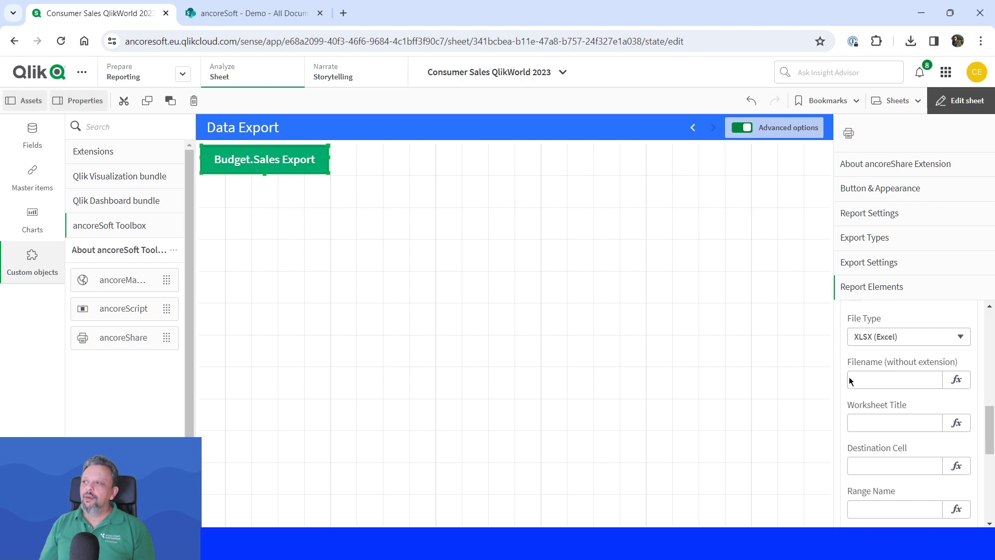
left_click(853, 380)
left_click(863, 416)
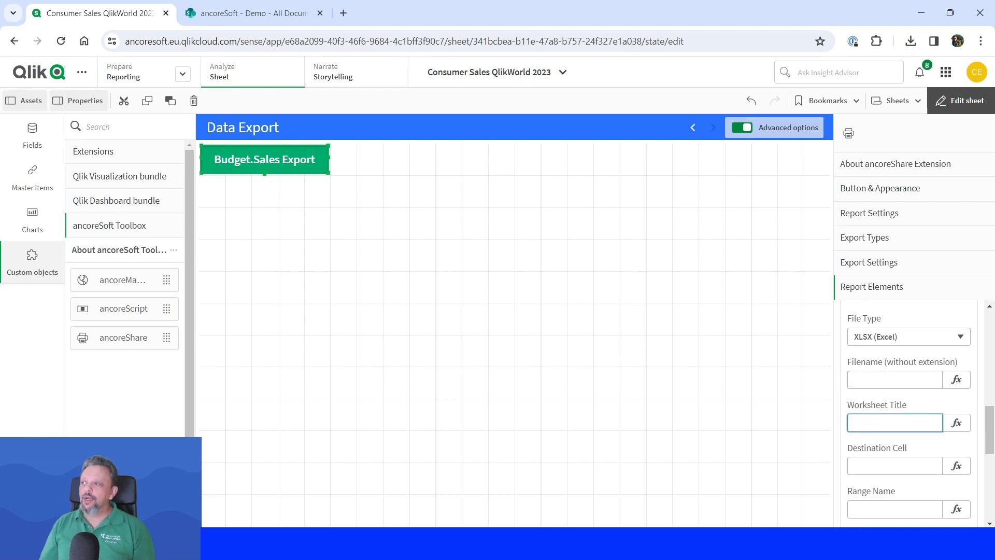
left_click(957, 423)
type("R")
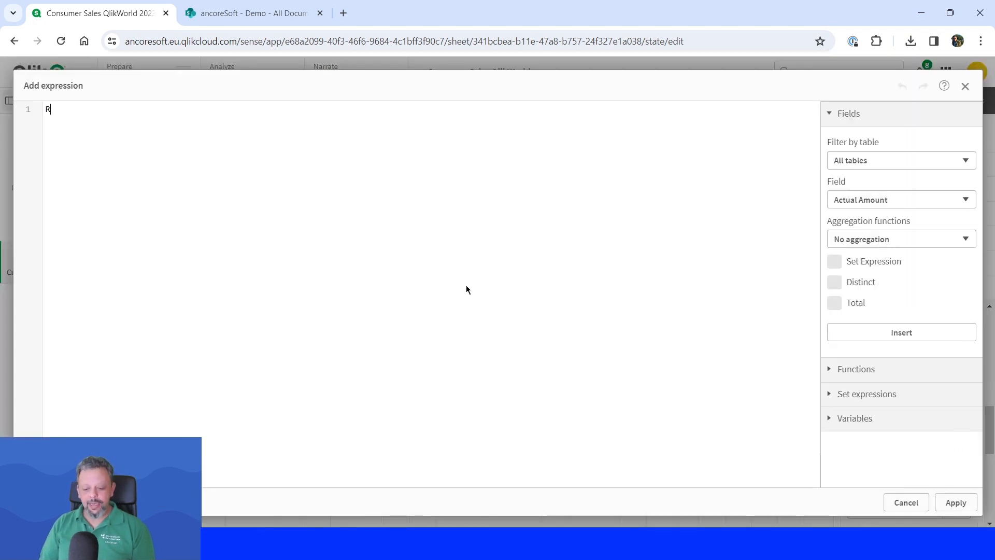
type("egion")
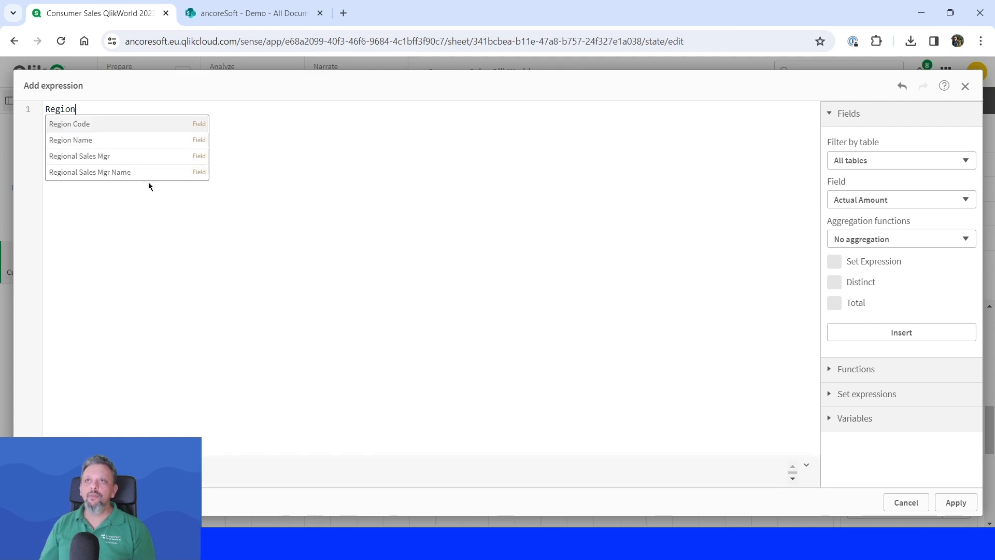
left_click(86, 140)
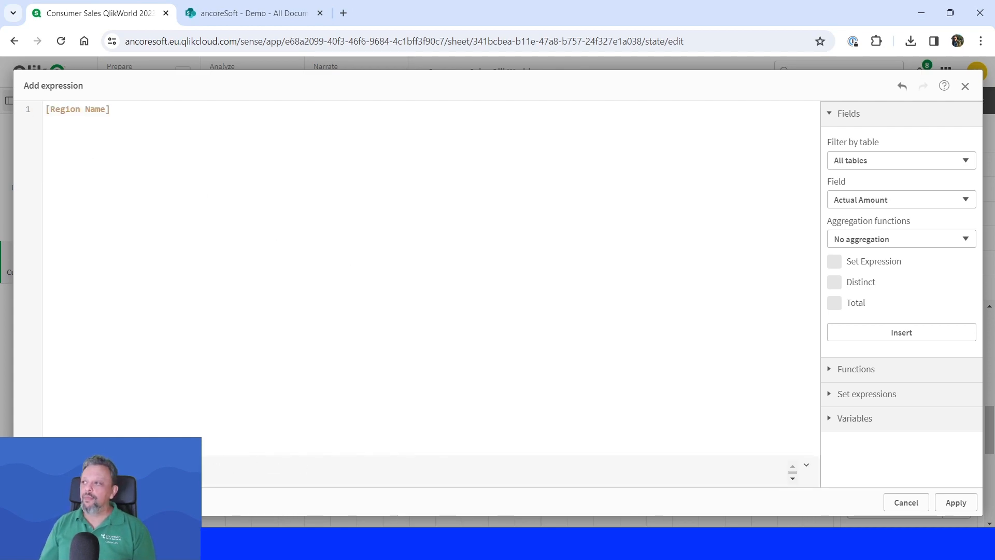
left_click(955, 502)
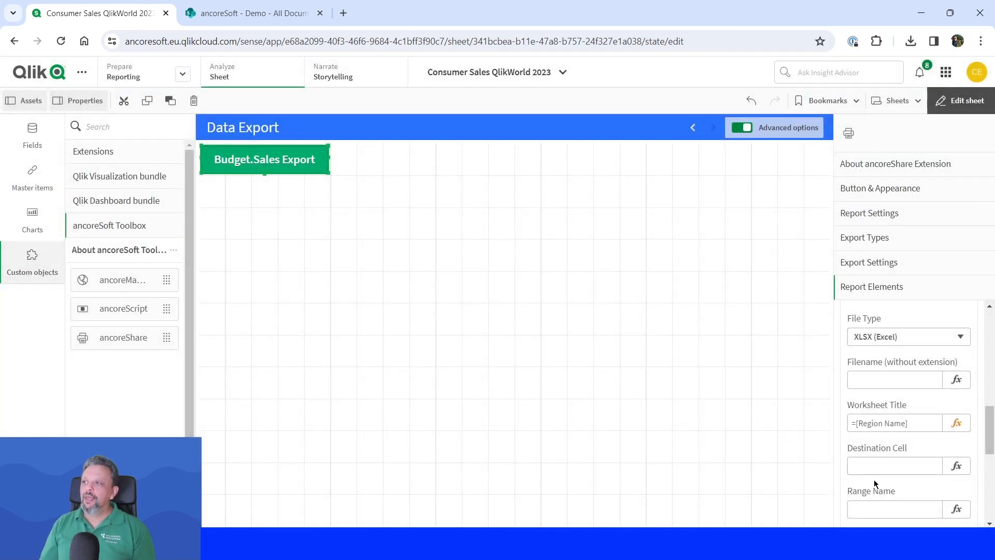
Step: Check where the table starts in the Budget.Sales.Demo workbook and set the pivot table export's destination cell to A4
left_click(882, 465)
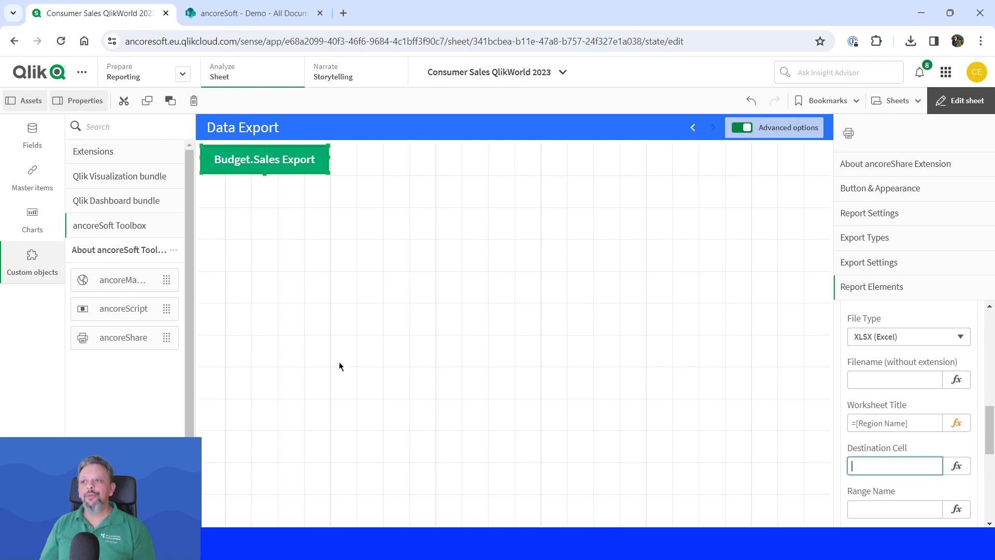
left_click(546, 543)
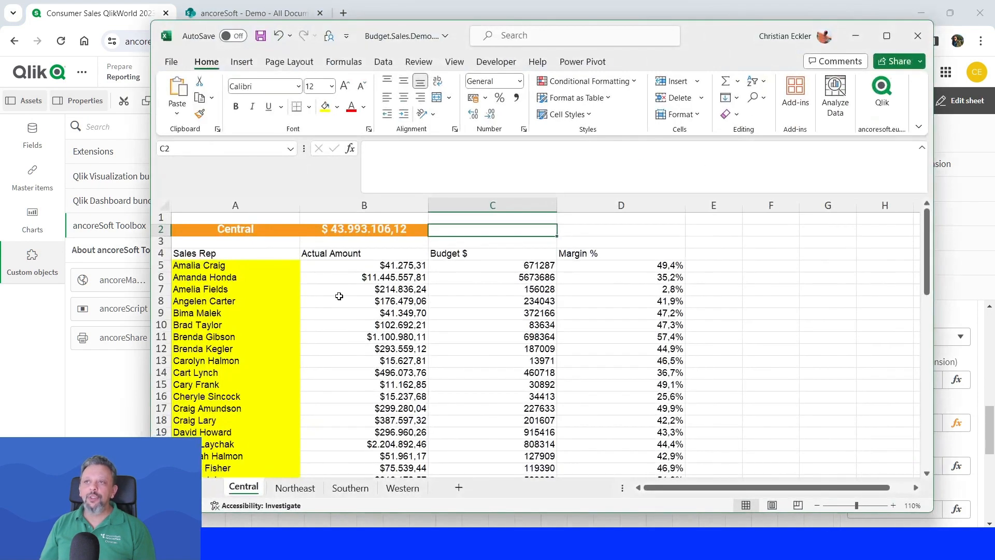
left_click(241, 256)
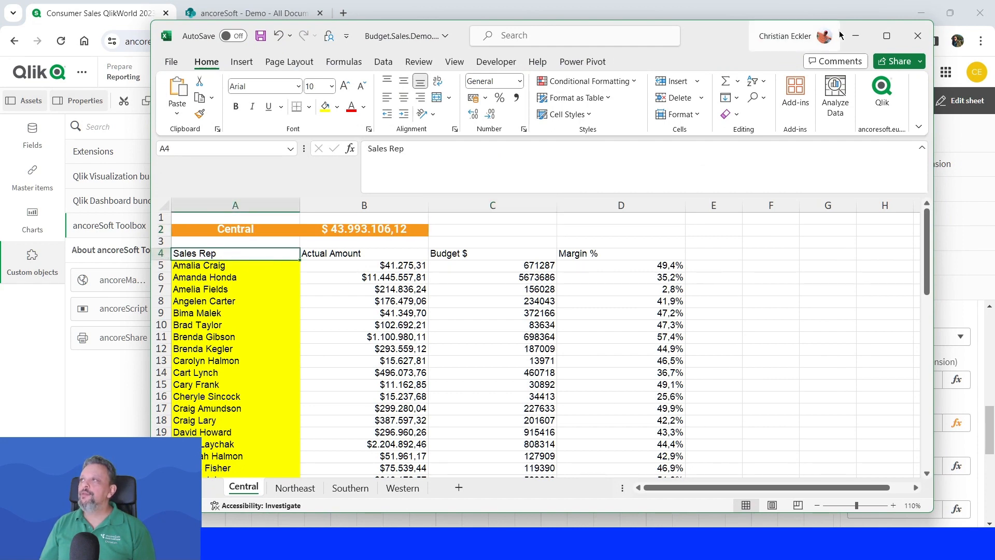
left_click(855, 36)
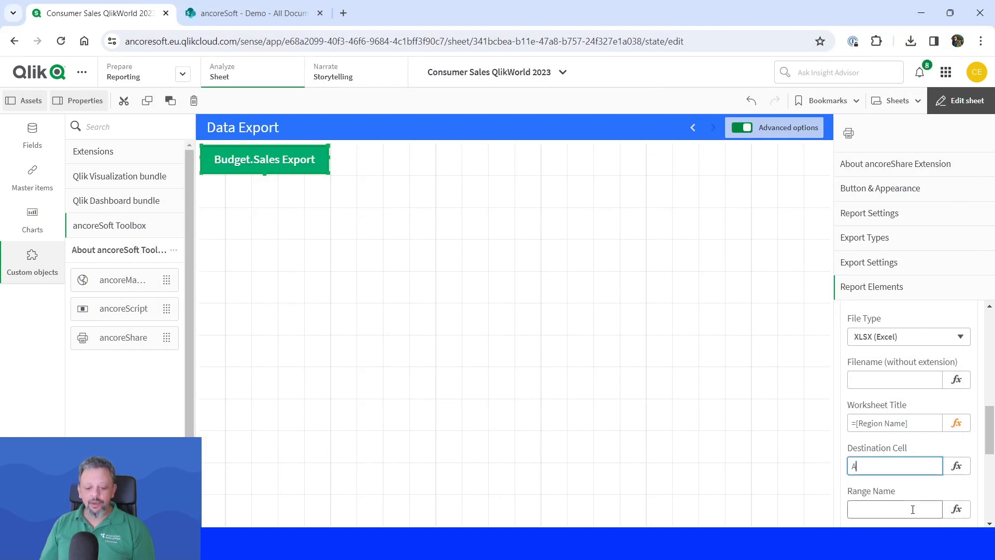
scroll(892, 476, "down", 1)
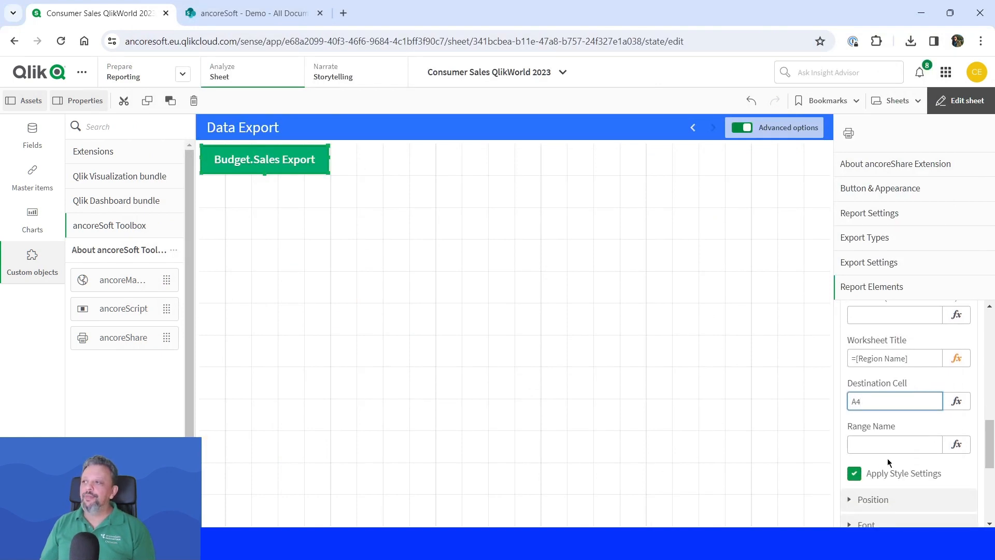
Step: Examine the named ranges and the Northeast and Central worksheets in the Budget.Sales.Demo workbook, then return to the Qlik sheet
left_click(889, 441)
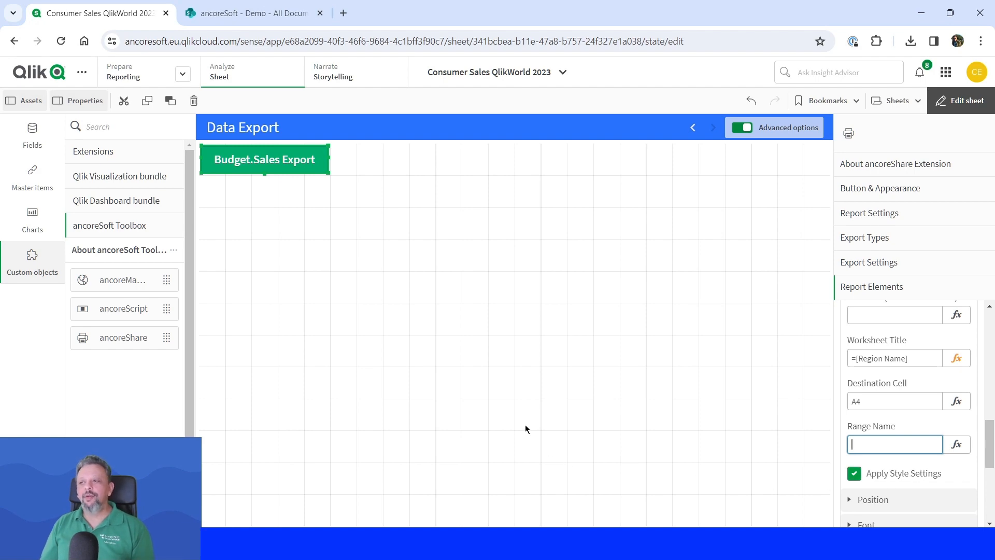
key("alt+Tab")
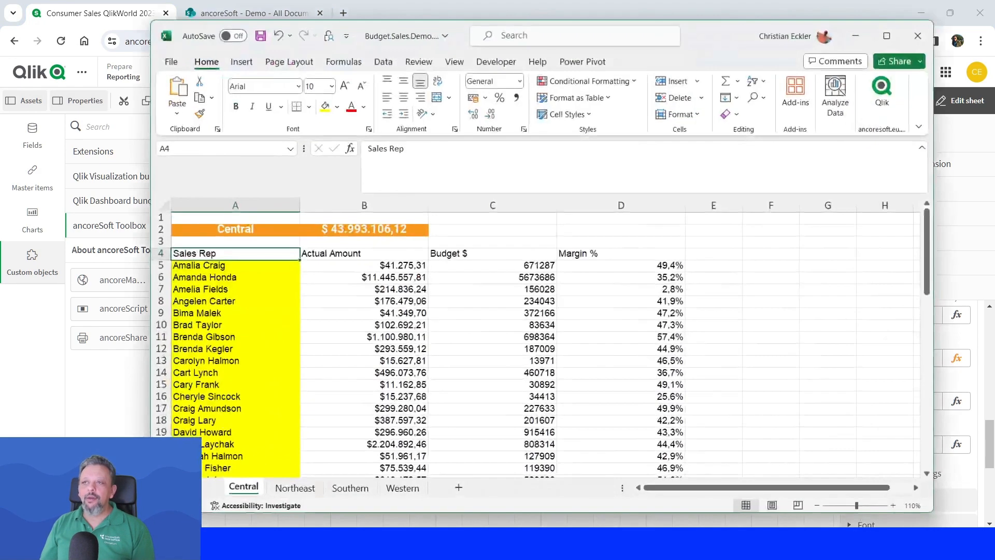
left_click(291, 149)
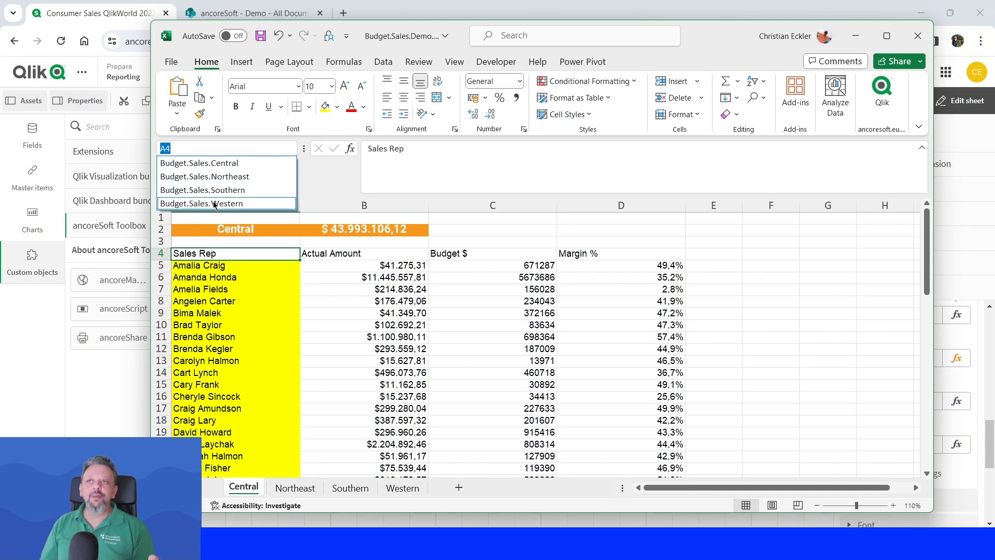
left_click(302, 488)
left_click(303, 487)
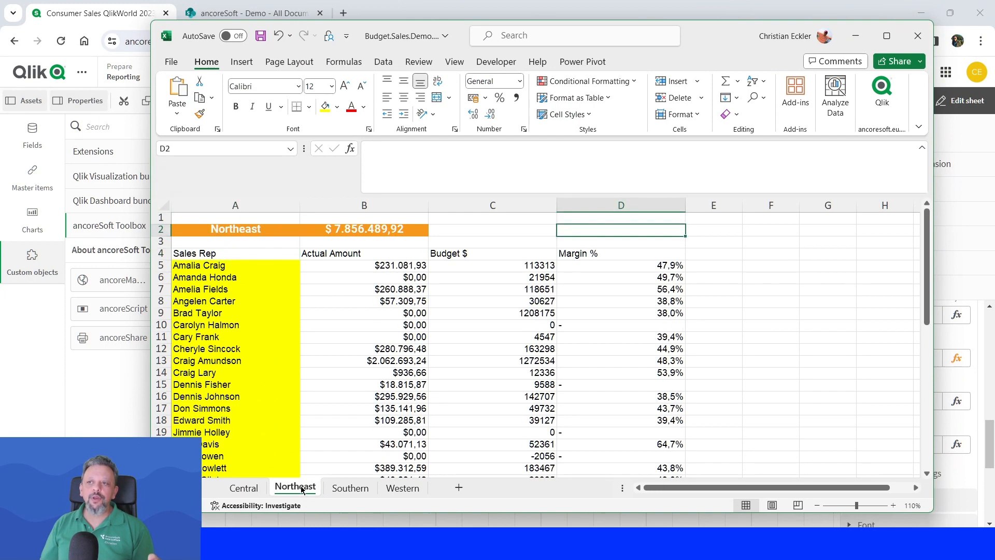
left_click(243, 488)
left_click(292, 150)
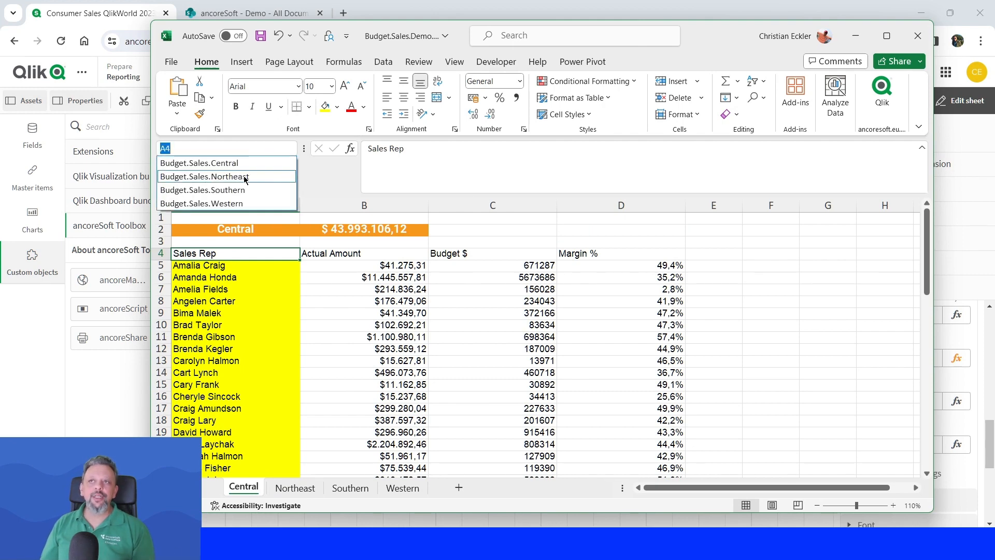
left_click(777, 69)
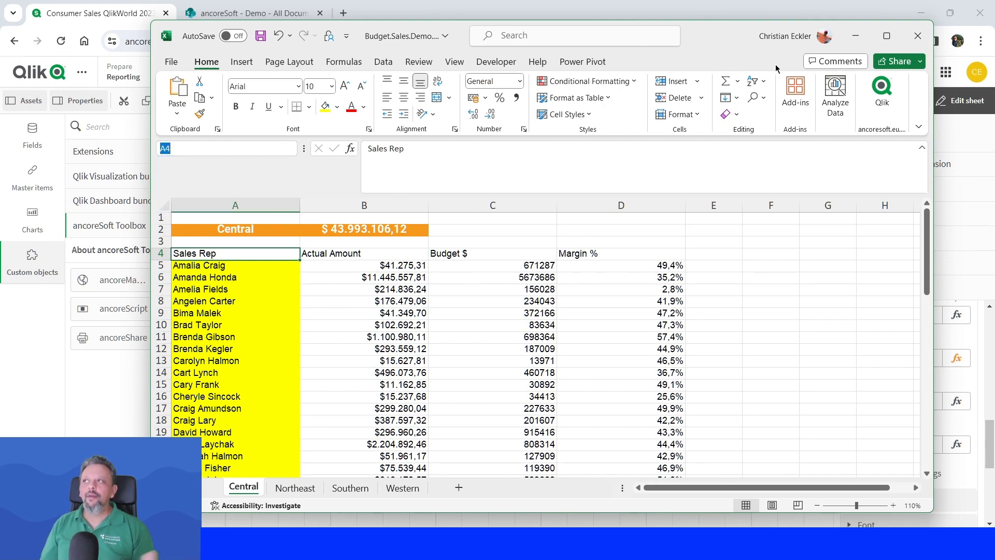
left_click(856, 36)
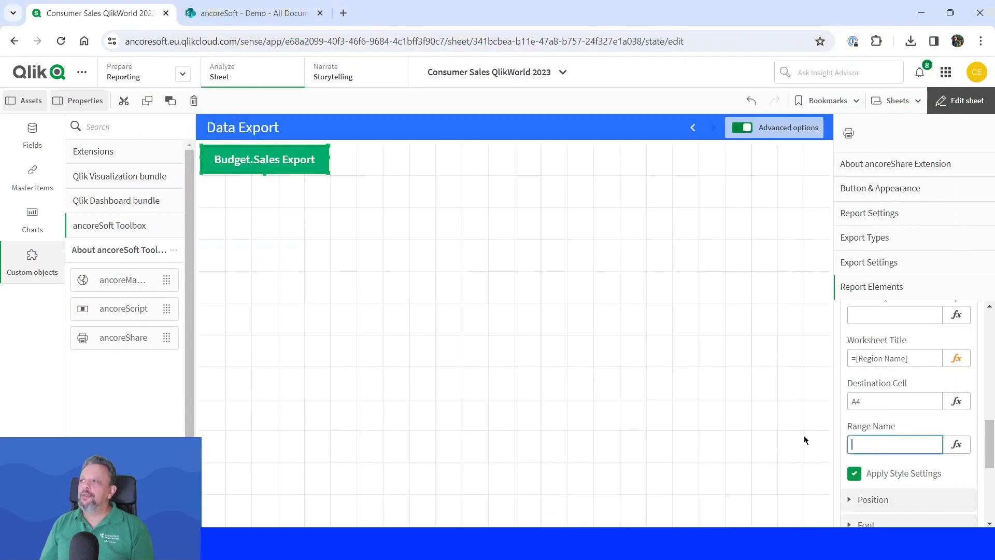
Step: Set the pivot table export's range name to the expression 'Budget.Sales.' & [Region Name]
left_click(956, 444)
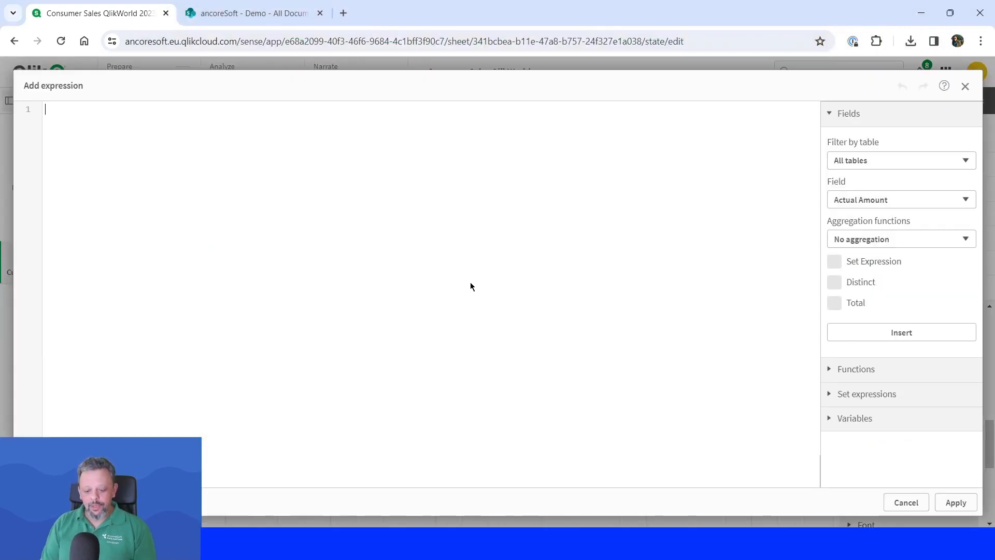
type("'")
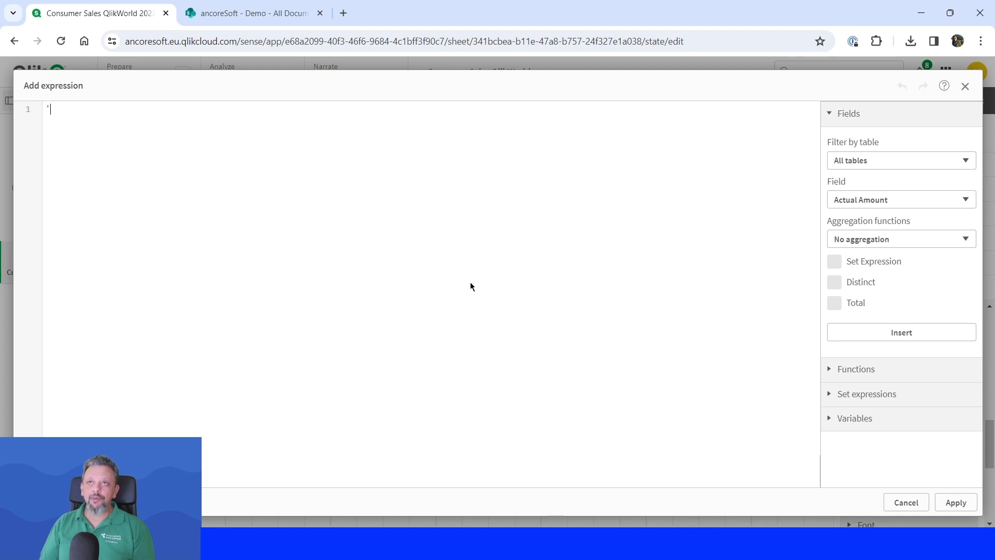
type("'B")
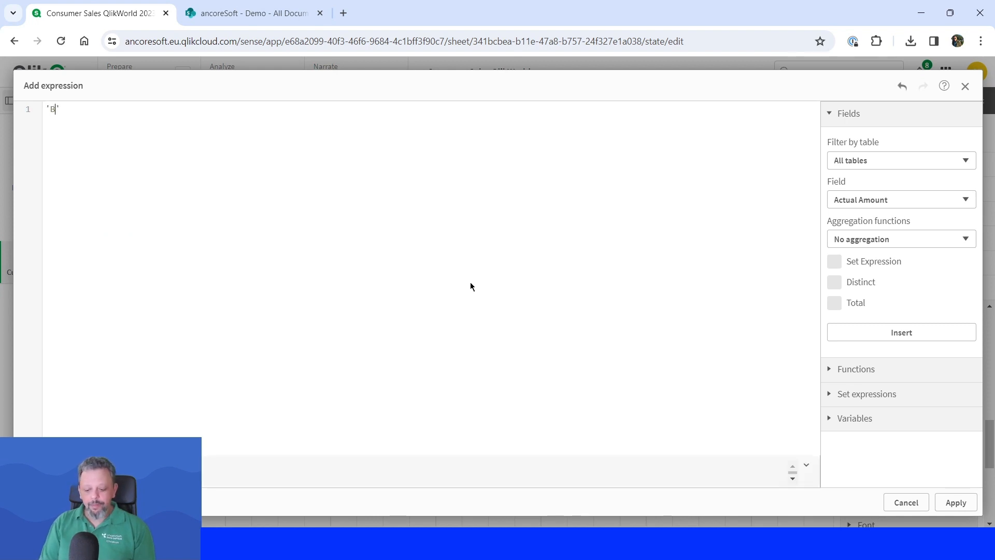
type("udget.Sales")
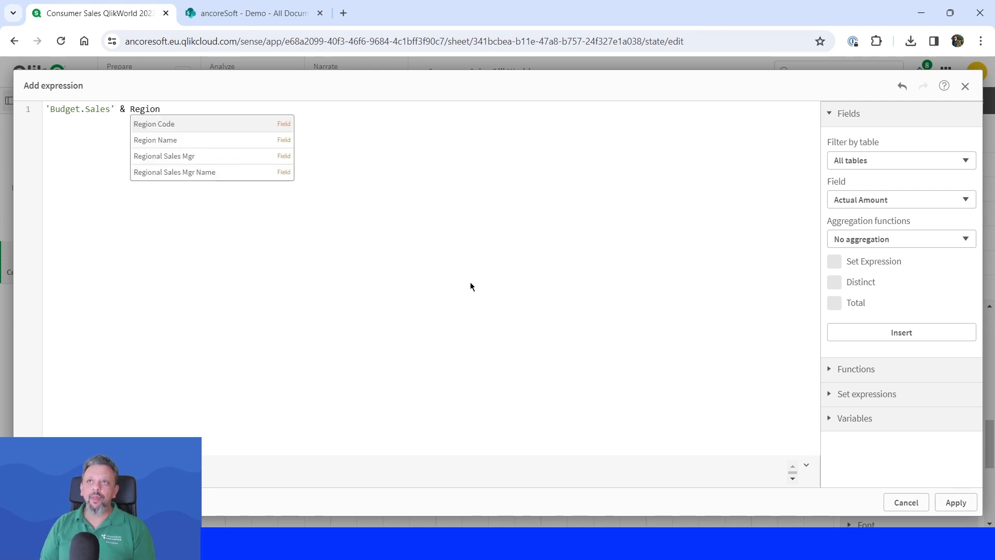
key("Down")
key("Return")
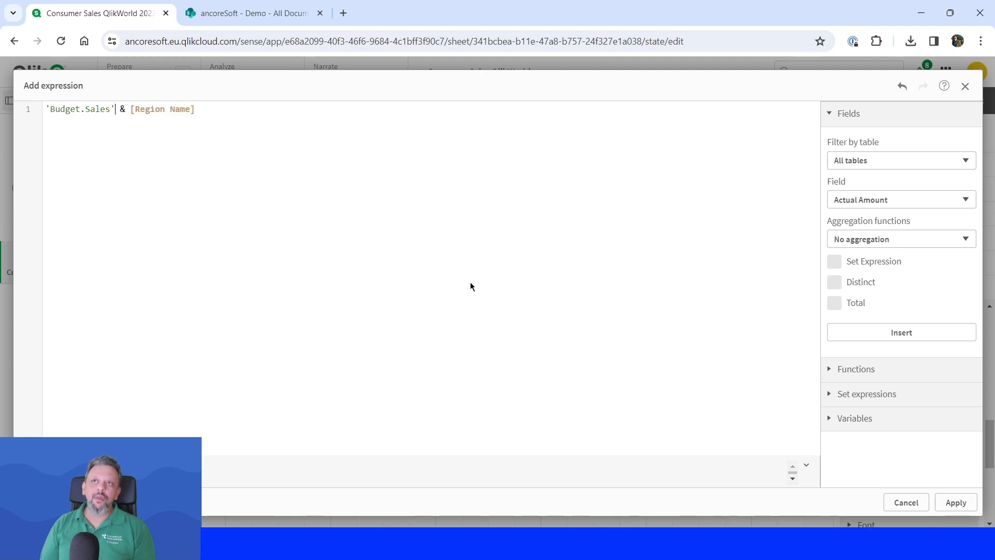
type(".")
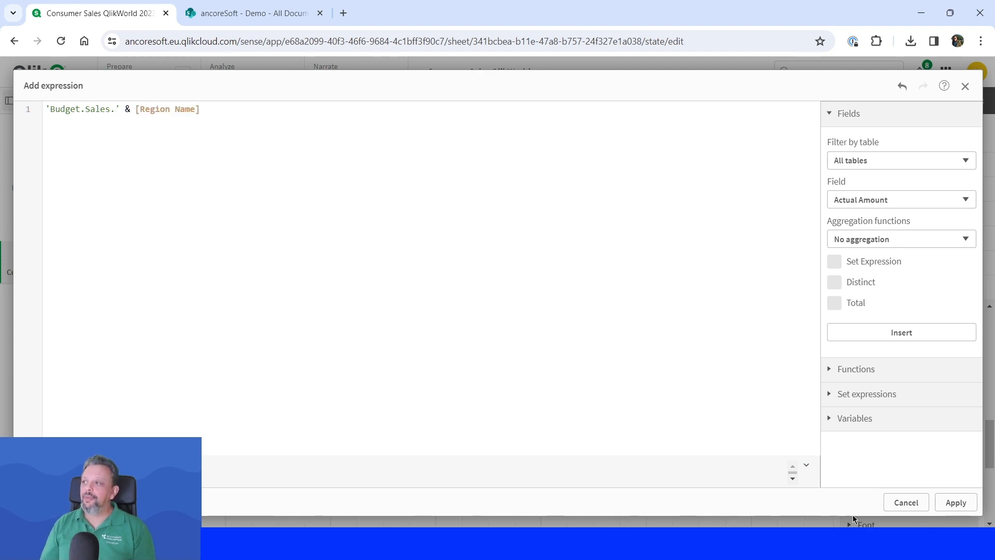
left_click(939, 503)
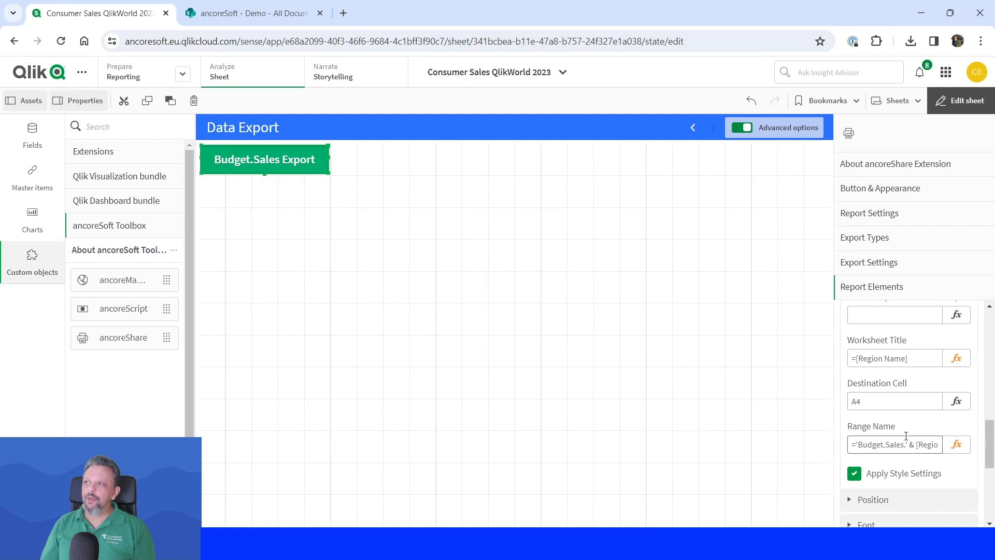
Step: Collapse the pivot table element, run a draft export and enable editing of the exported Budget.Sales workbook
scroll(906, 435, "down", 1)
scroll(906, 435, "up", 5)
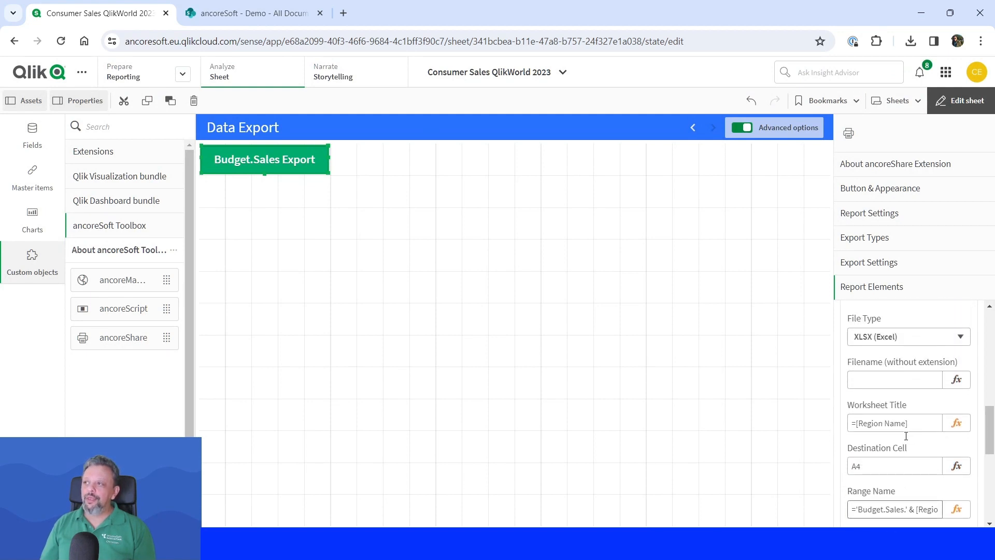
scroll(910, 360, "up", 6)
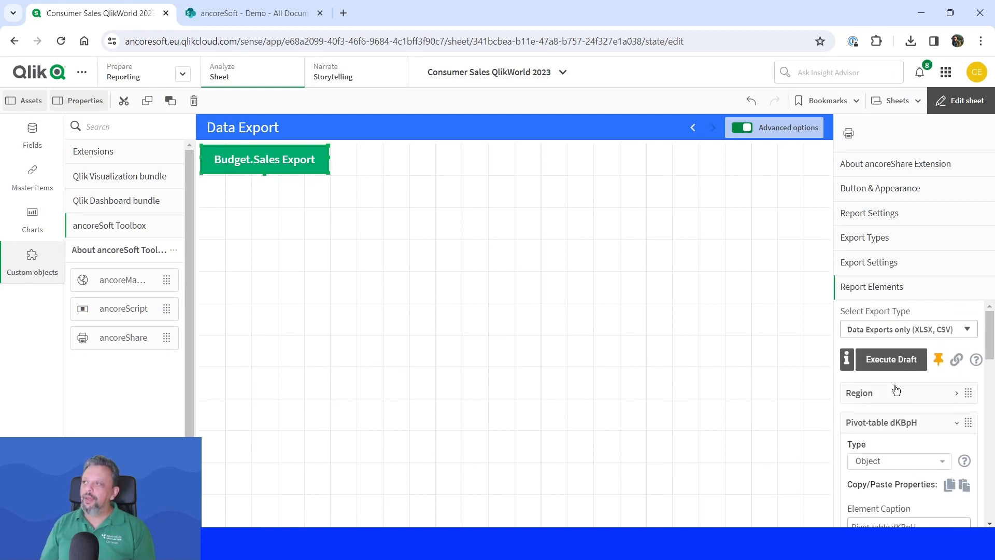
left_click(875, 428)
left_click(887, 362)
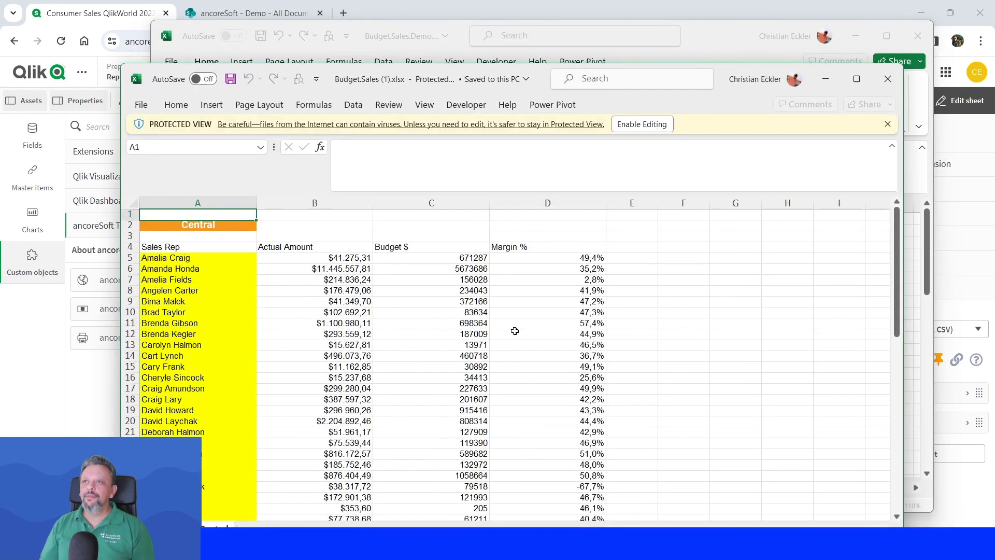
left_click(635, 124)
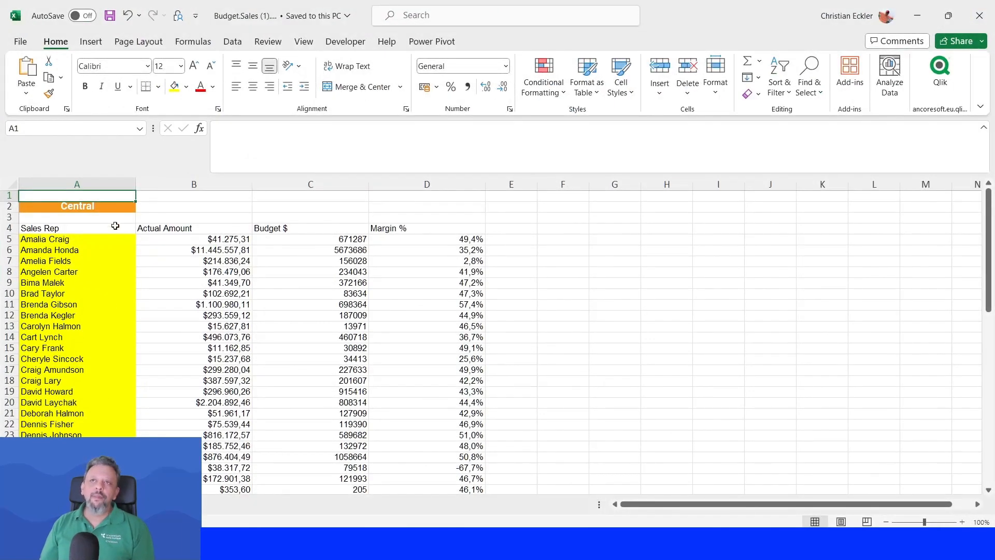
Step: Check the Central table's start cell and its Budget.Sales.Central named range in the exported workbook
left_click(67, 261)
left_click(55, 228)
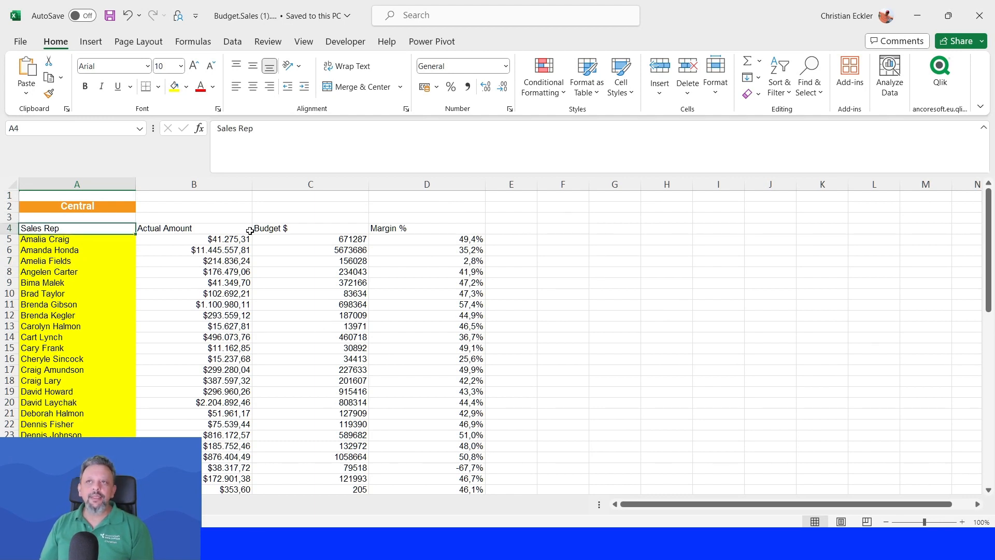
left_click(184, 208)
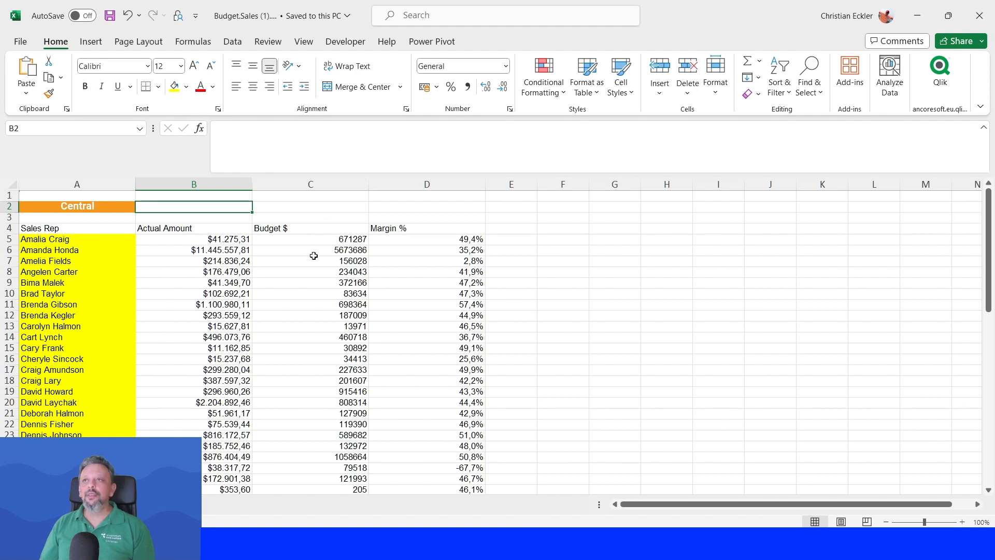
left_click(140, 128)
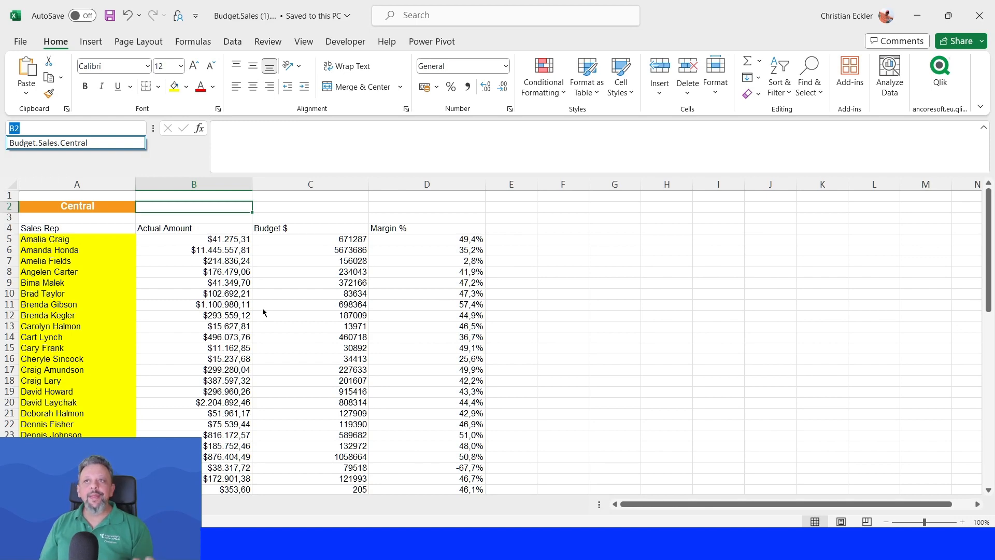
left_click(107, 144)
scroll(244, 207, "up", 1)
Step: Enter the formula =SUM(INDEX(Budget.Sales.Central;;2)) in cell B2 to total the Actual Amount column
left_click(206, 209)
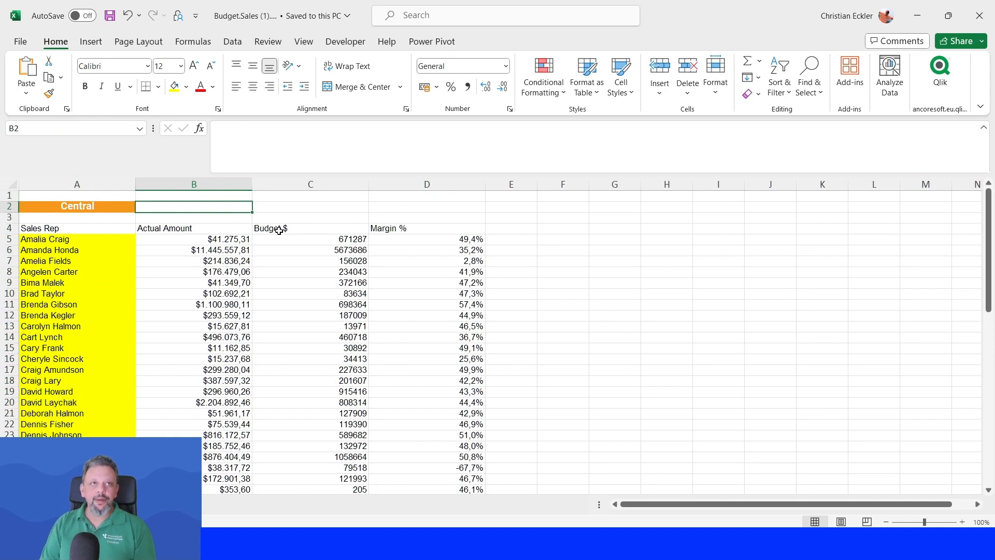
type("=sum")
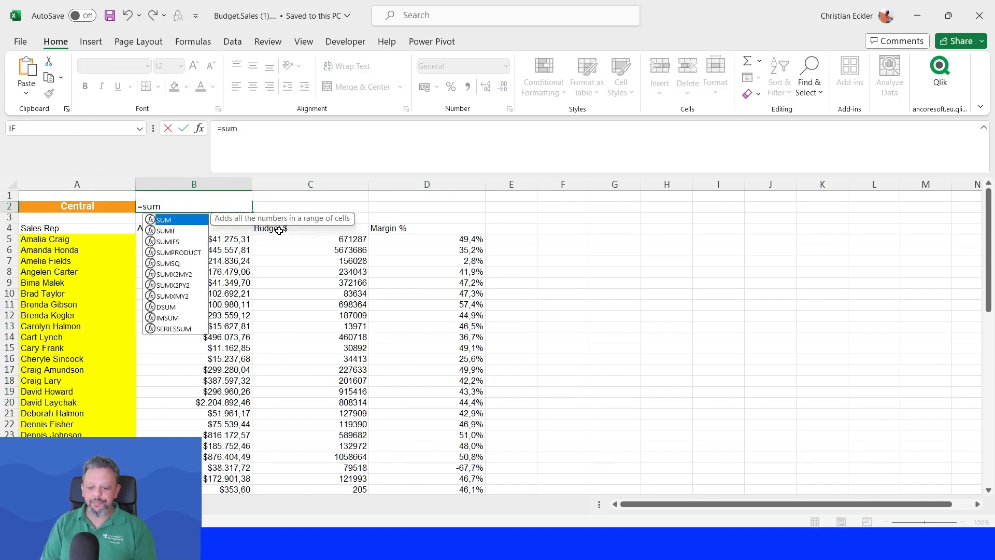
type("(Inde")
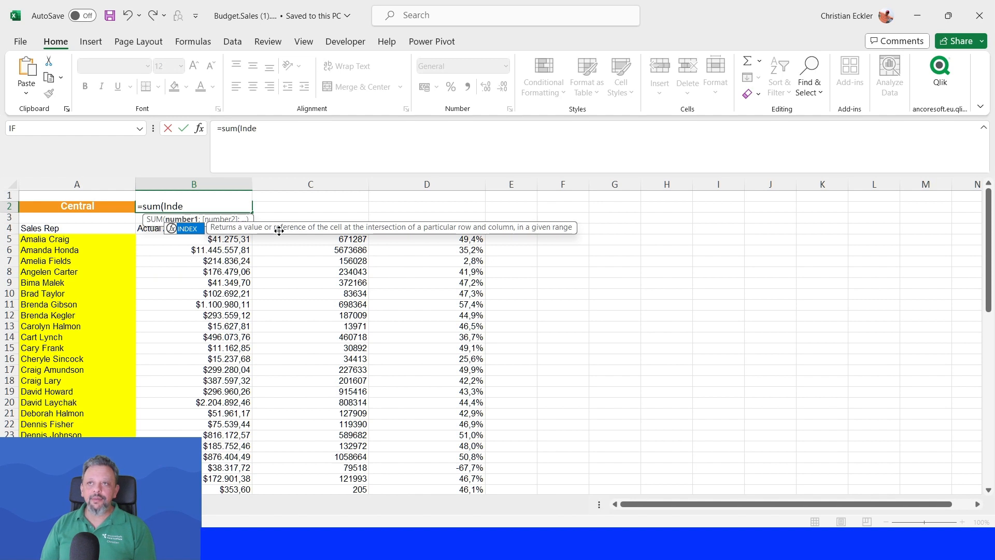
key("Tab")
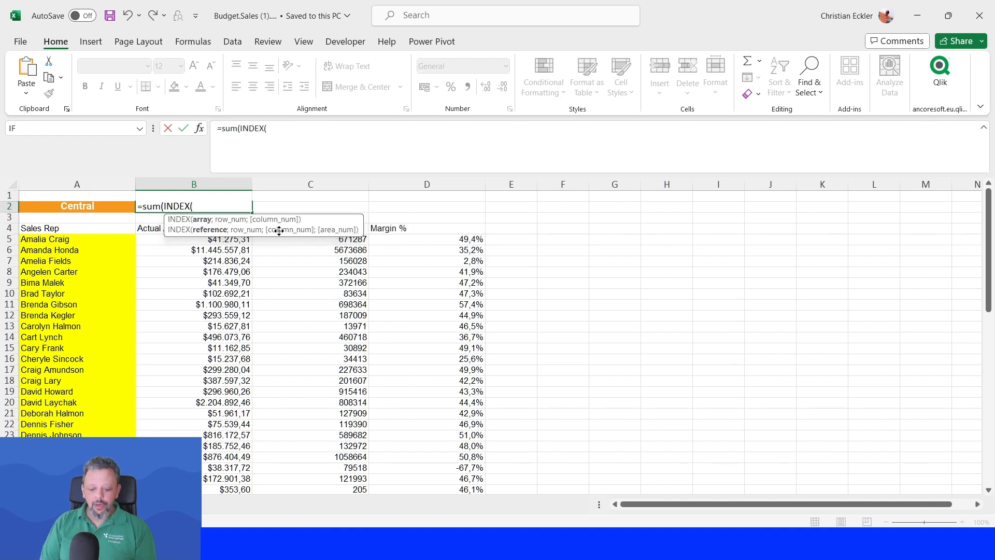
type("bu")
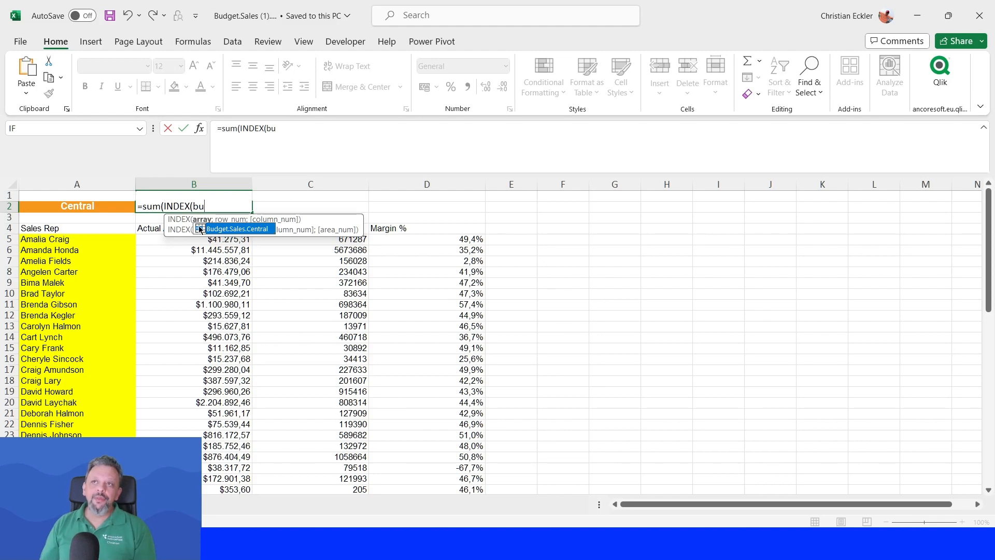
left_click(230, 228)
double_click(234, 230)
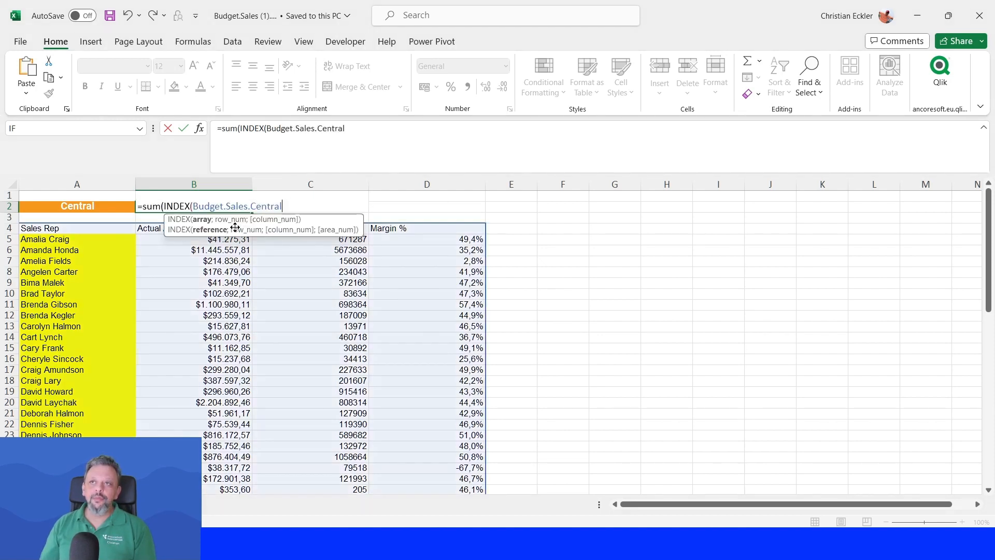
type(";")
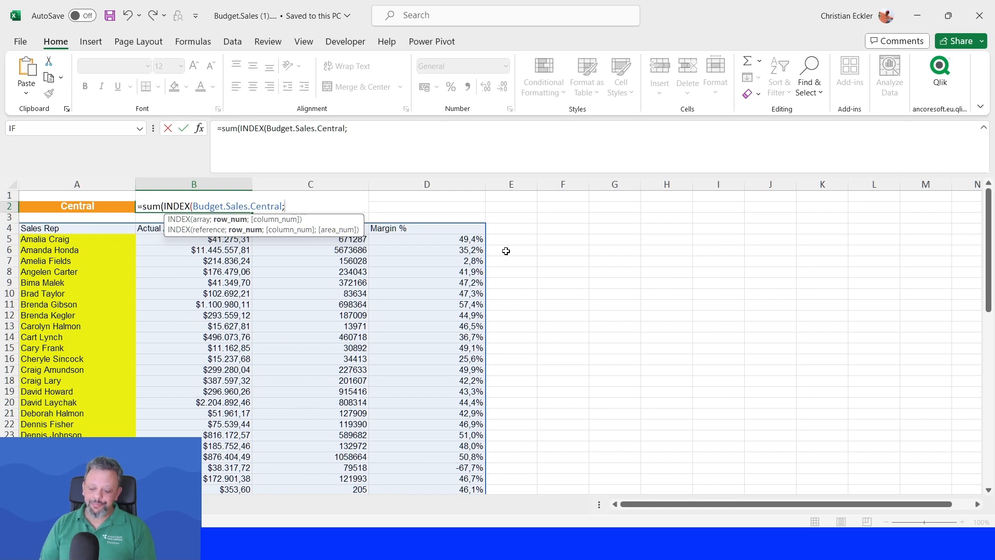
type(";")
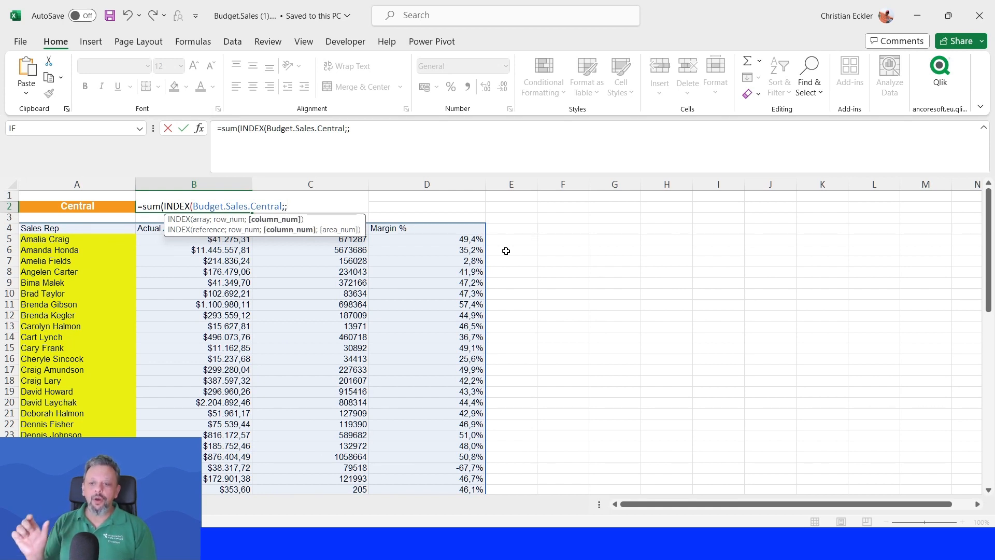
type("2")
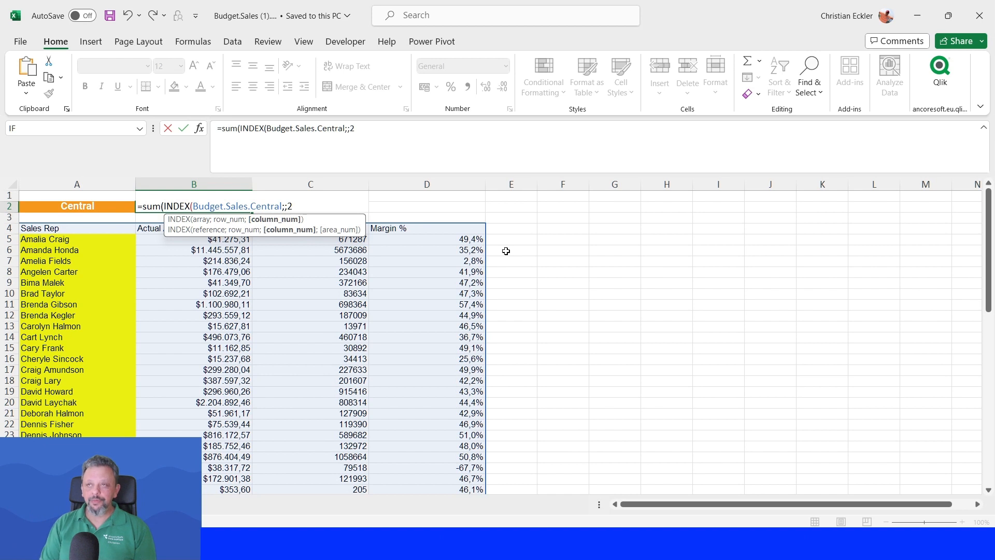
type("))")
key("Return")
key("Up")
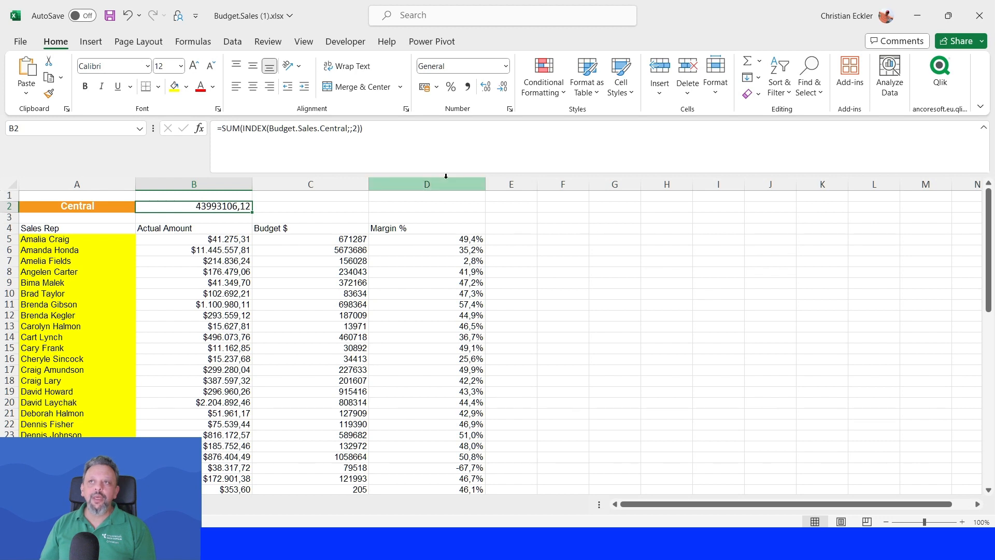
Step: Copy the B2 formula text, close the exported workbook without saving and return to the Qlik sheet
left_click_drag(433, 147, 217, 128)
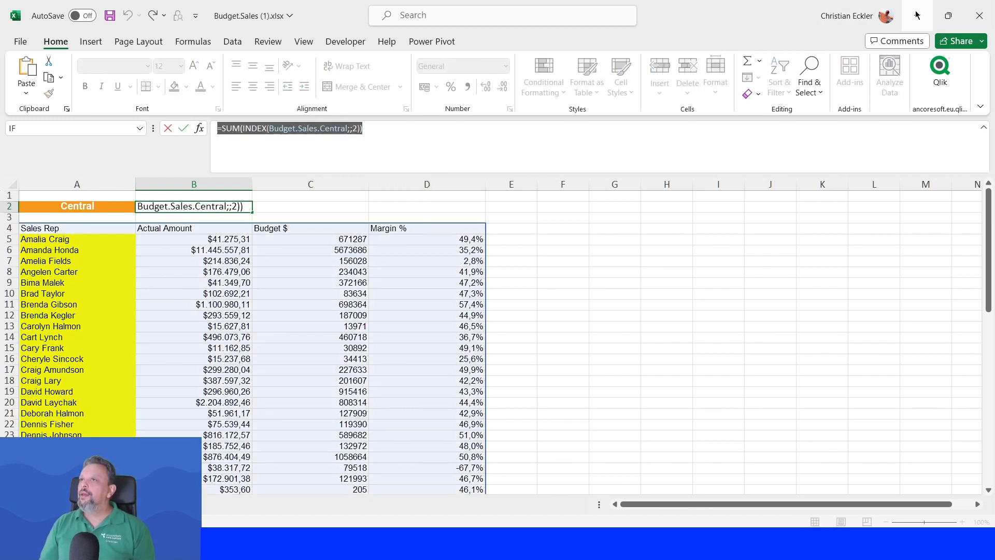
left_click(979, 16)
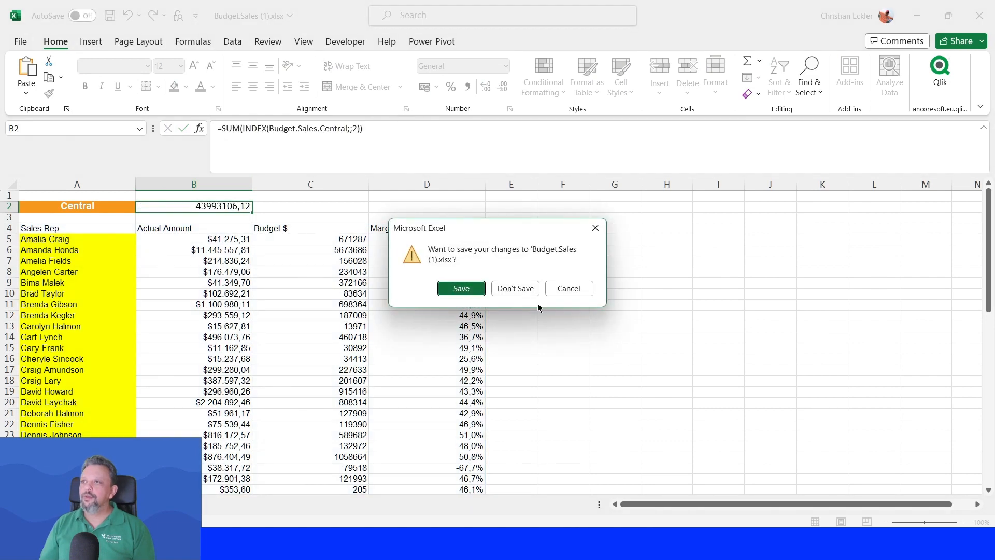
left_click(514, 289)
left_click(858, 34)
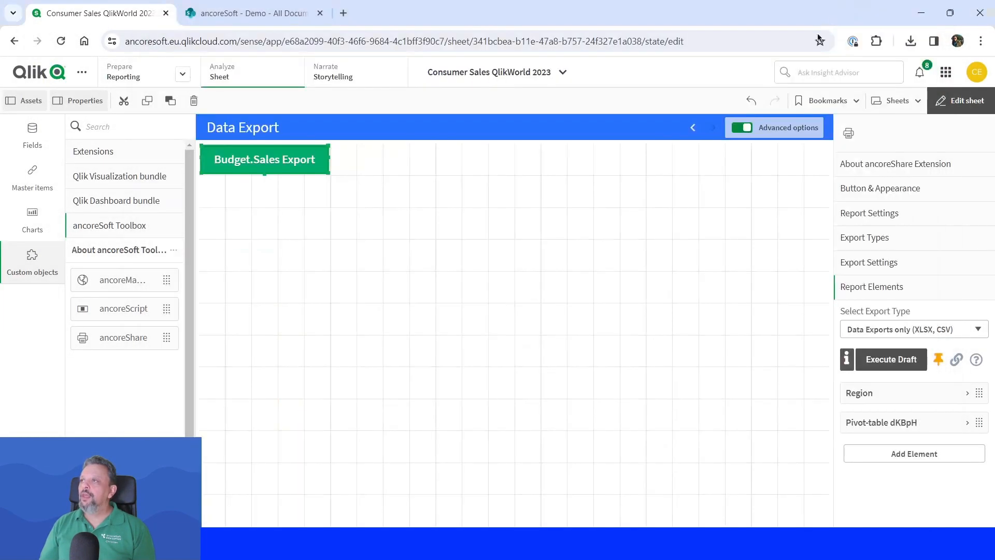
Step: Add a new report element and place it between the Region and pivot table elements
left_click(906, 456)
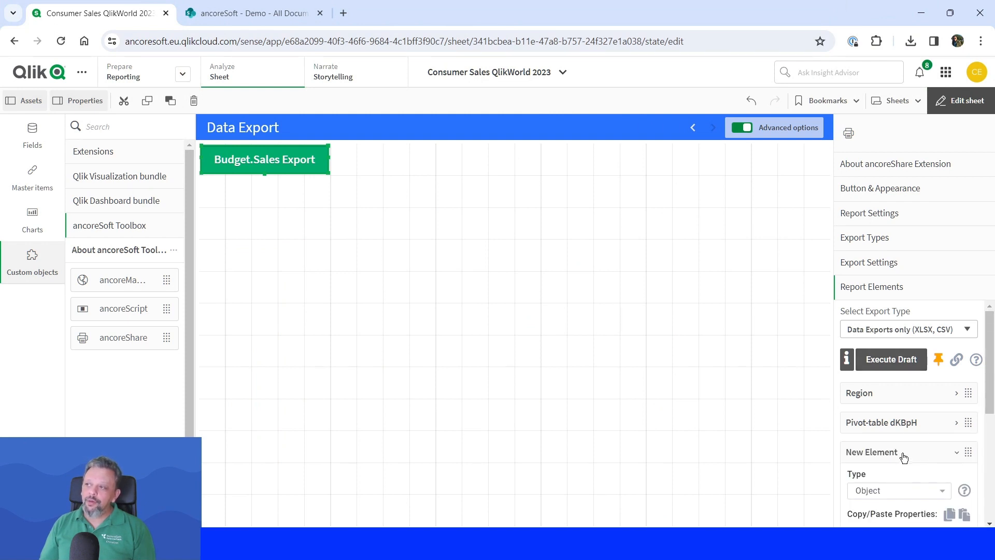
left_click_drag(904, 459, 910, 419)
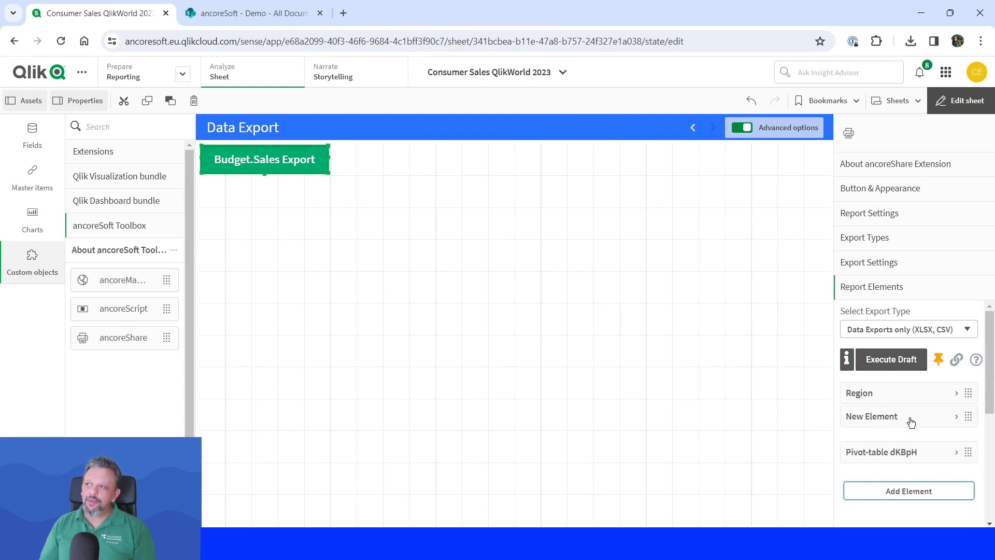
left_click(859, 419)
left_click(864, 396)
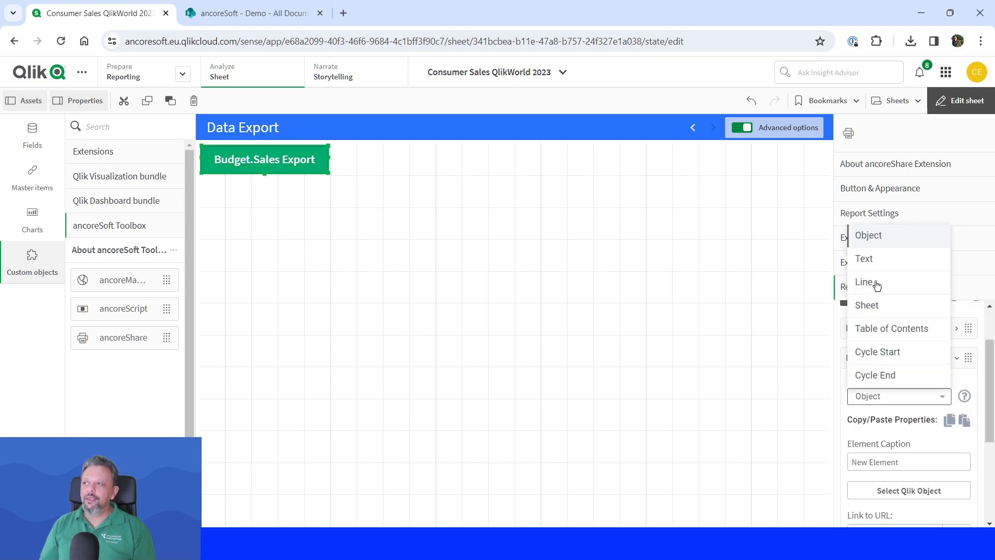
left_click(891, 437)
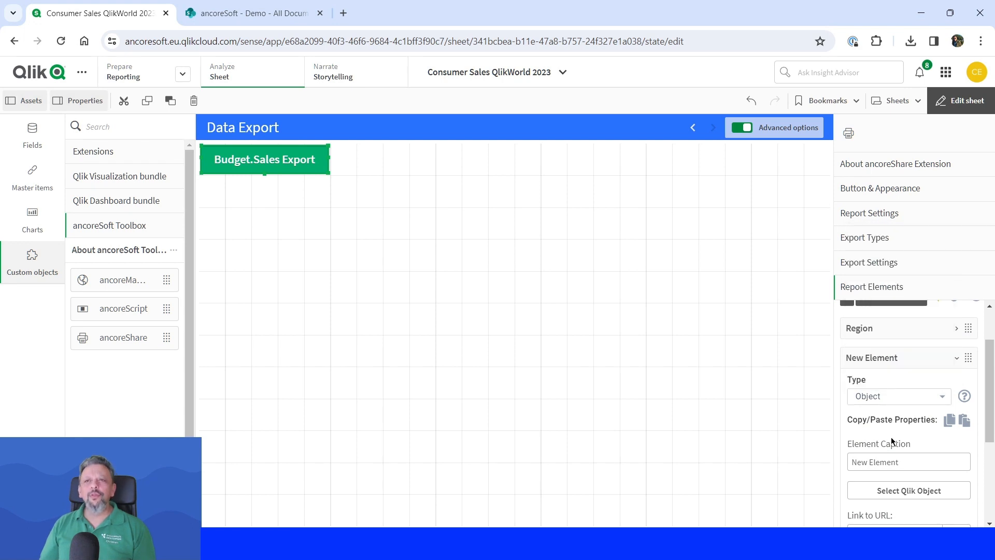
Step: Copy the Region element's properties and paste them into the new element
left_click(891, 335)
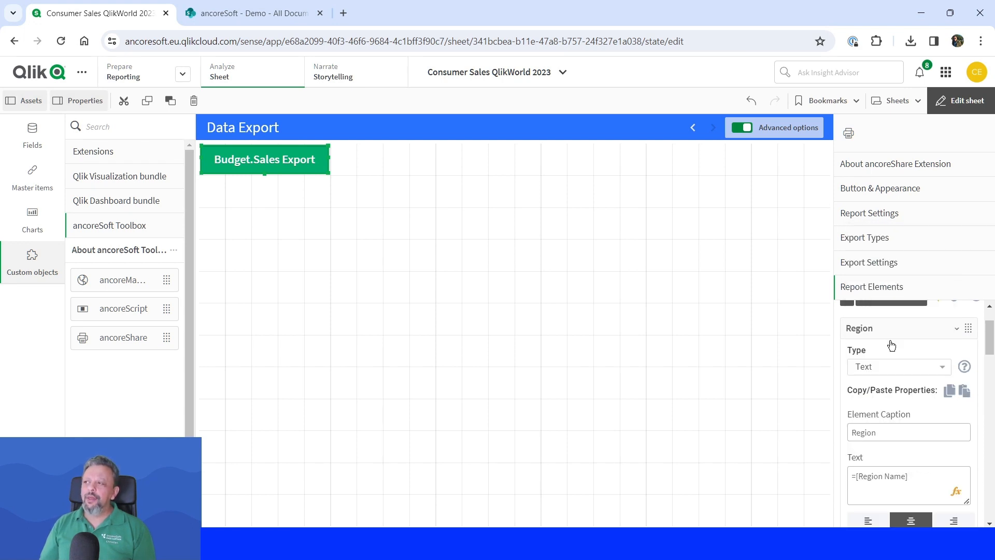
left_click(950, 390)
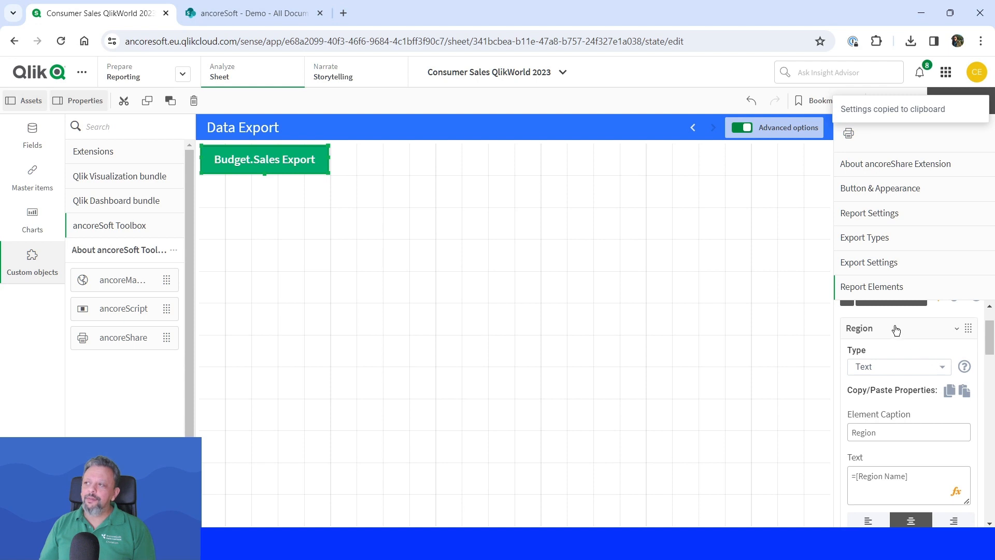
left_click(896, 330)
left_click(965, 419)
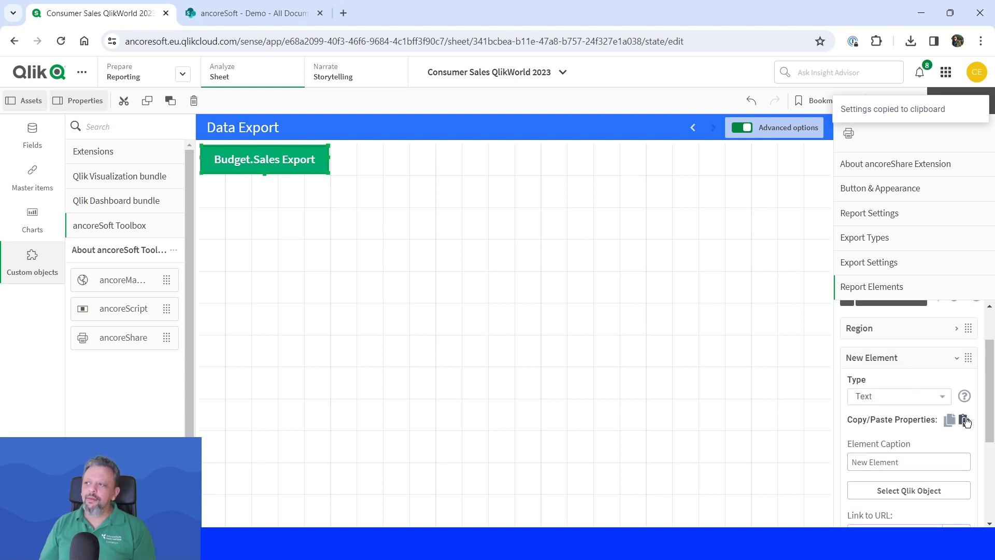
left_click(878, 459)
Step: Replace the new element's text expression with the copied formula in single quotes, '=SUM(INDEX(Budget.Sales.Central;;2))'
scroll(879, 456, "down", 3)
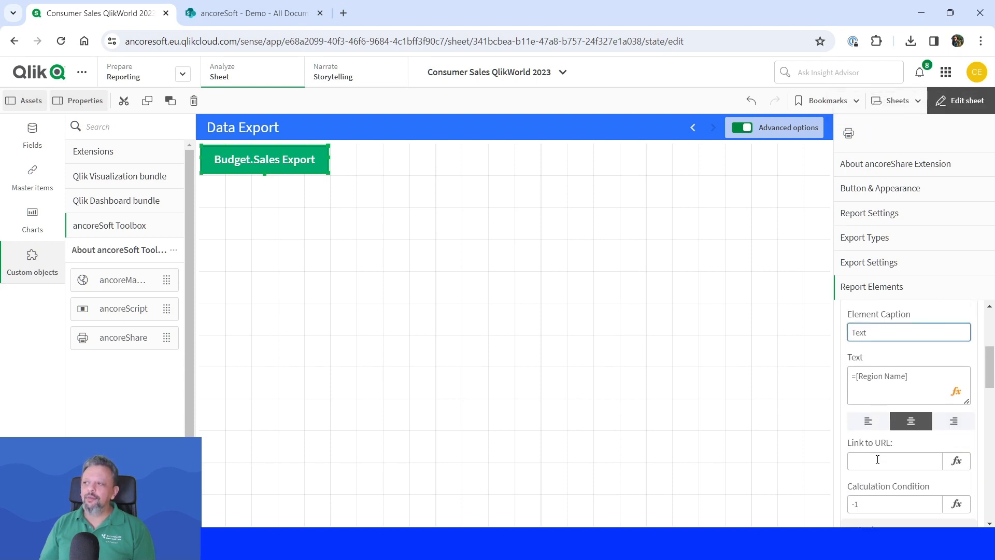
left_click(956, 391)
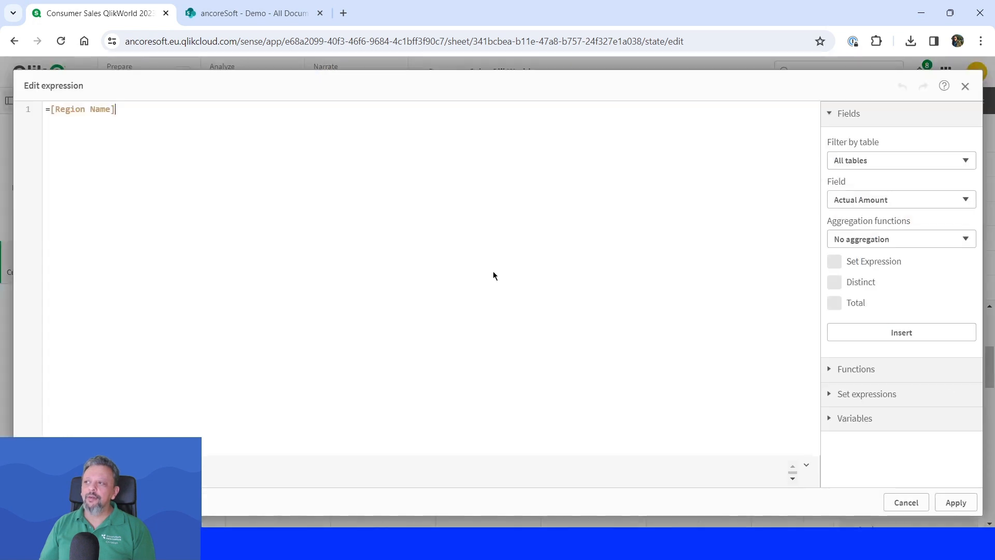
key("ctrl+a")
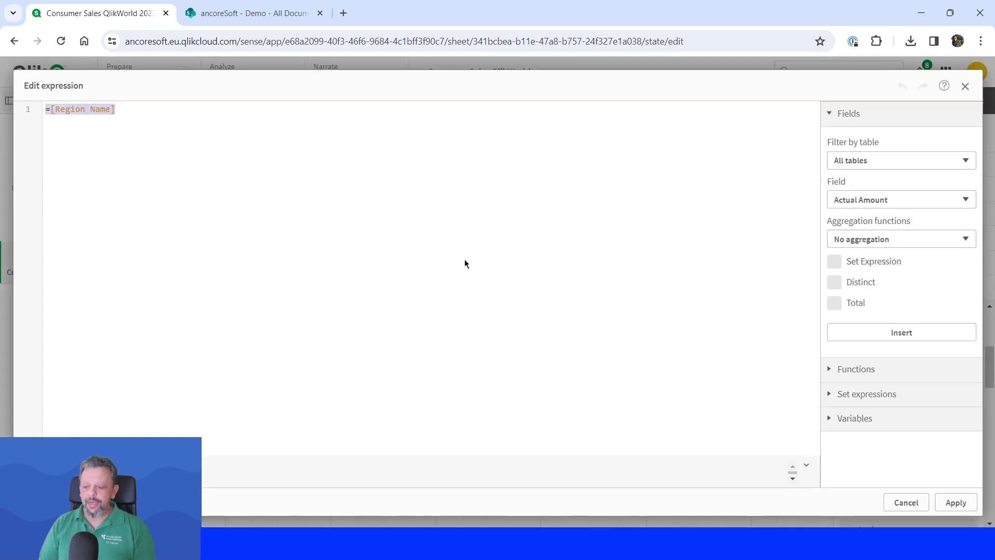
type("''")
key("Left")
key("ctrl+v")
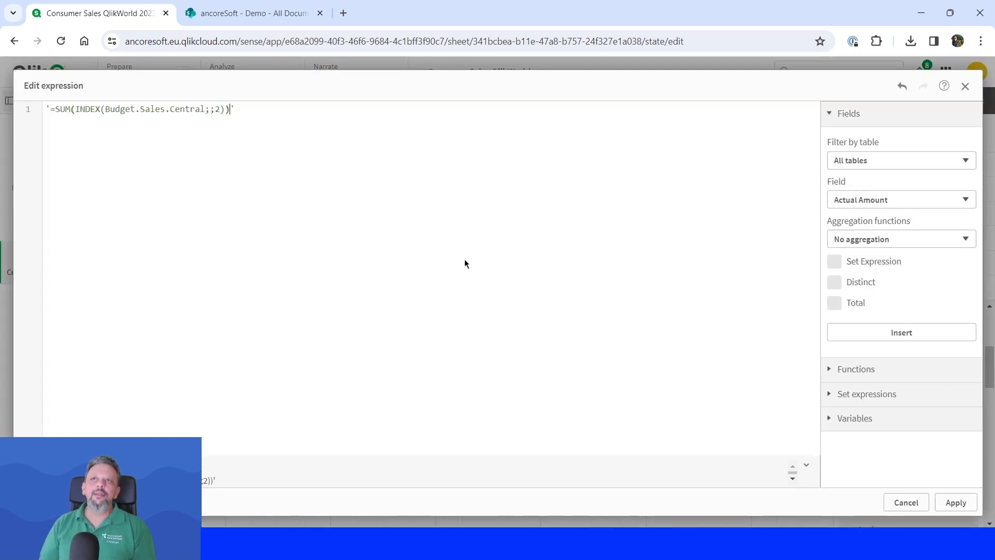
Step: Replace the fixed region Central in the formula text with ' & [Region Name] & ' and apply the expression
key("Home")
key("Right")
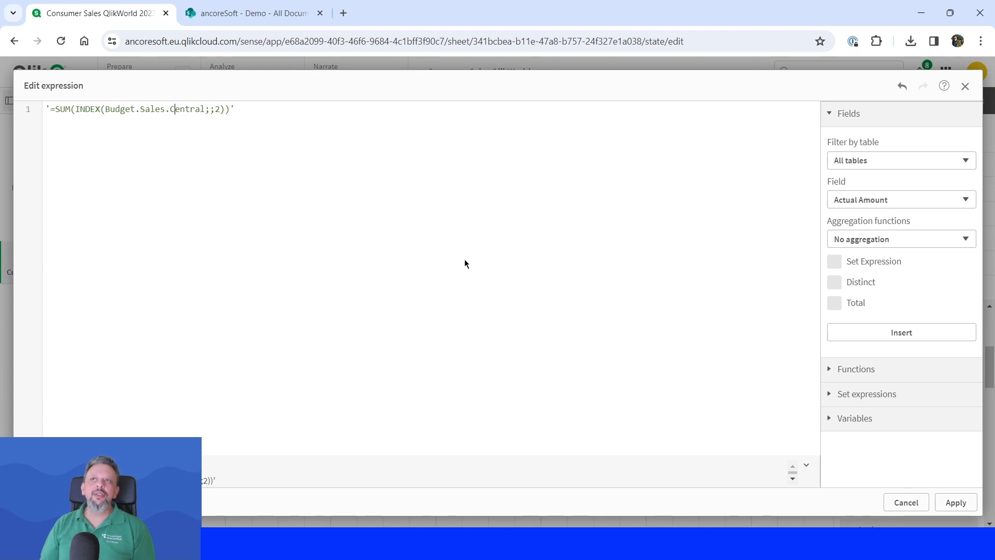
key("ctrl+shift+Right")
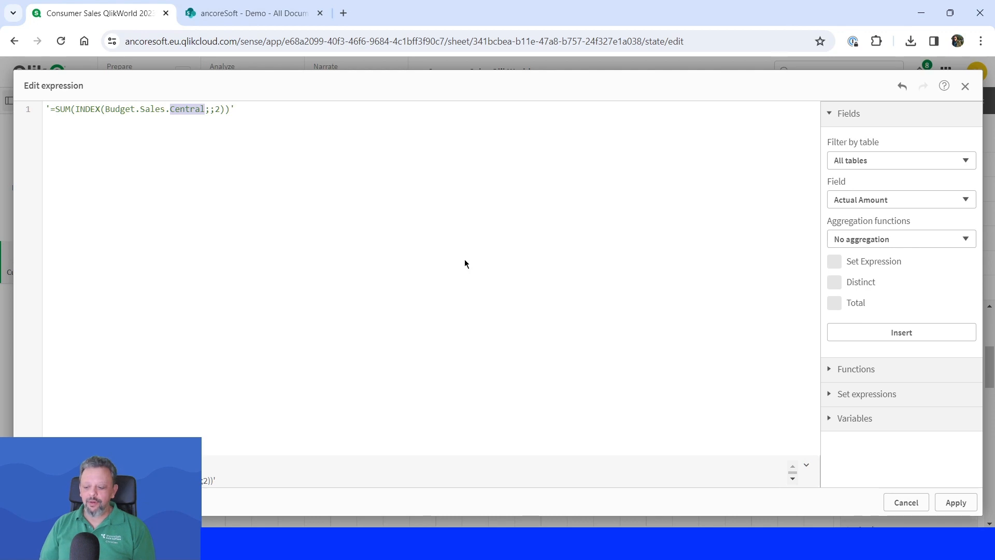
type("''")
key("Left")
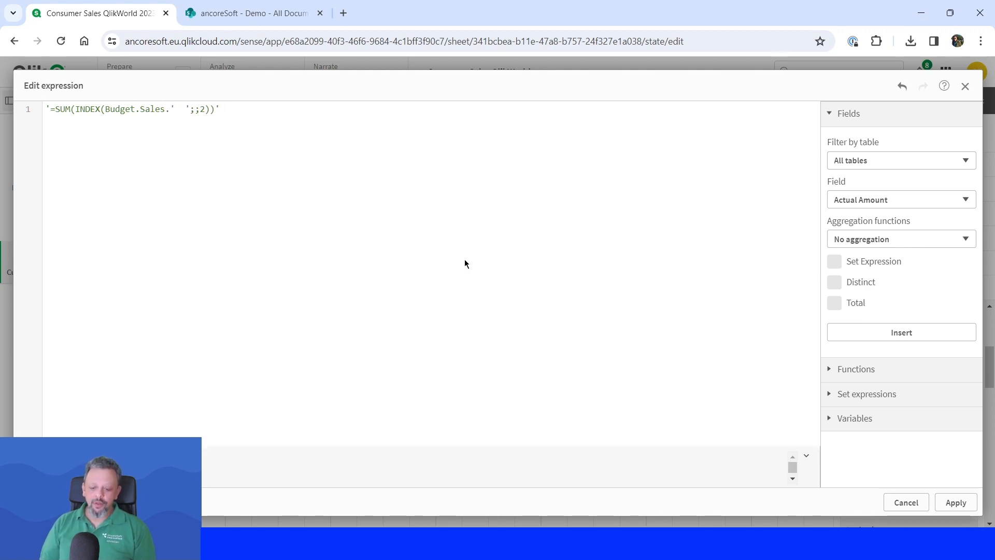
type("&&")
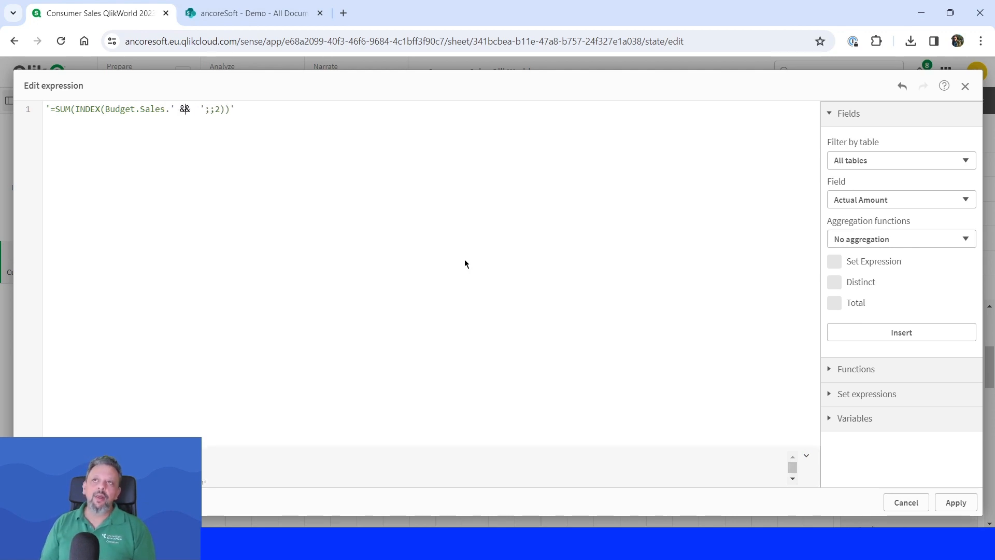
key("Left")
type("reg")
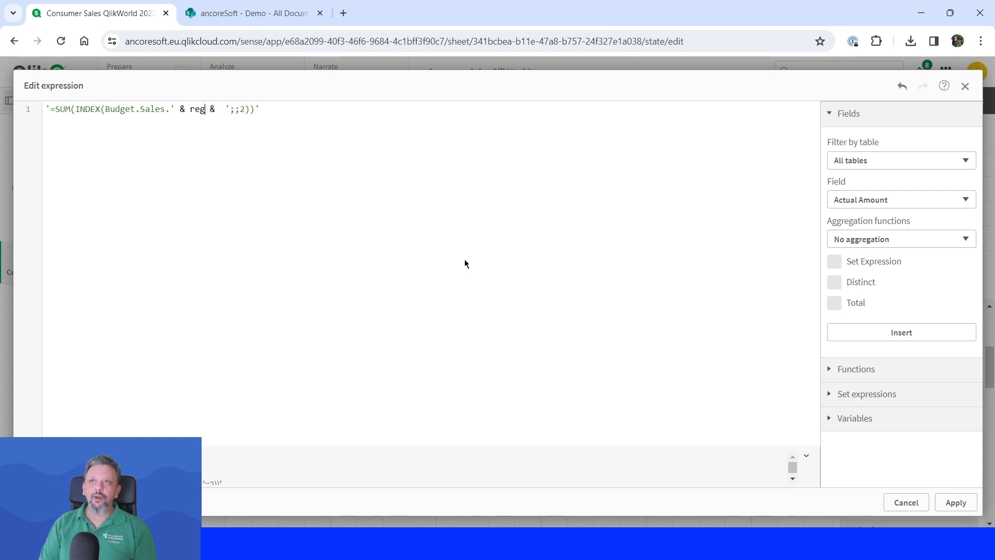
key("Down")
key("Return")
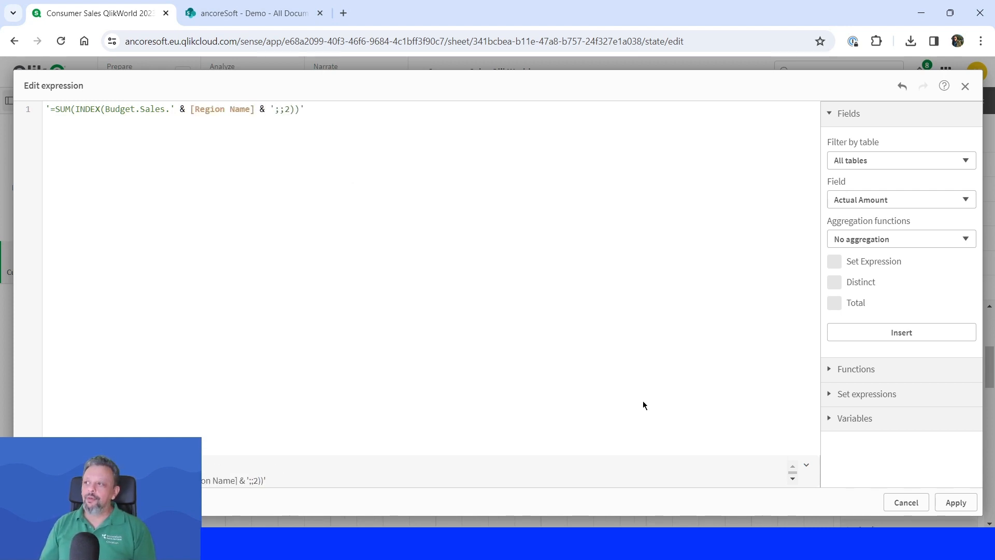
left_click(957, 502)
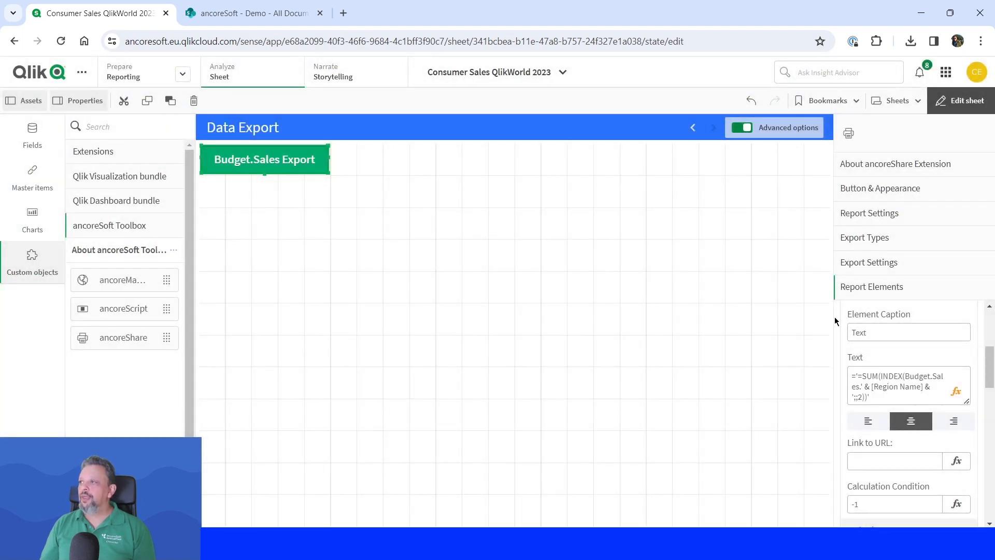
Step: Change the formula element's caption to Total Actual Amount
left_click(875, 330)
double_click(874, 330)
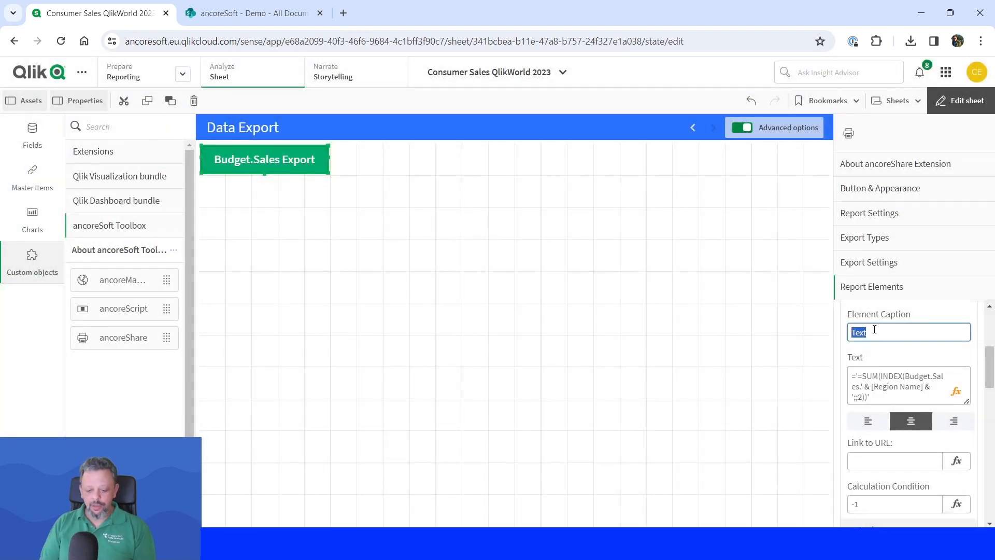
type("T")
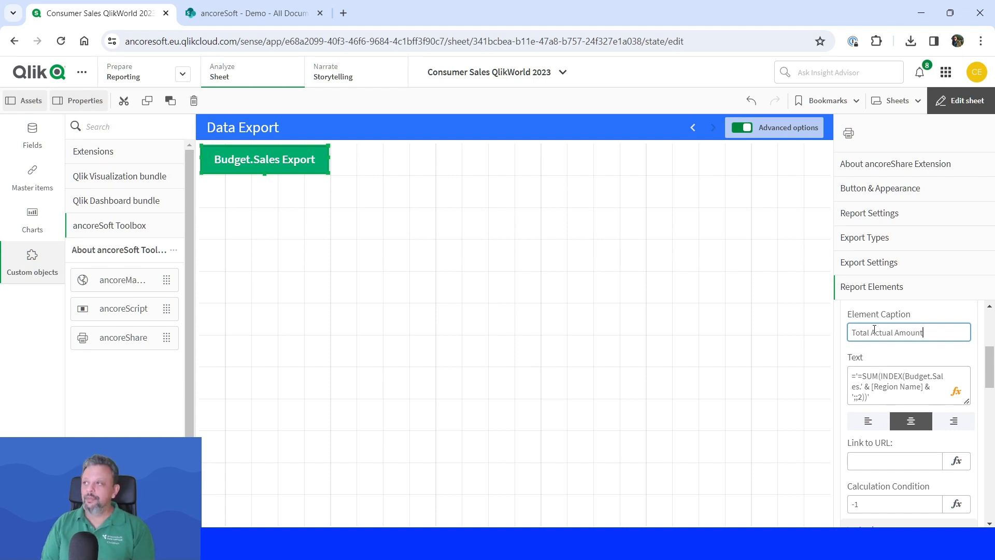
Step: Set the element's export destination cell to B2 and mark the cell content as a formula
scroll(862, 406, "down", 5)
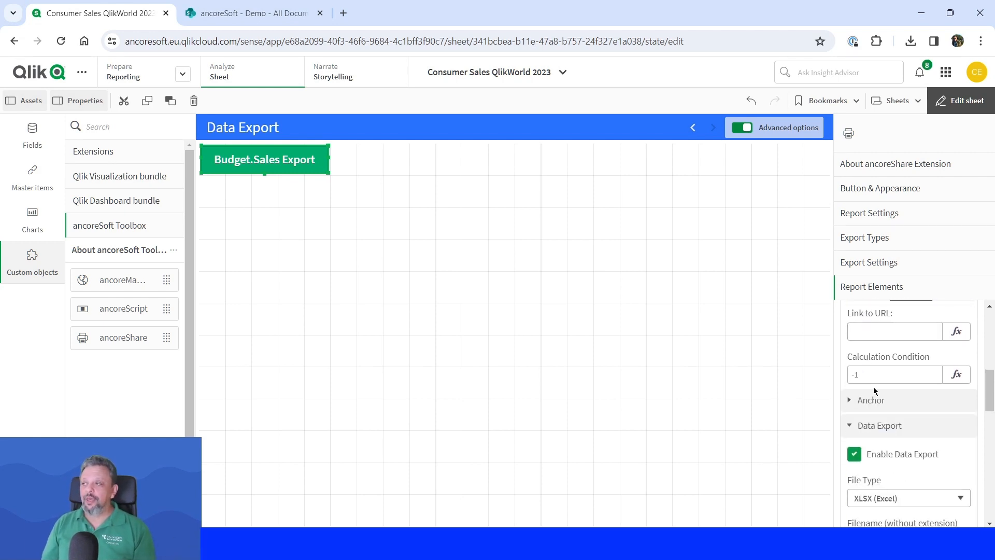
scroll(875, 390, "down", 2)
scroll(917, 404, "down", 2)
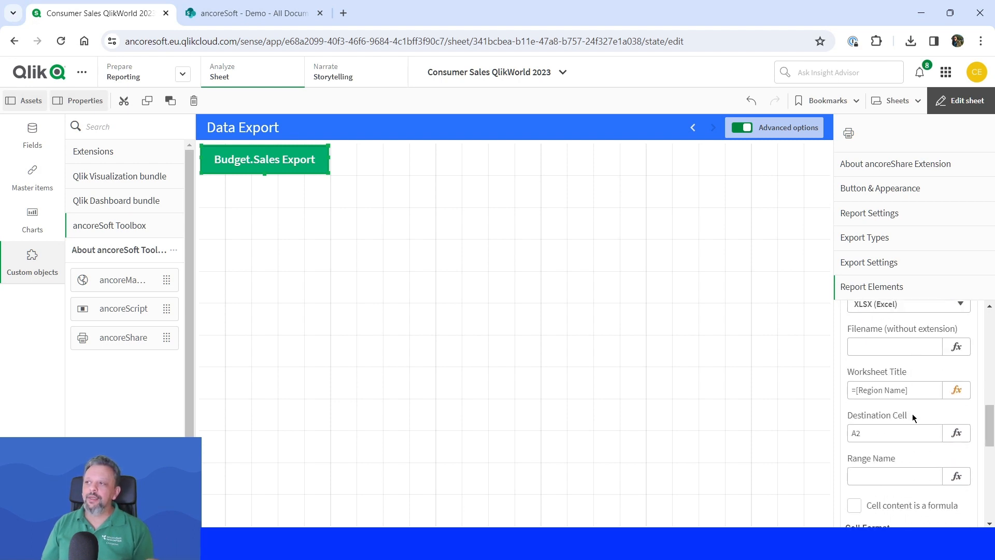
left_click(898, 430)
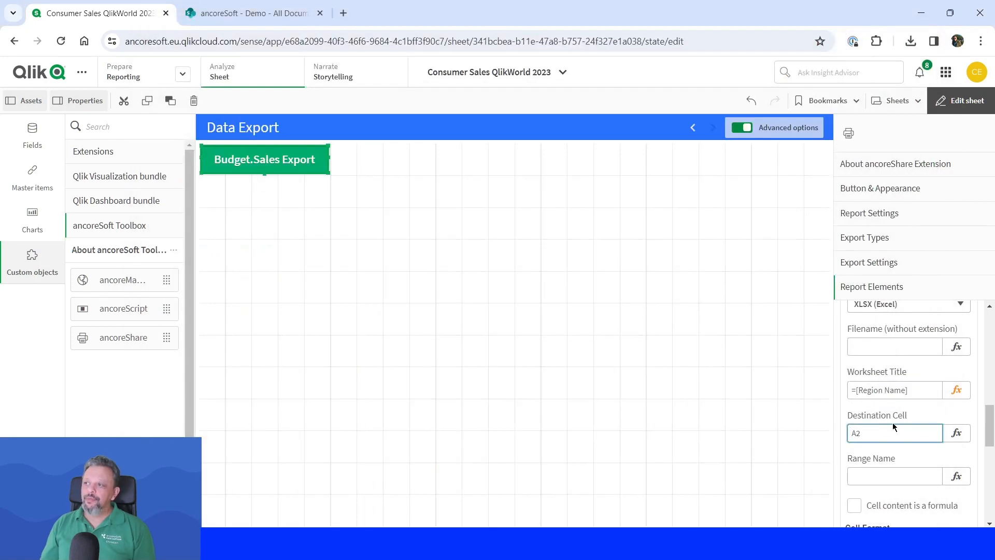
key("BackSpace")
key("BackSpace")
type("B2")
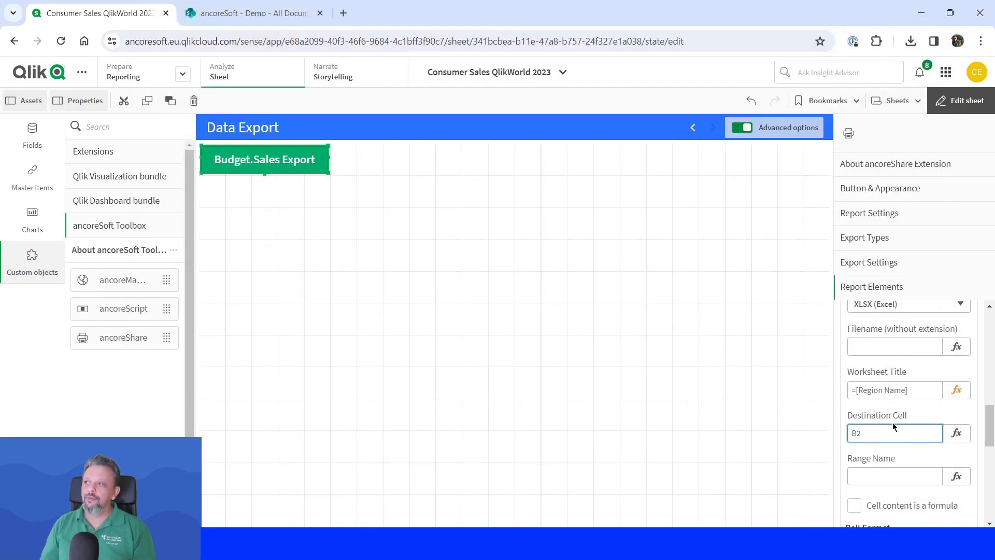
scroll(892, 422, "down", 3)
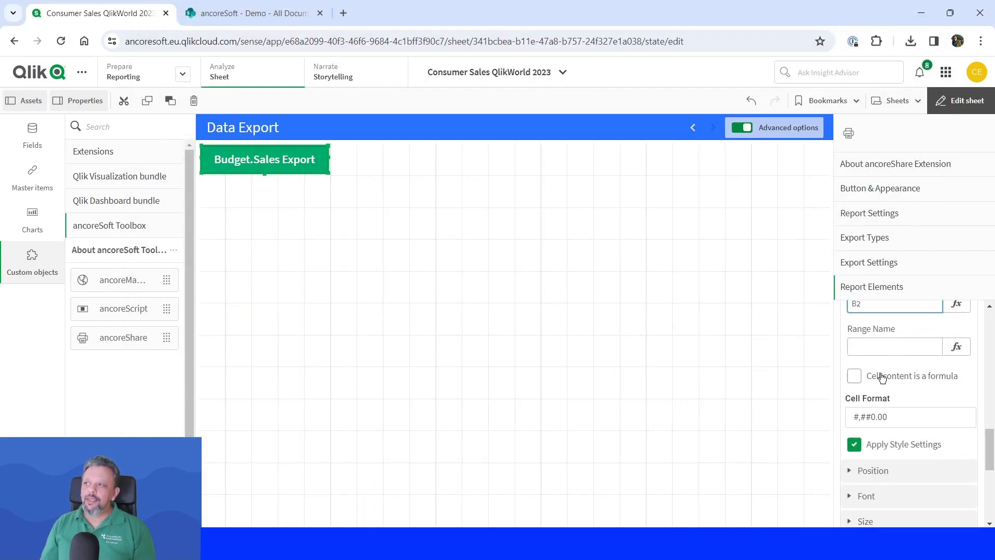
left_click(855, 377)
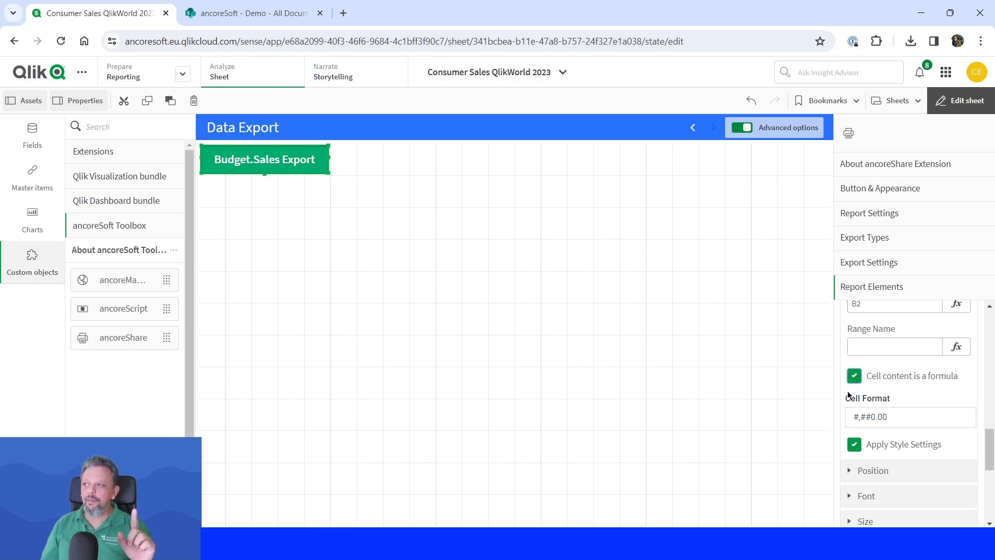
Step: Set the element's cell format to "$" #,##0.00, adapting the predefined euro format
left_click(894, 417)
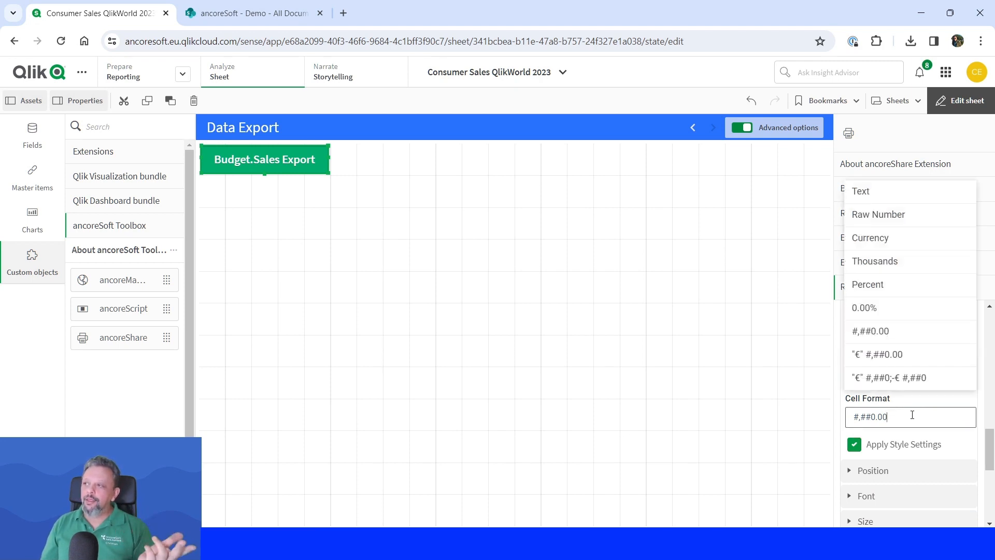
left_click(910, 271)
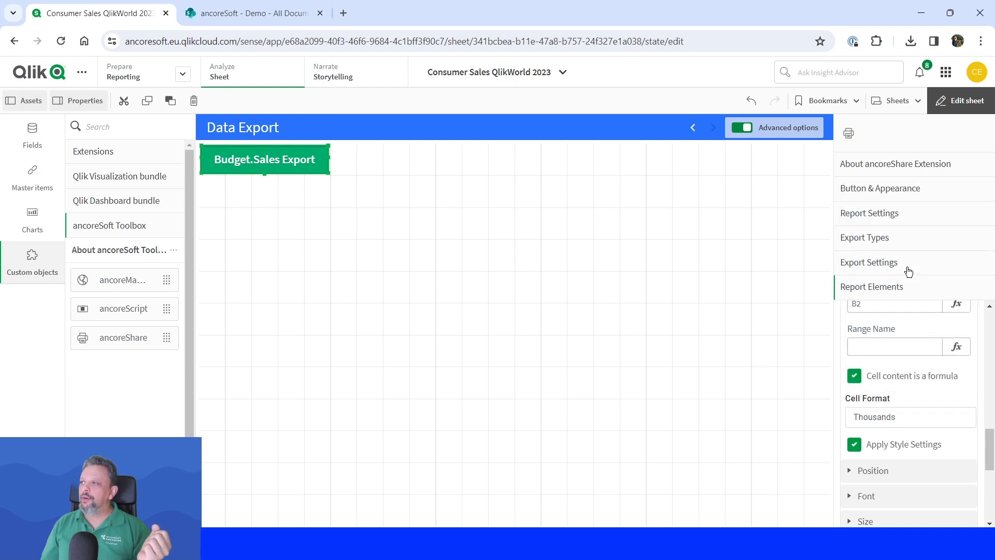
left_click(907, 409)
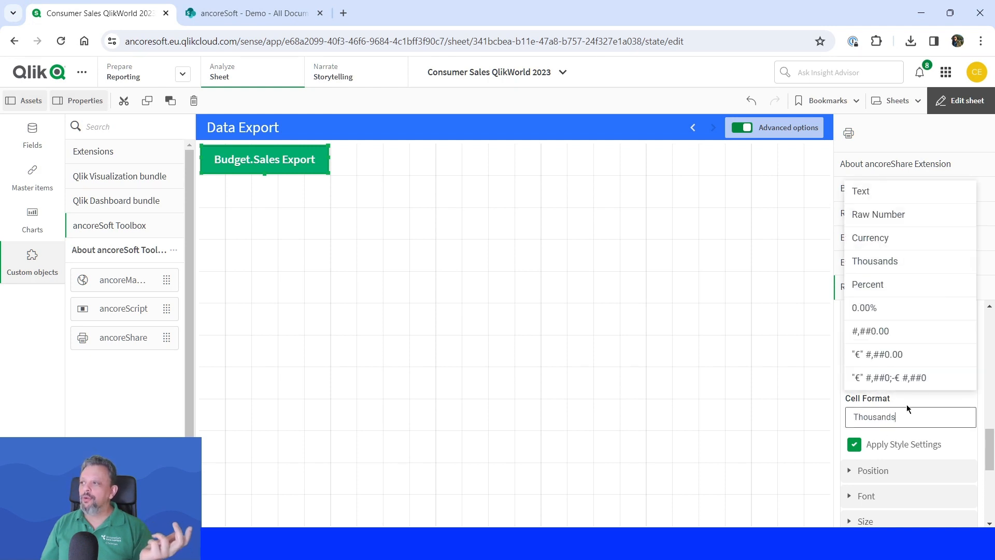
left_click(865, 356)
left_click(859, 410)
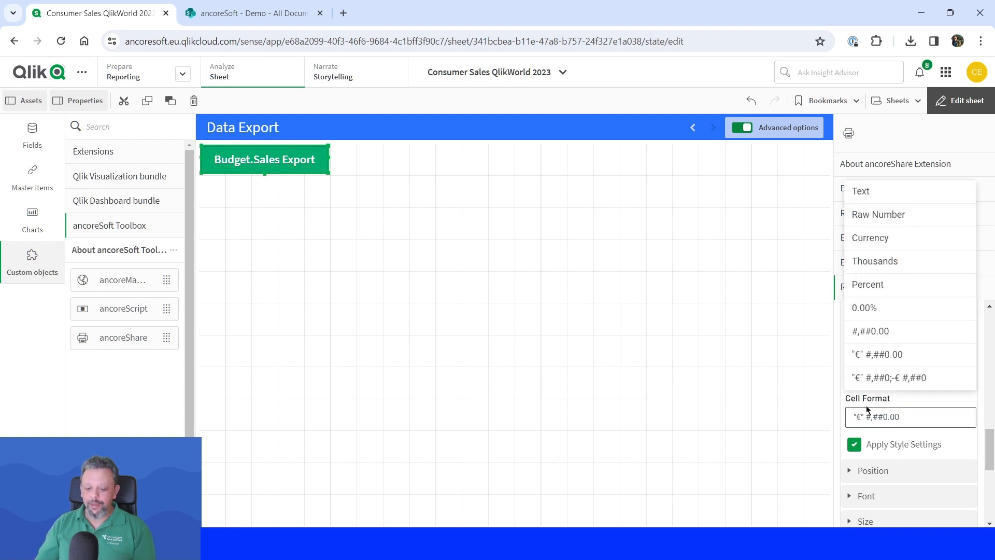
key("BackSpace")
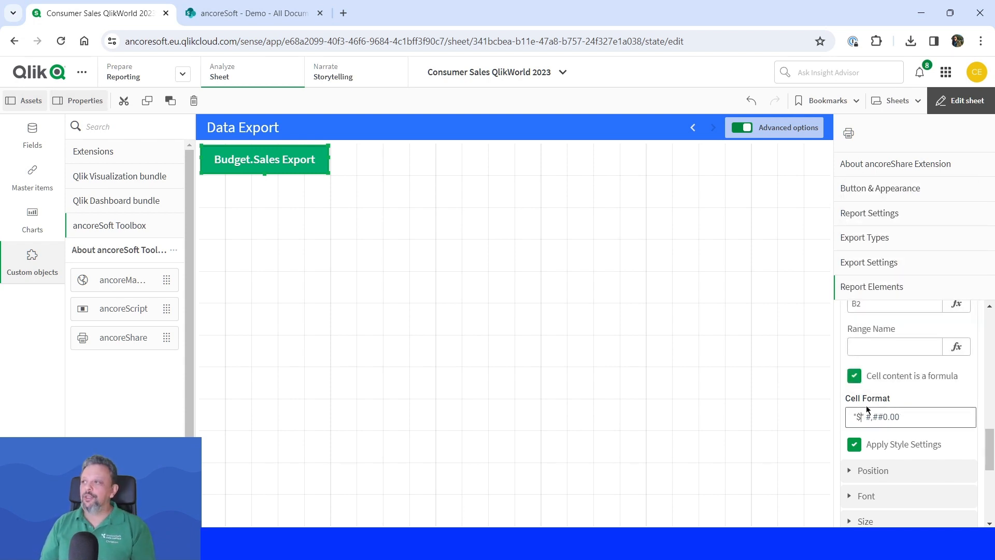
Step: Collapse the Total Actual Amount element and execute the draft export
scroll(885, 434, "up", 5)
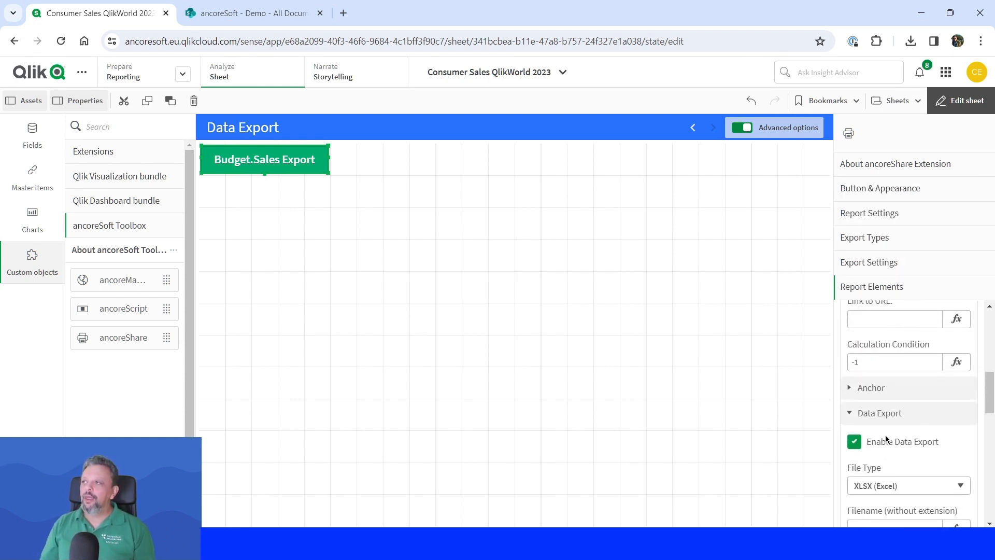
left_click(885, 434)
scroll(884, 442, "up", 5)
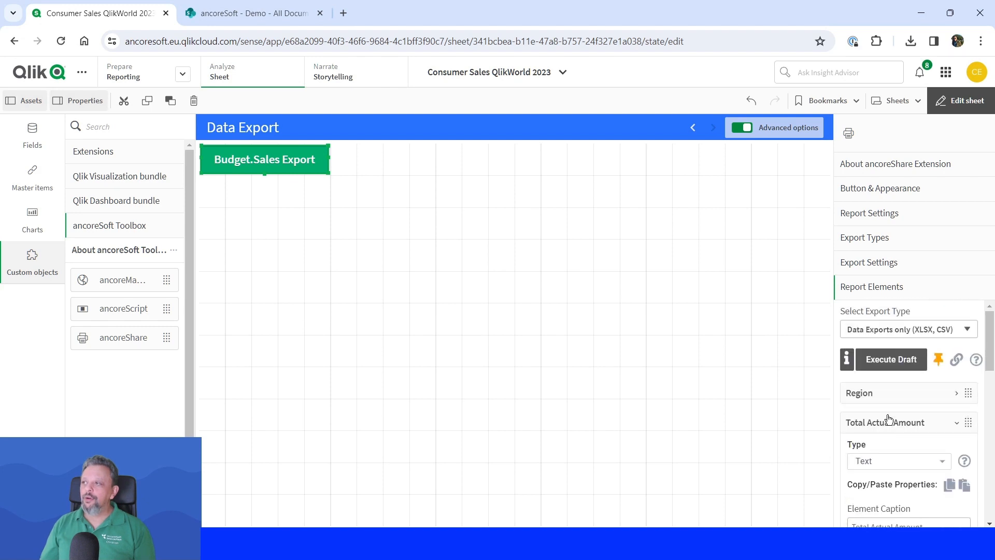
left_click(889, 422)
left_click(896, 363)
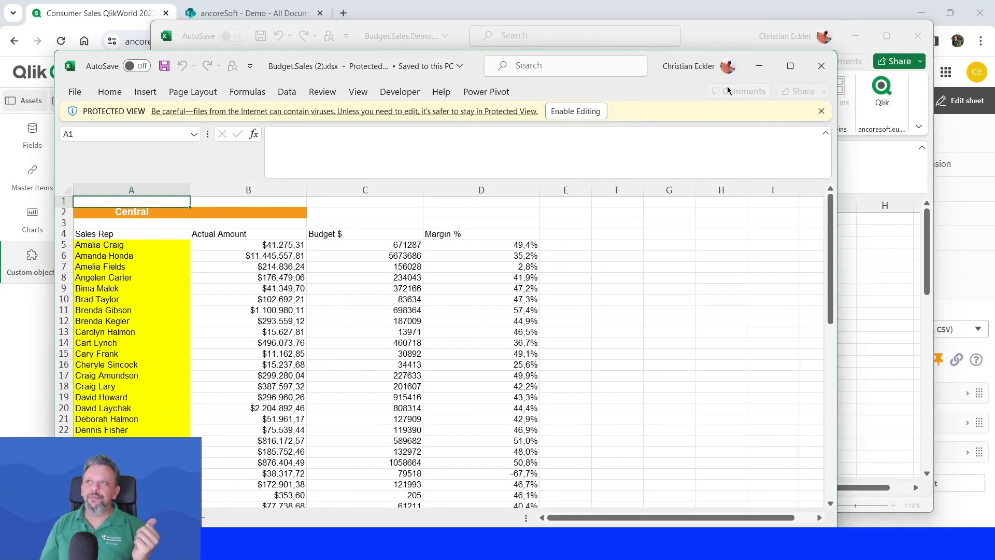
Step: Enable editing in the exported workbook and examine the B2 sum formula against the Central worksheet's data range
left_click(575, 111)
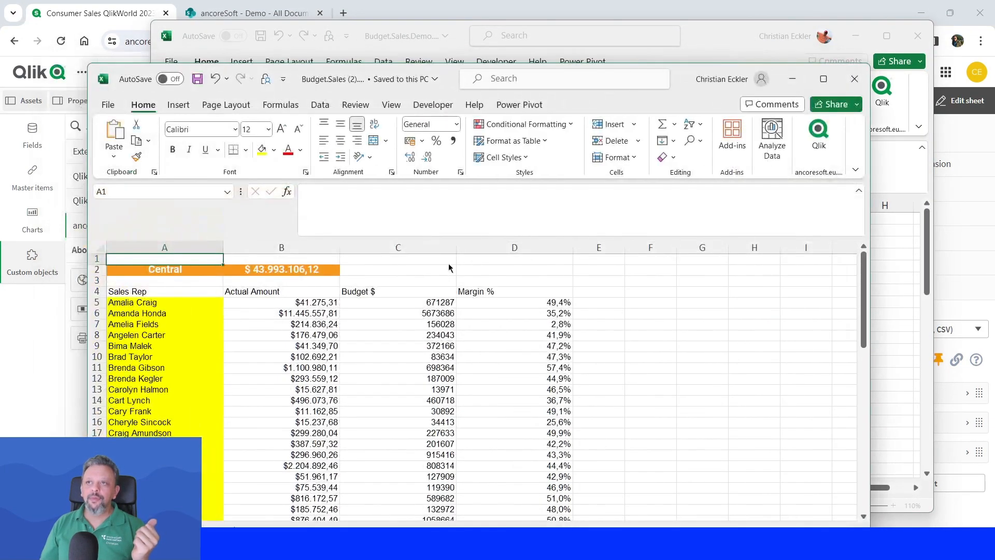
left_click(823, 78)
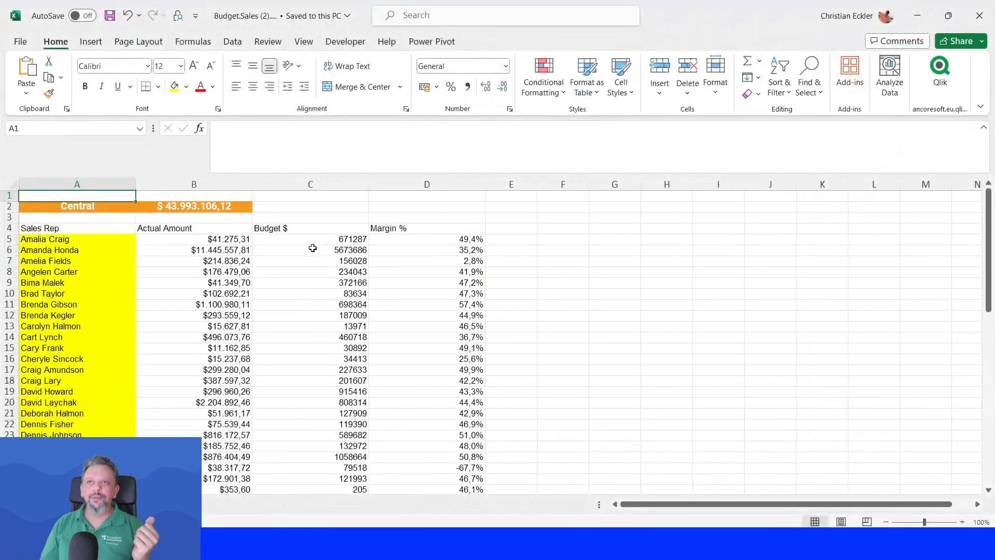
left_click(86, 206)
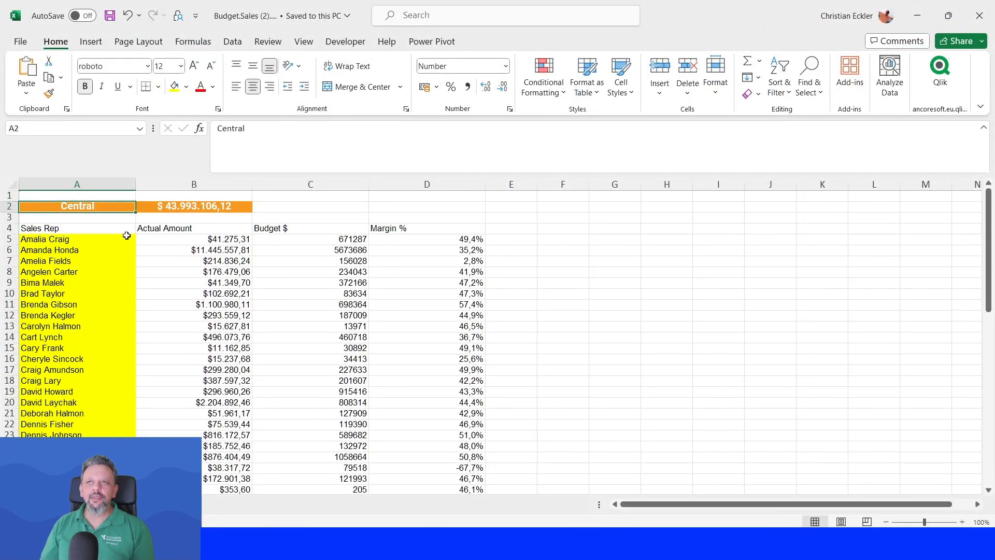
left_click(187, 206)
left_click(456, 154)
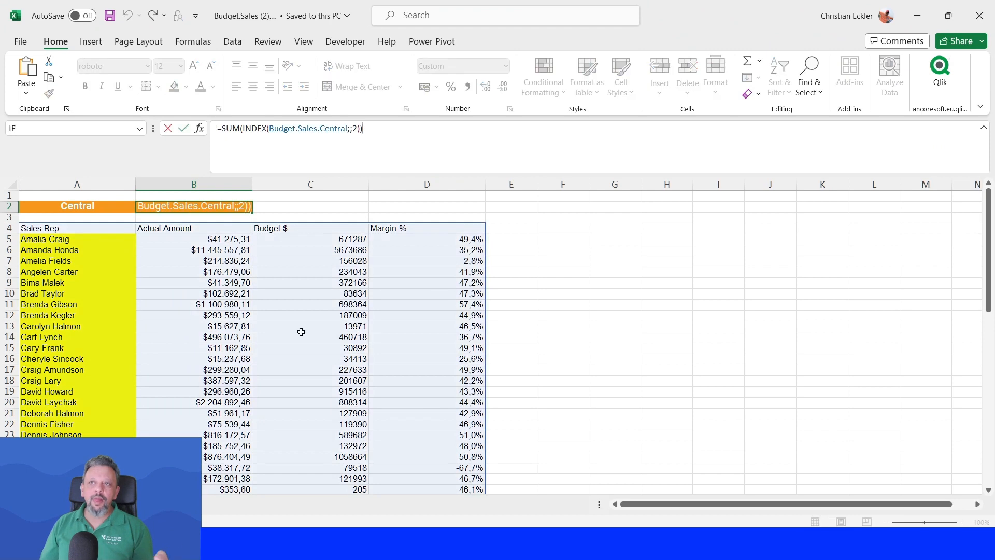
left_click(210, 315)
scroll(209, 314, "down", 5)
scroll(210, 314, "up", 5)
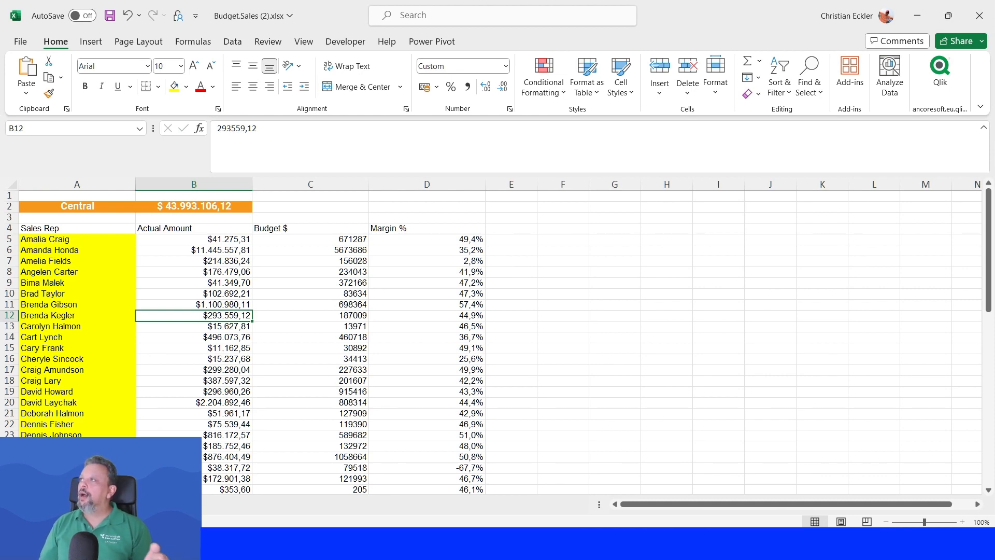
Step: Close both Excel workbooks without saving and return to the Qlik sheet
left_click(980, 15)
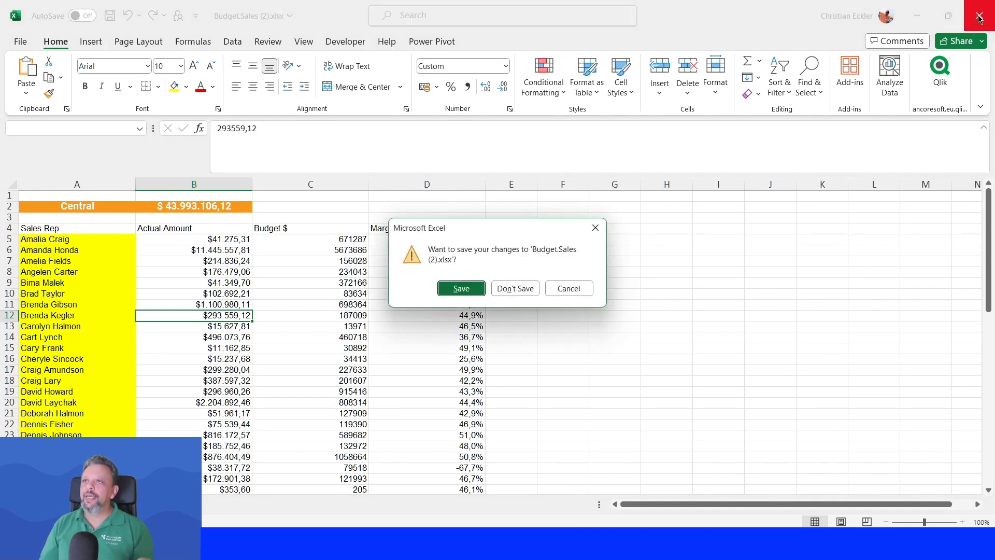
left_click(514, 288)
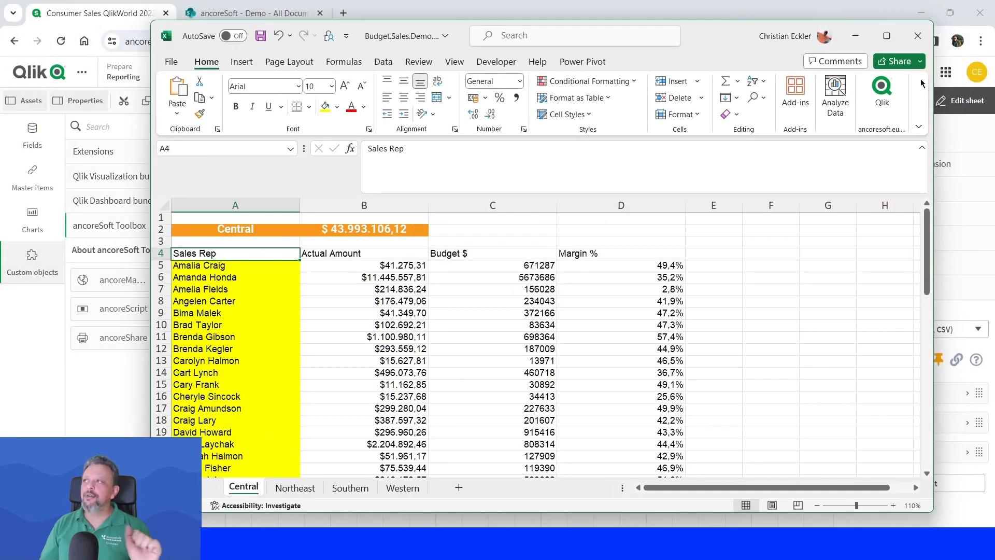
left_click(917, 36)
left_click(573, 296)
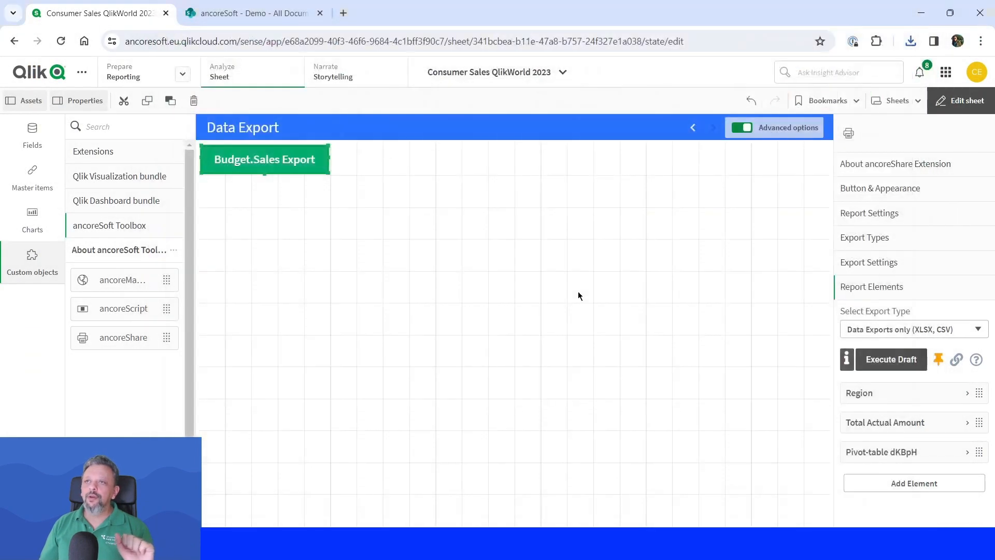
Step: Add a new report element and move it above the Region element
left_click(876, 483)
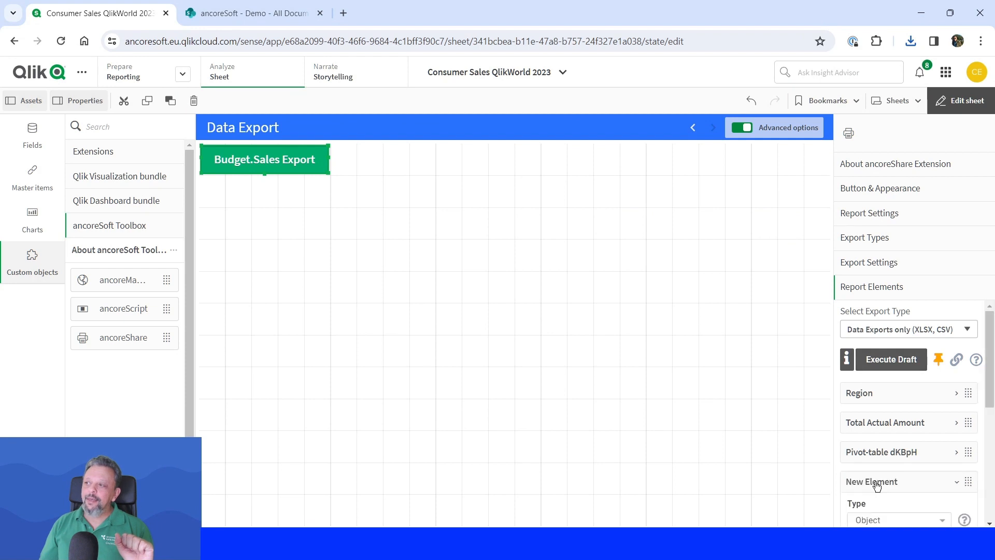
left_click_drag(876, 485, 876, 397)
left_click(876, 396)
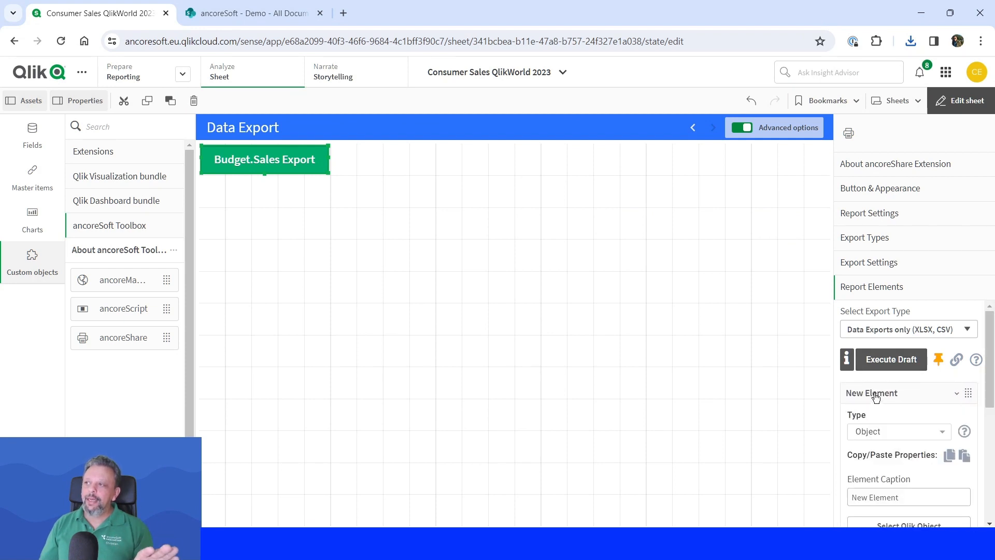
Step: Set the new report element's type to Cycle Start and choose Region Name as its cycle field
left_click(855, 432)
left_click(880, 390)
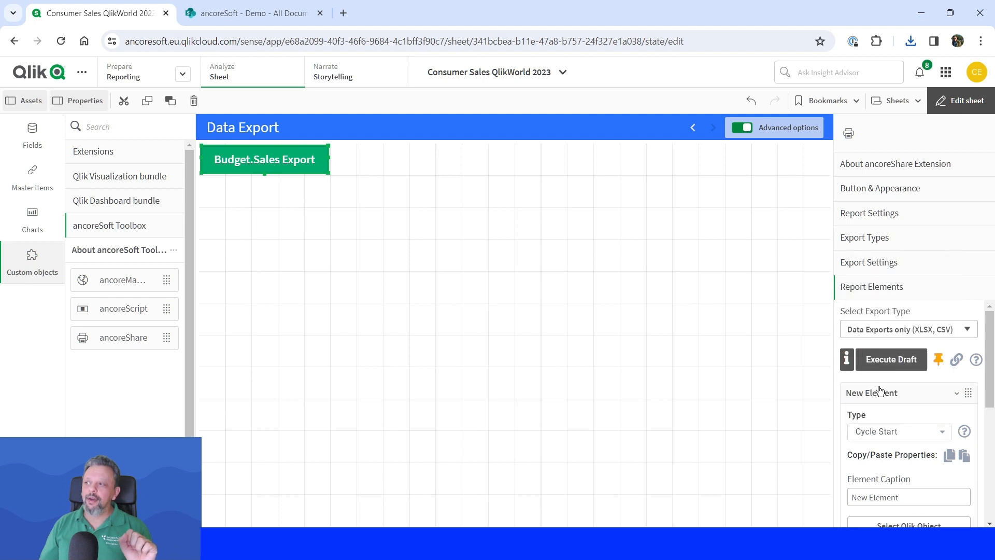
scroll(880, 390, "down", 3)
left_click(861, 413)
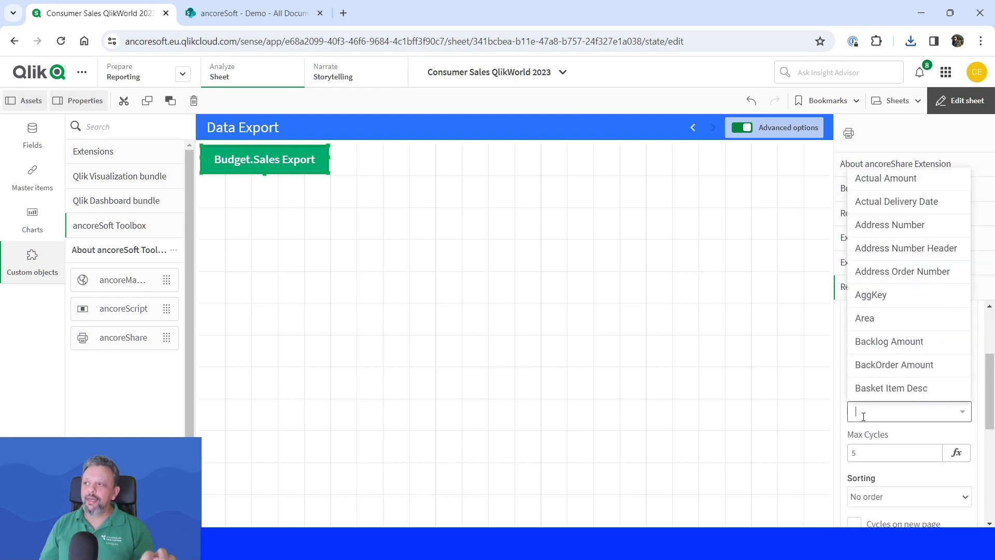
type("regio")
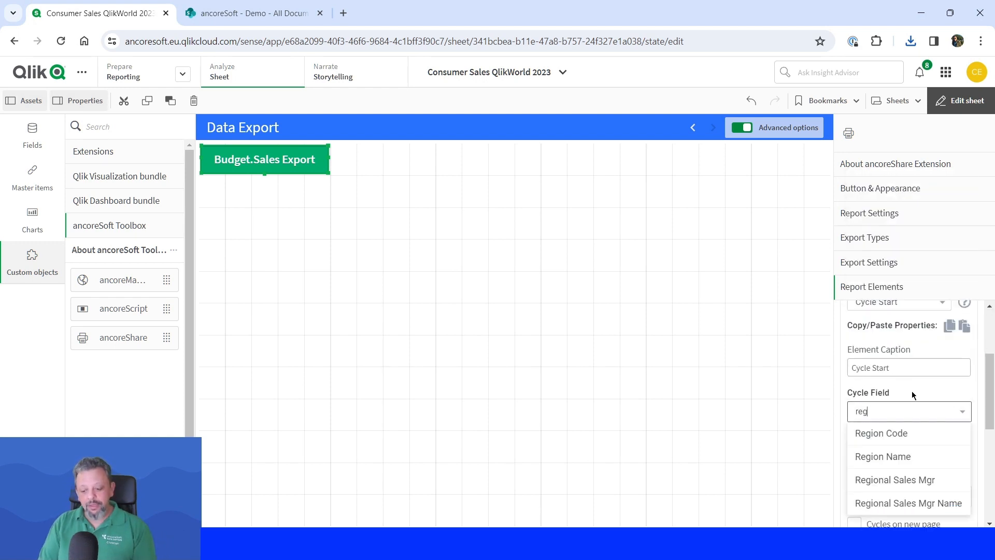
left_click(903, 458)
Step: Sort the Region Name cycle in alphanumeric ascending order and collapse the element's settings
scroll(900, 461, "down", 1)
scroll(901, 462, "down", 3)
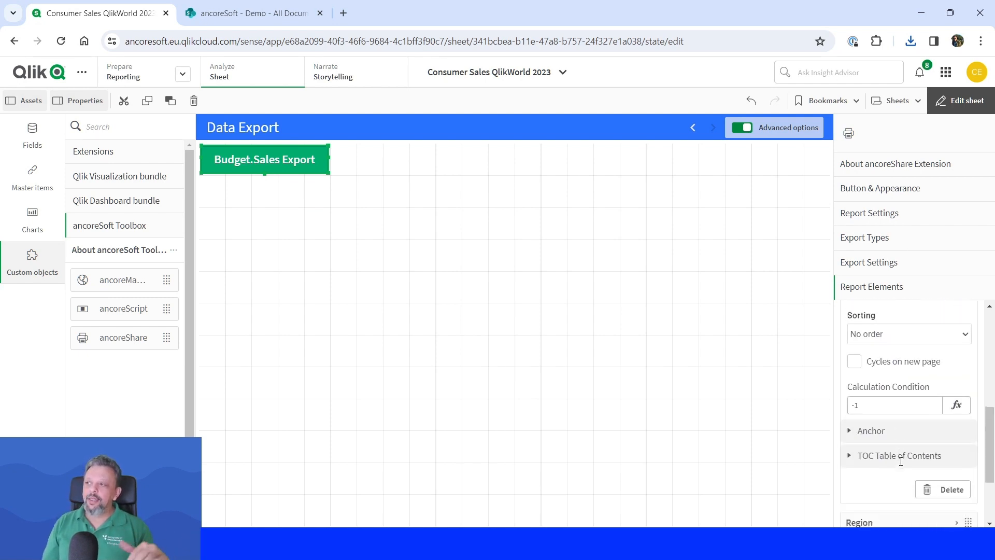
scroll(937, 380, "up", 1)
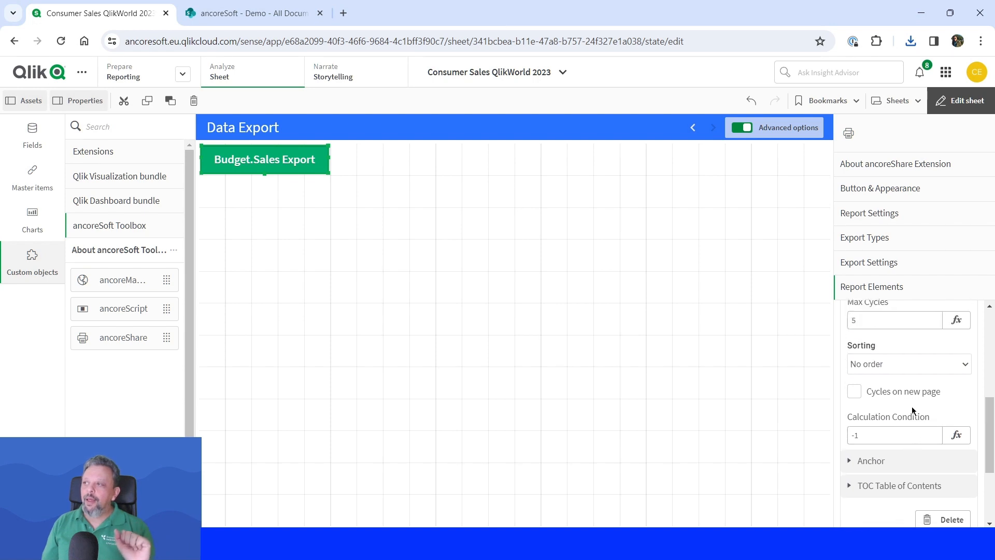
left_click(902, 363)
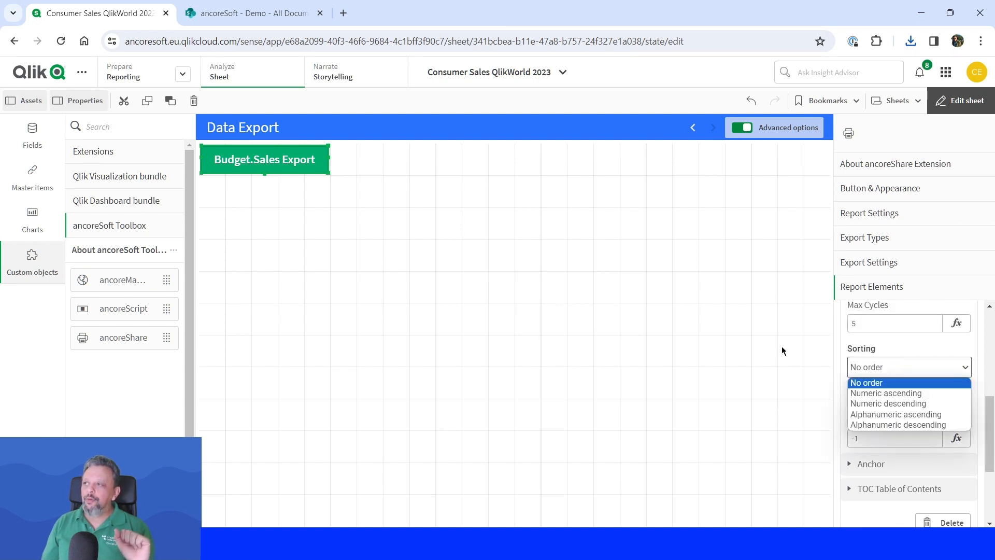
left_click(889, 414)
scroll(853, 441, "up", 3)
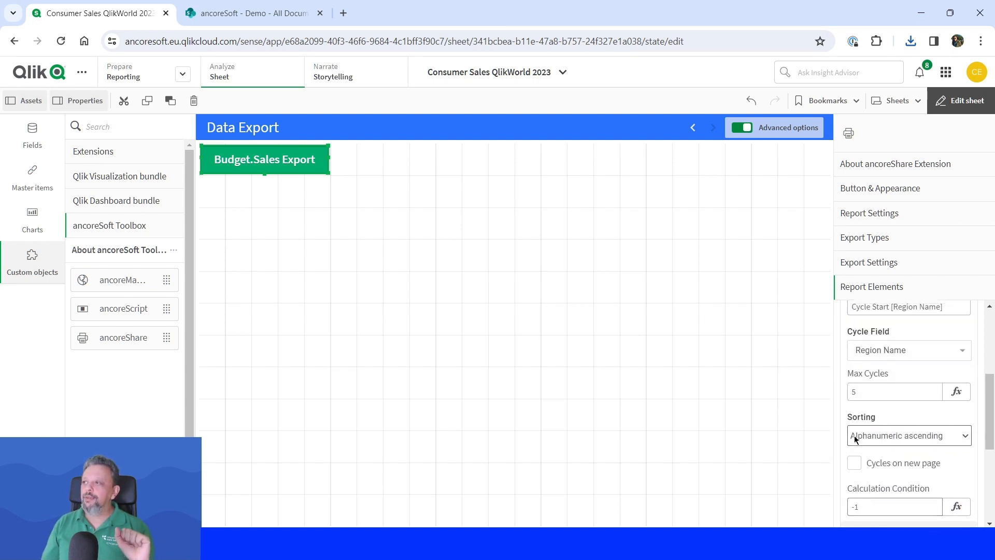
scroll(866, 416, "up", 2)
left_click(871, 395)
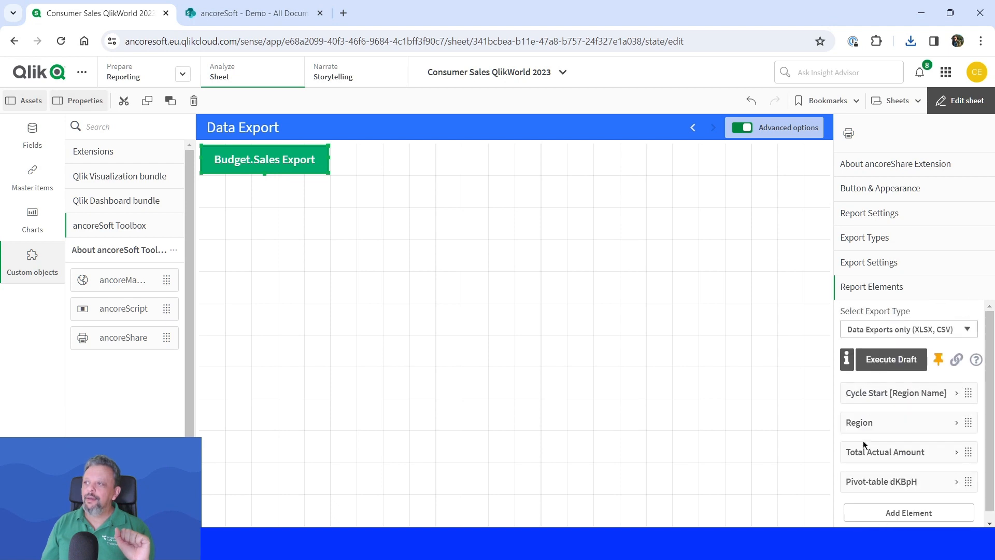
Step: Execute the draft export and check the downloaded Budget.Sales file in the browser's download list
scroll(873, 407, "down", 1)
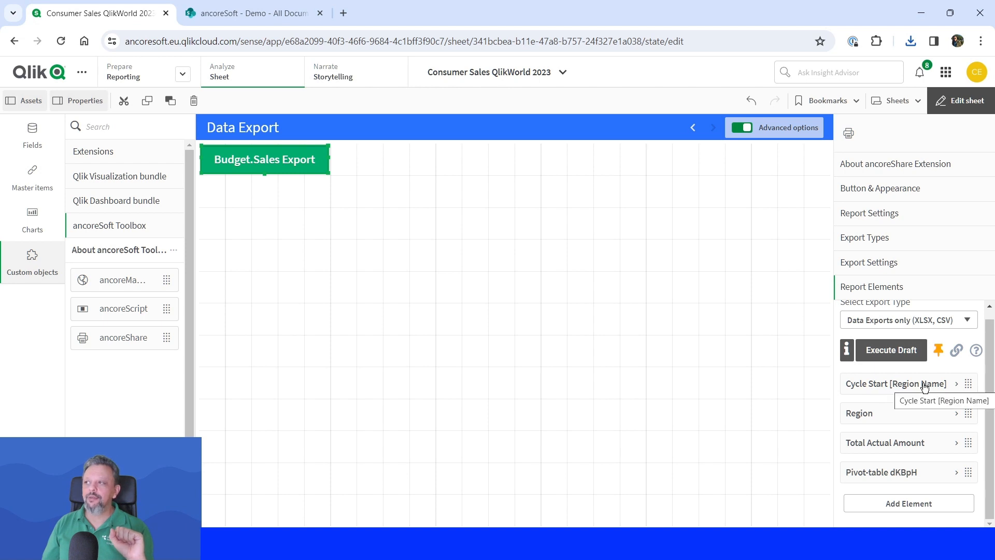
left_click(907, 350)
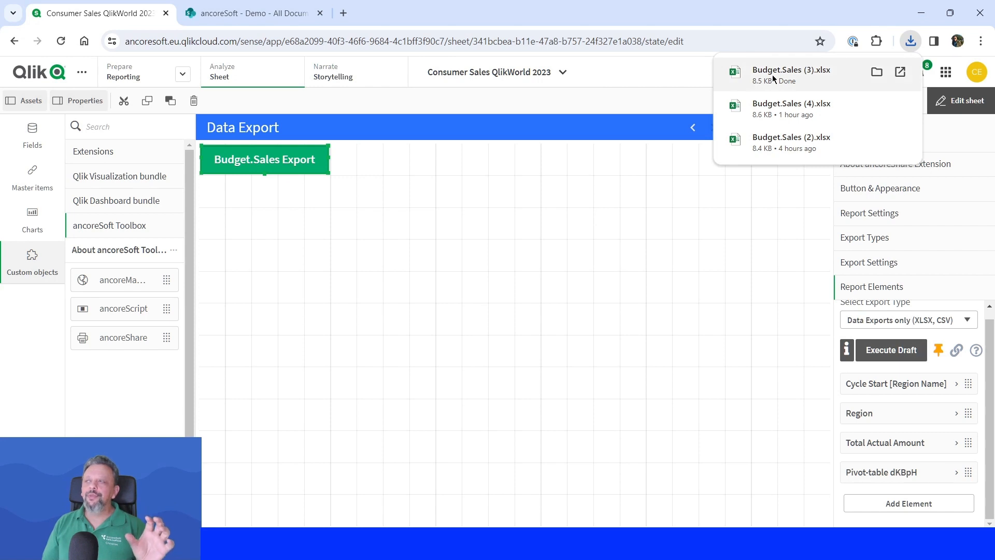
left_click(810, 190)
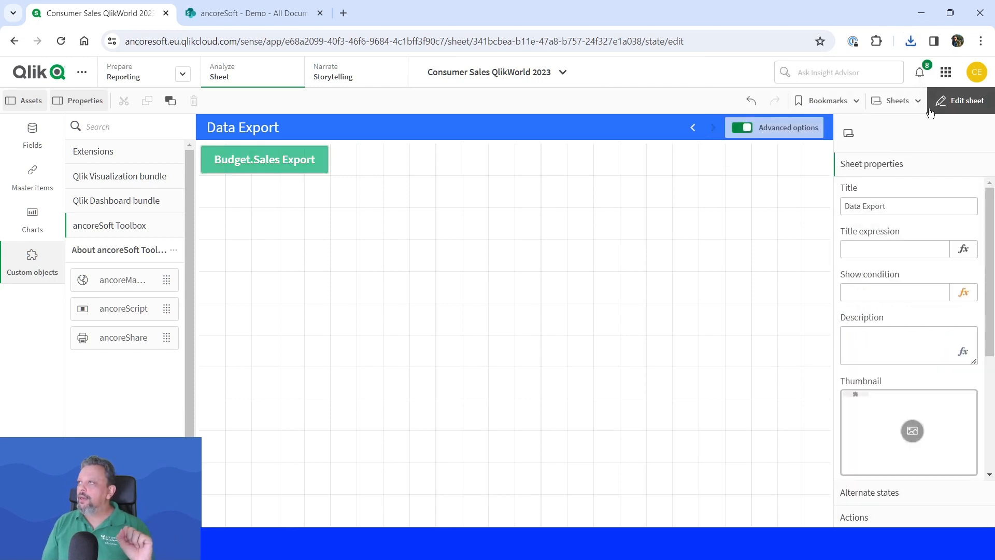
Step: Clear the Region Name selection outside edit mode and run the Budget.Sales export for all regions
left_click(930, 110)
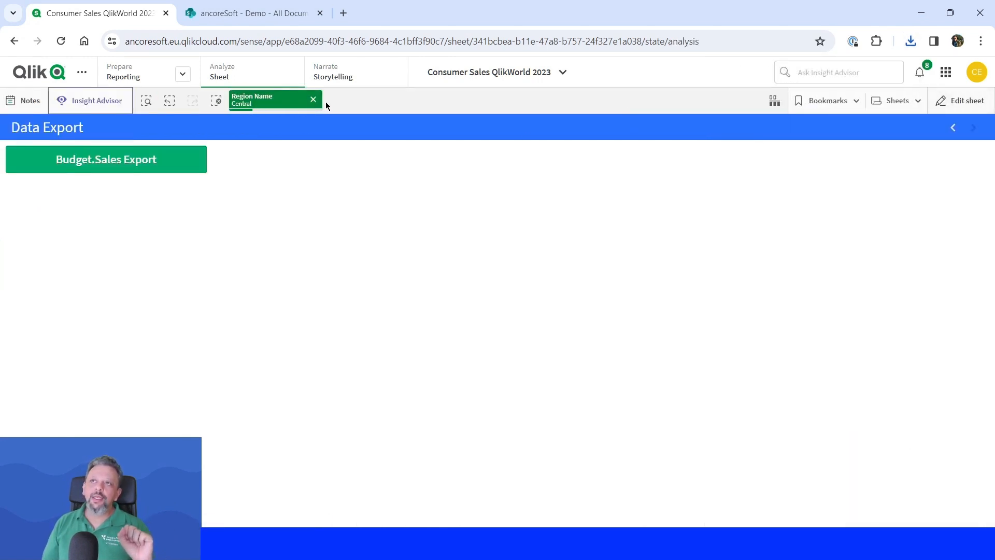
left_click(314, 99)
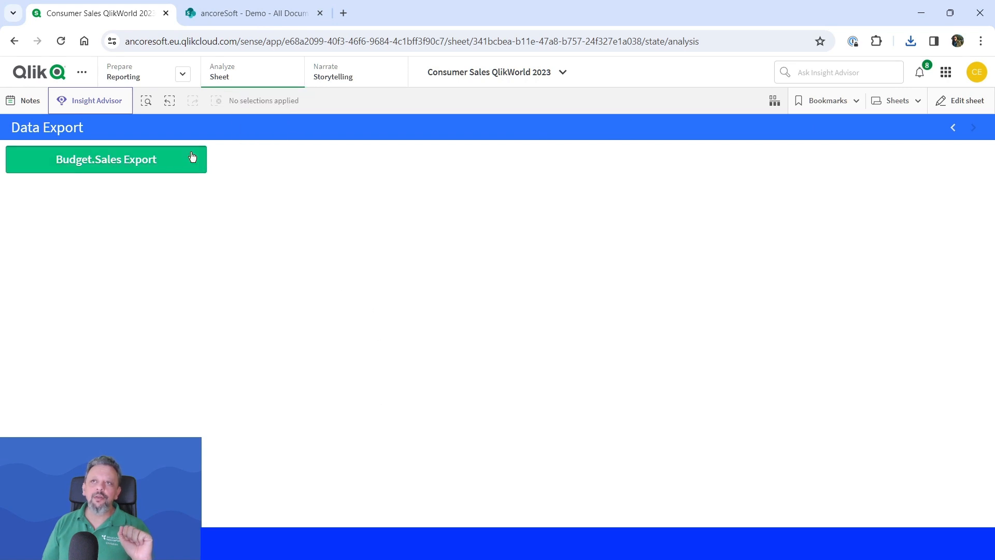
left_click(73, 172)
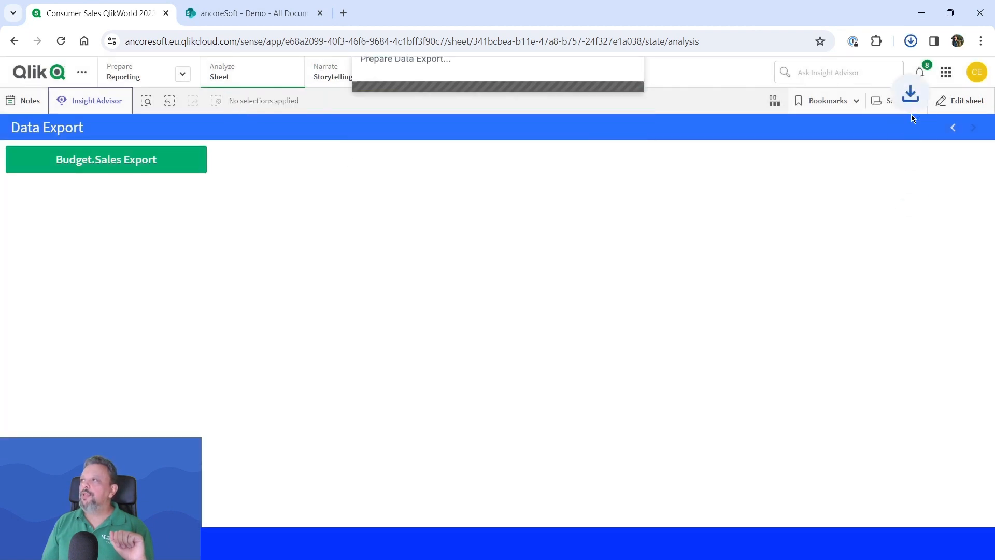
Step: Open the newly exported workbook with editing enabled, examine the Southern and Western worksheets, and close it
left_click(911, 41)
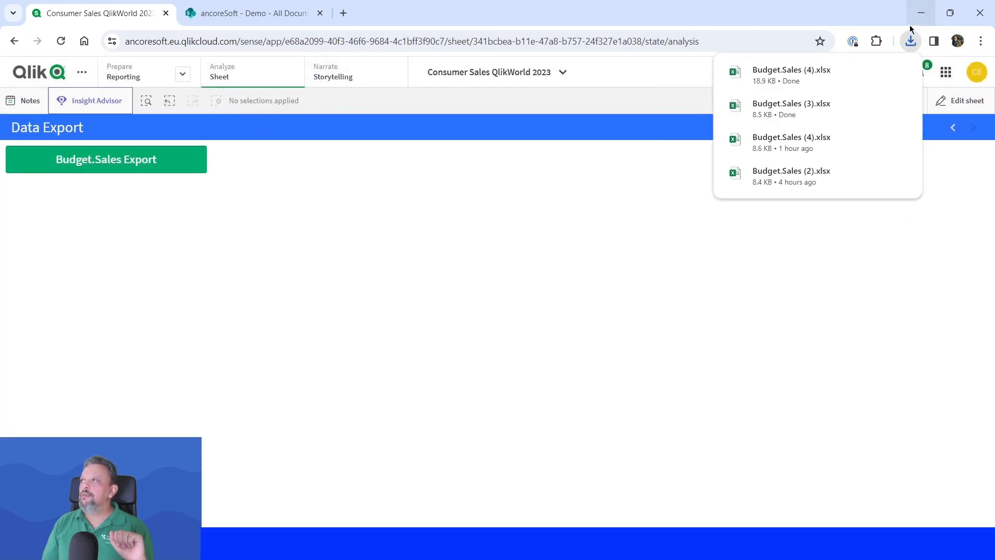
left_click(798, 82)
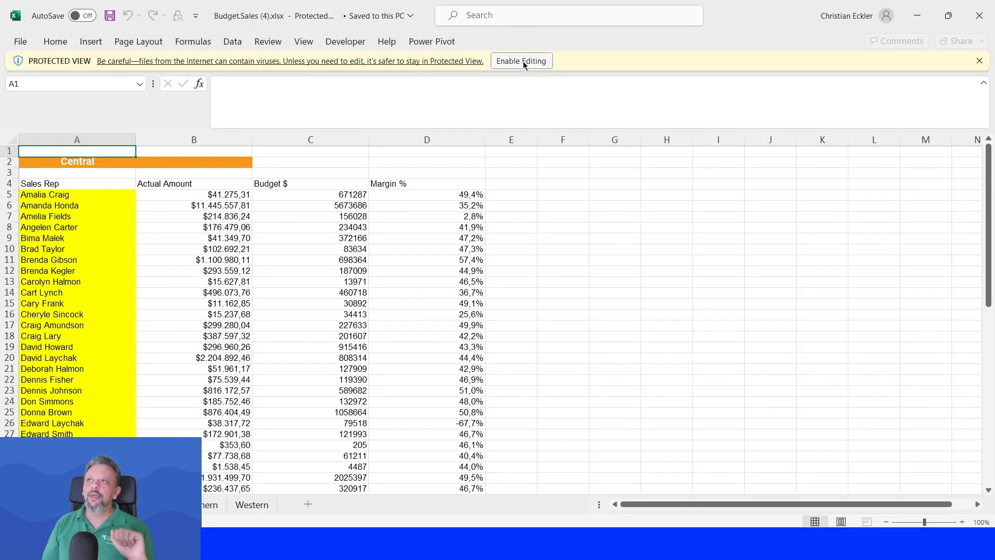
left_click(523, 61)
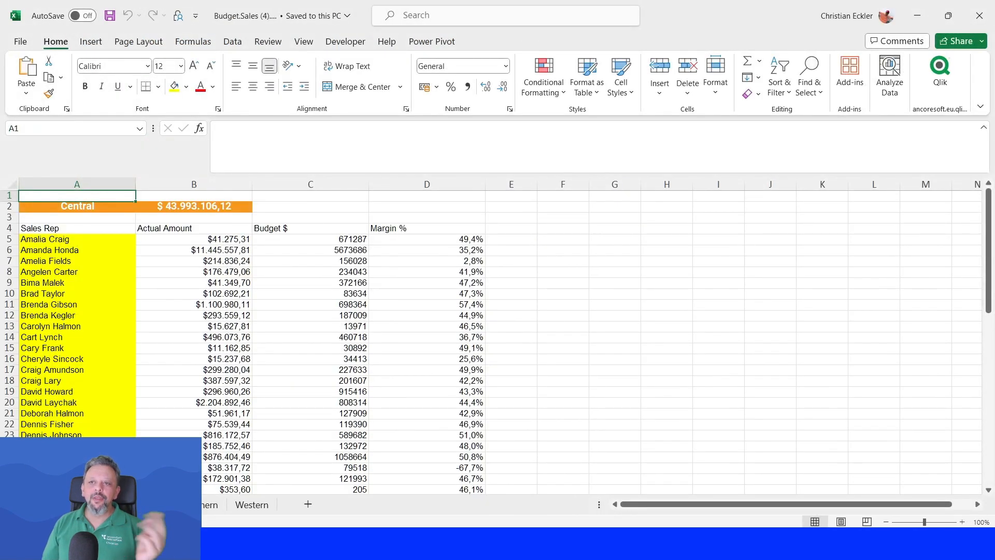
left_click(147, 504)
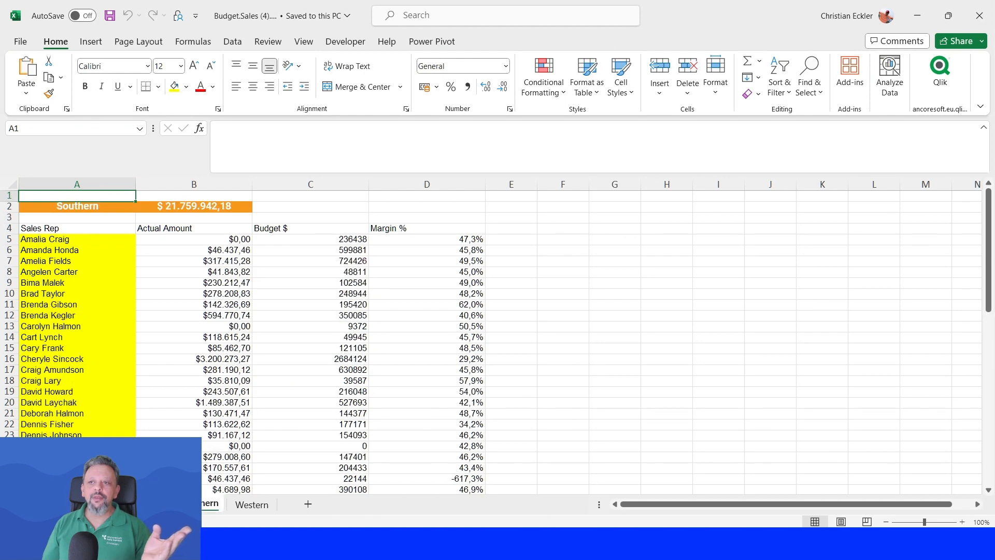
left_click(261, 509)
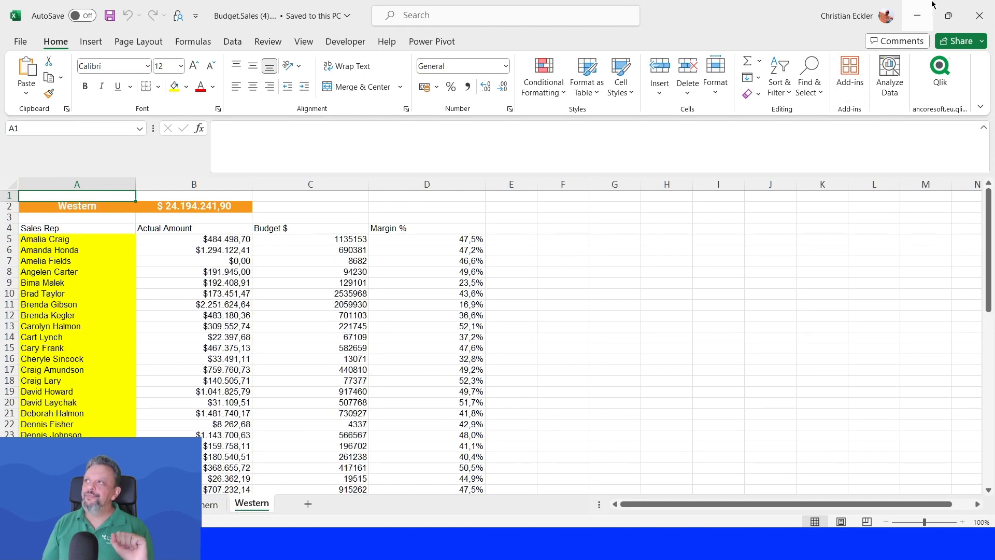
left_click(979, 16)
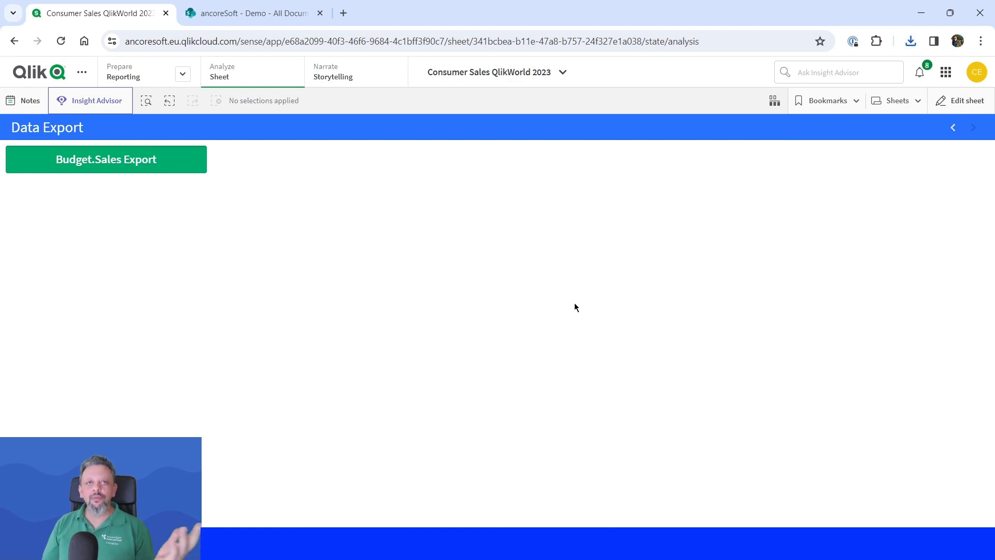
Step: Disable browser download in the Budget.Sales Export button's export settings
left_click(951, 100)
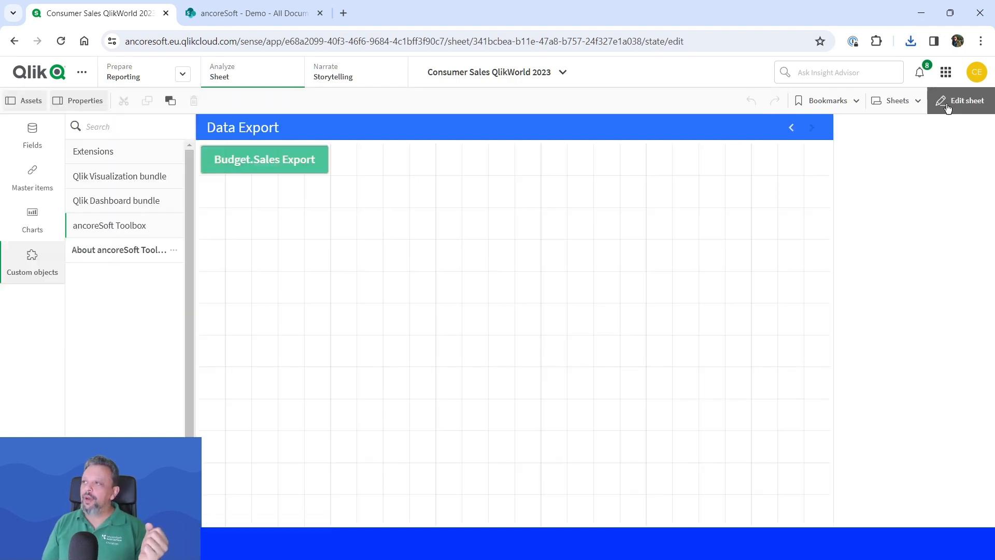
left_click(254, 167)
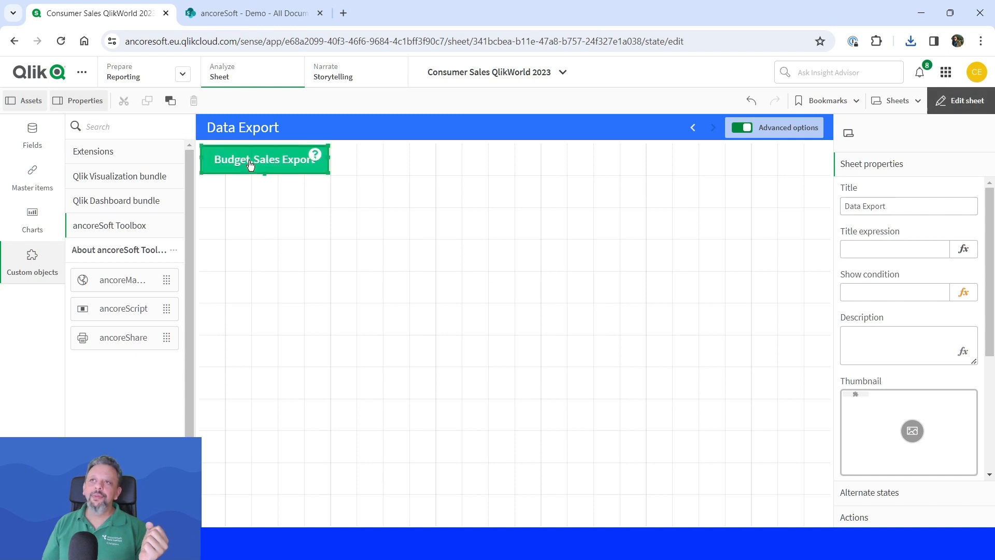
left_click(896, 261)
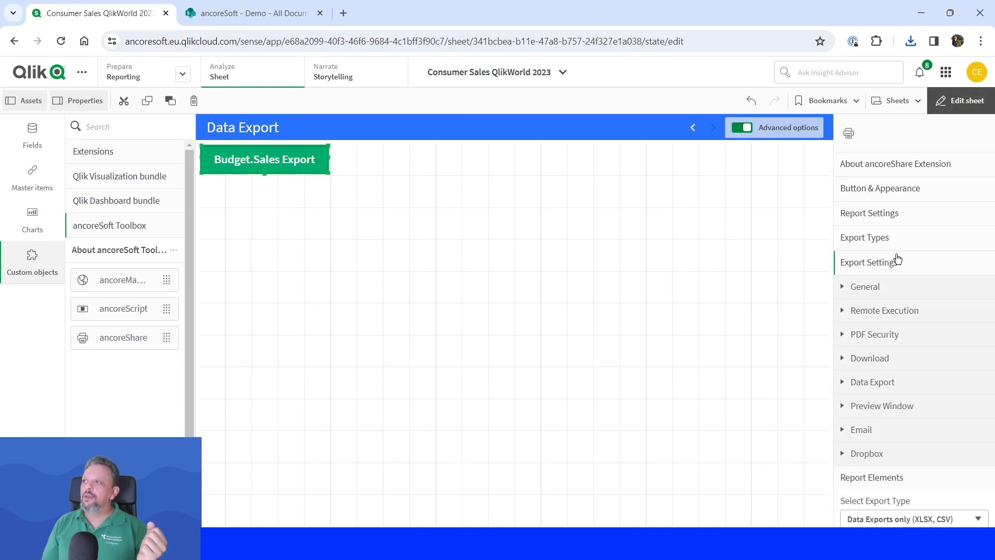
left_click(862, 366)
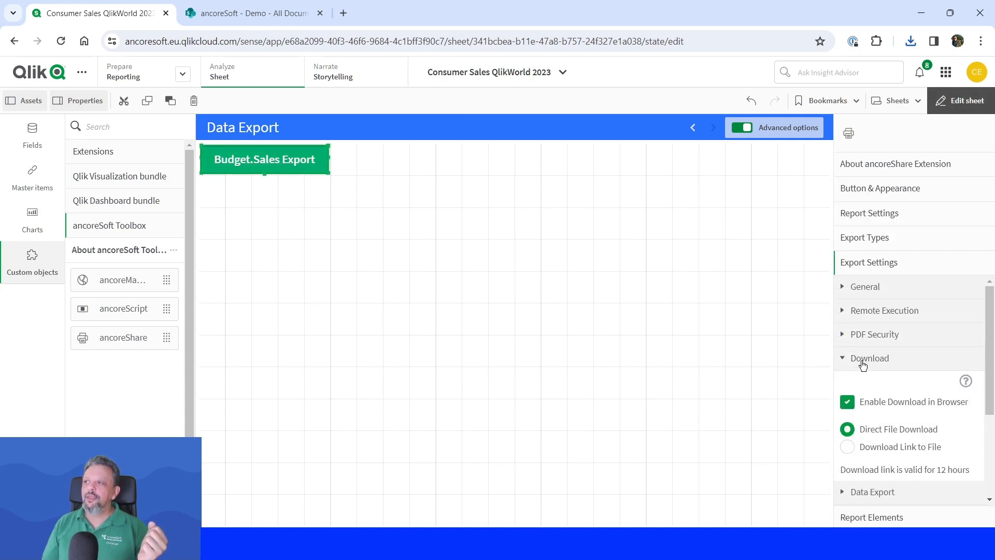
left_click(848, 403)
left_click(843, 360)
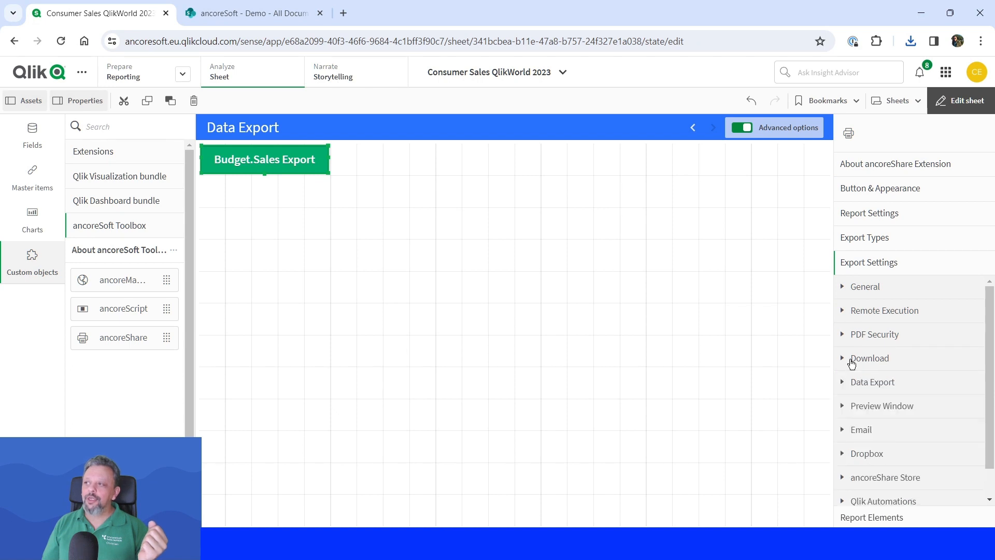
Step: Enable export to Qlik Automations and assign the automation "1.1 Store Report in Sharepoint"
scroll(875, 490, "down", 1)
left_click(888, 469)
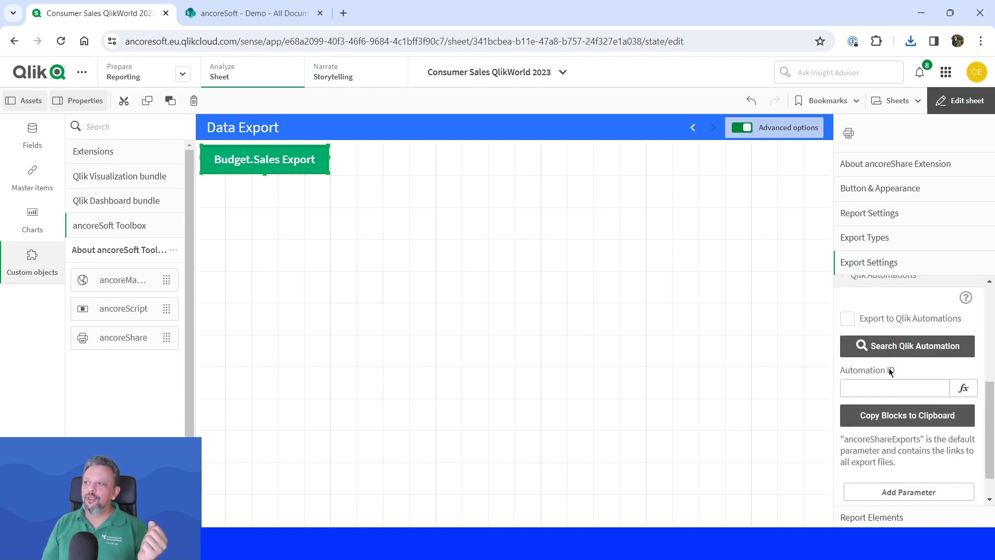
left_click(865, 322)
left_click(913, 346)
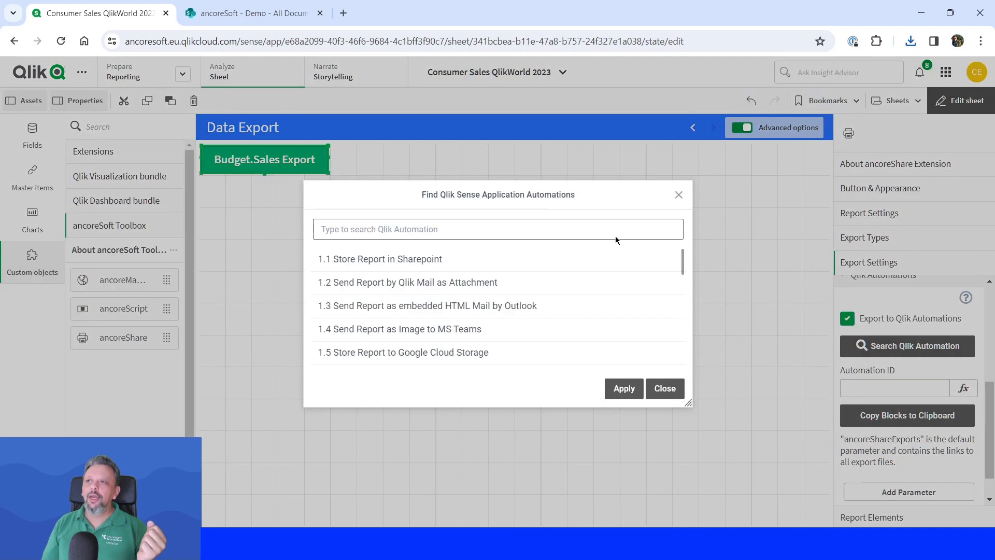
left_click(350, 254)
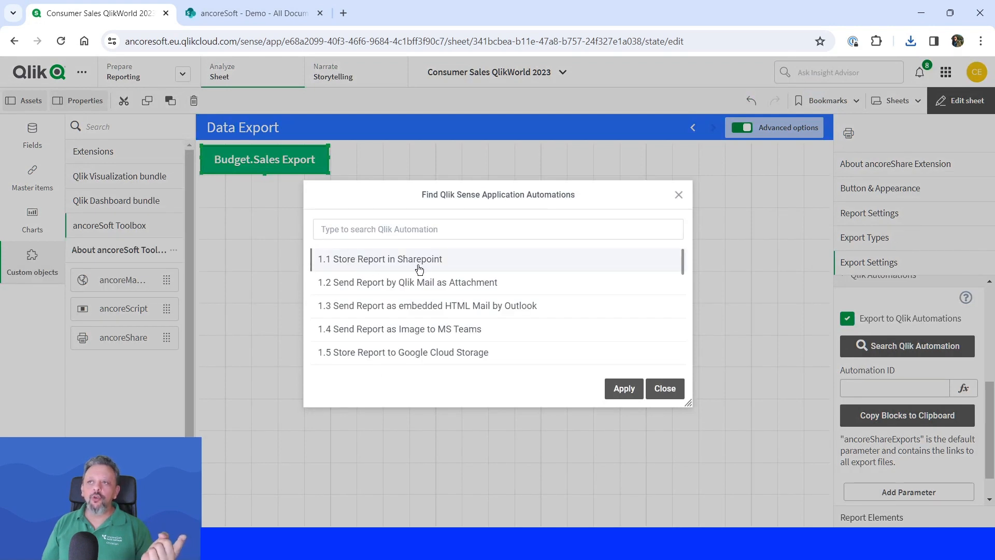
left_click(625, 390)
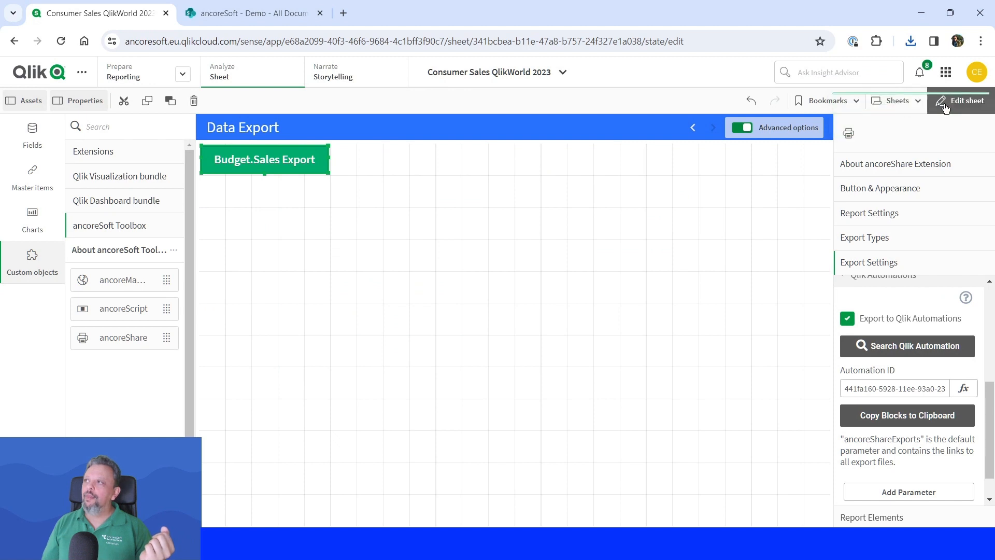
Step: Run the Budget.Sales export outside edit mode and open the stored Budget.Sales.xlsx from the refreshed SharePoint Demo folder
left_click(962, 110)
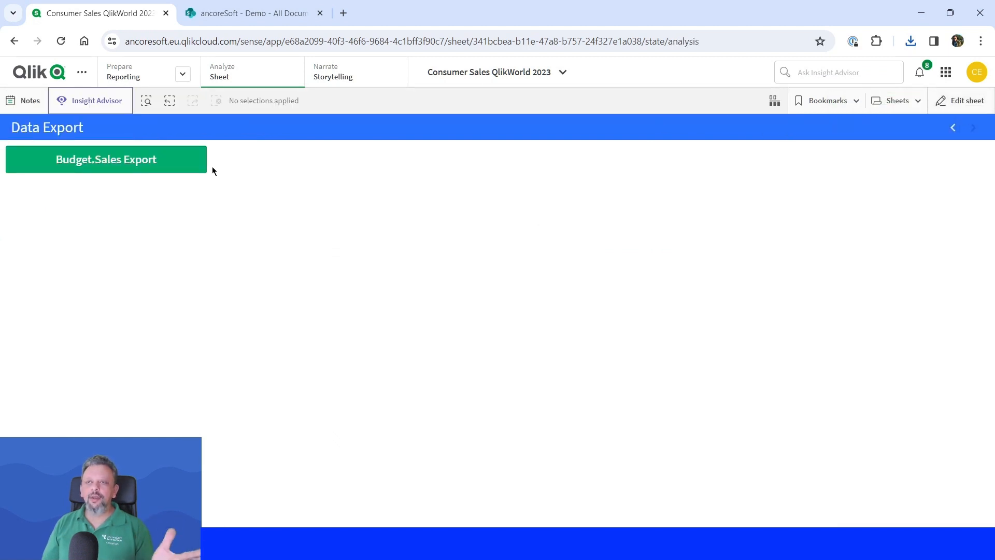
left_click(118, 161)
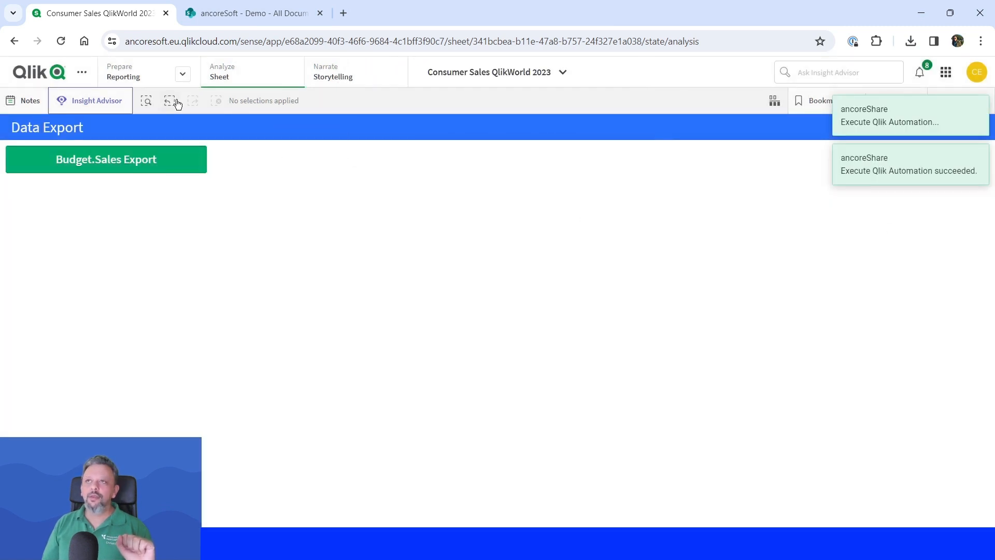
mouse_move(213, 19)
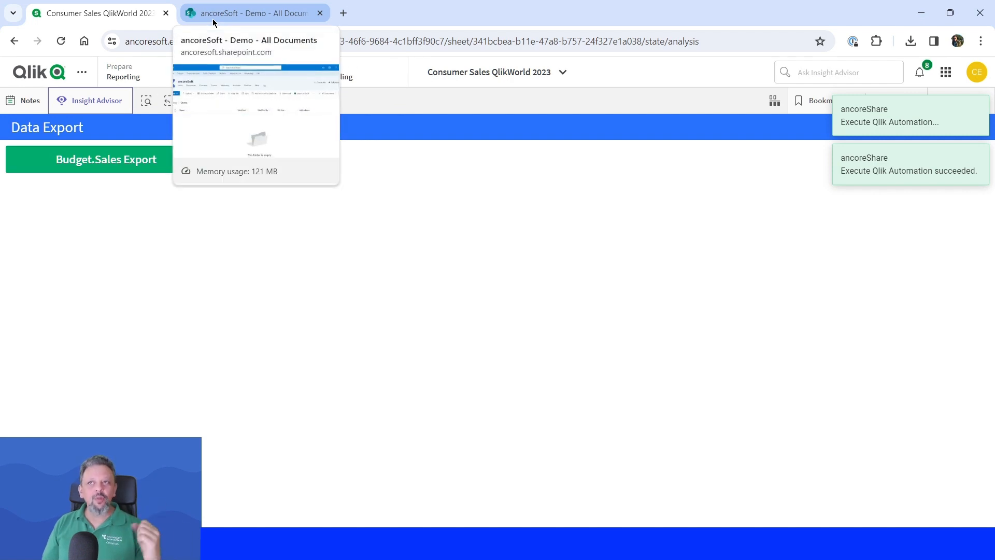
left_click(212, 18)
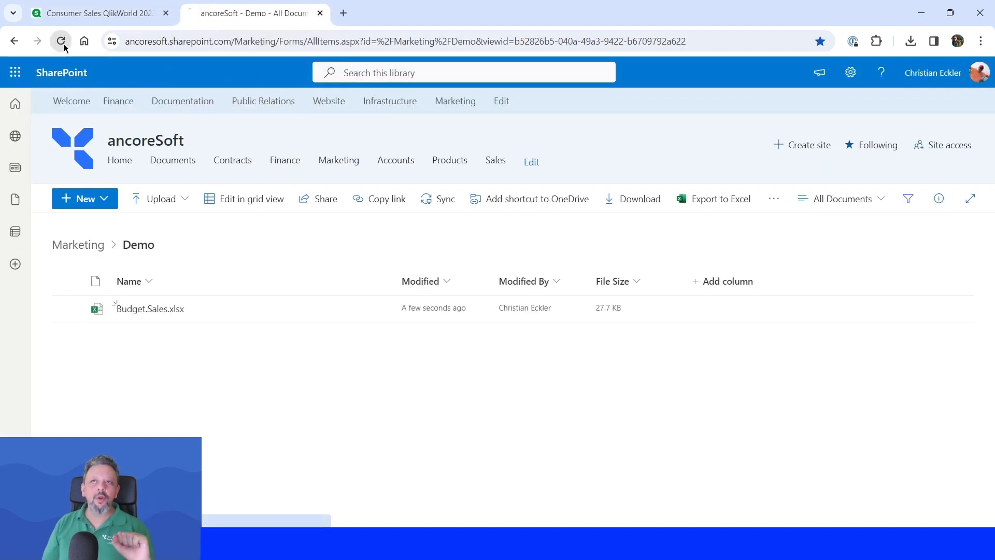
left_click(61, 40)
left_click(139, 308)
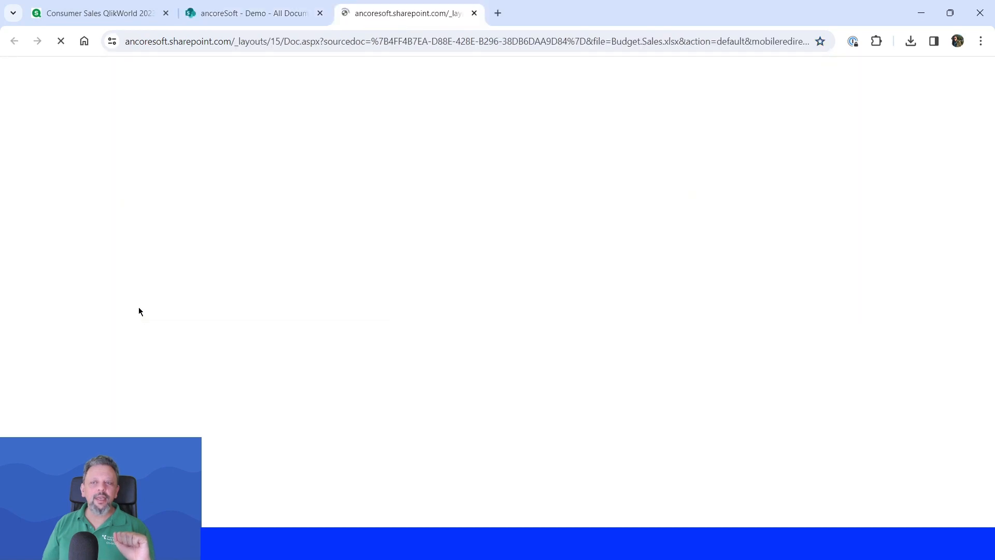